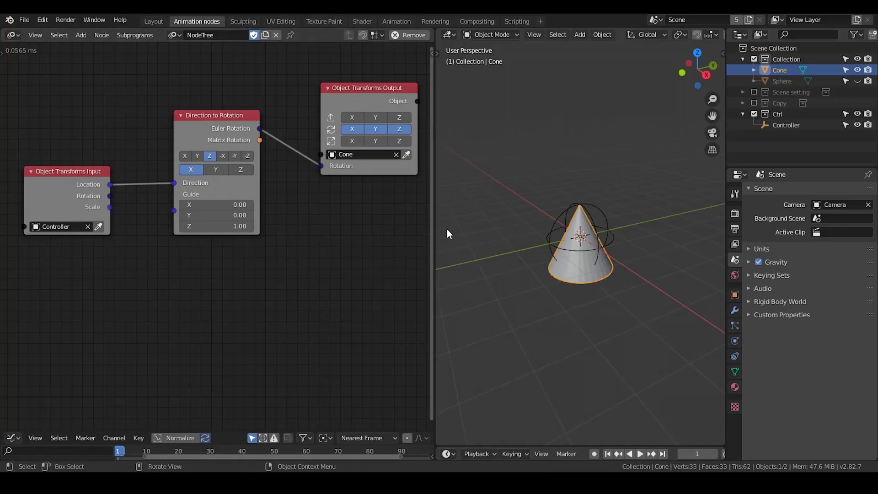
# - Widen the node editor and move the Object Transforms Input node closer to the Direction to Rotation node
pyautogui.moveTo(435, 229); pyautogui.dragTo(475, 229)
pyautogui.moveTo(365, 258); pyautogui.dragTo(358, 234, button='middle')
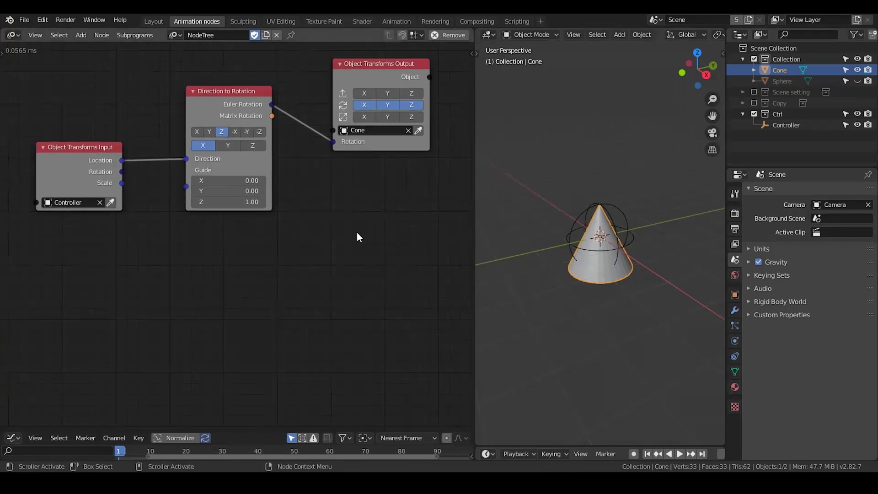
pyautogui.moveTo(89, 168); pyautogui.dragTo(107, 176)
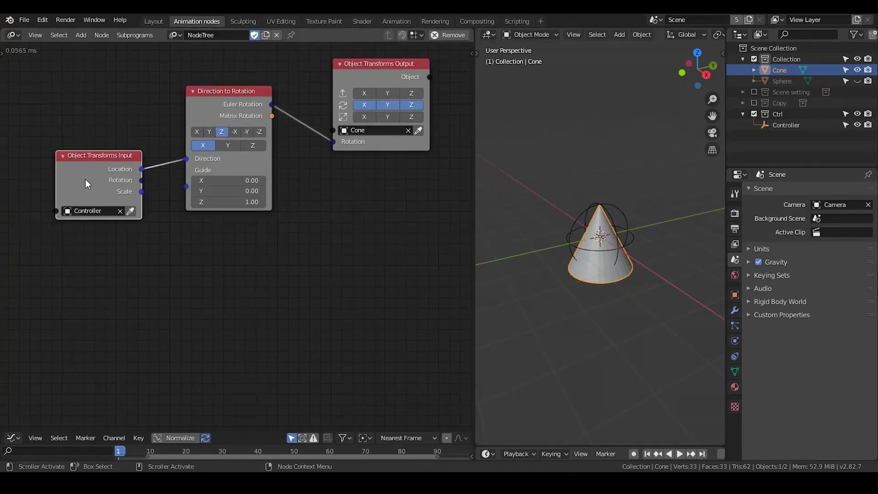
# - Examine the node tree's auto-execution trigger for the Ctrl collection, and select the Controller empty
pyautogui.click(786, 124)
pyautogui.click(783, 117)
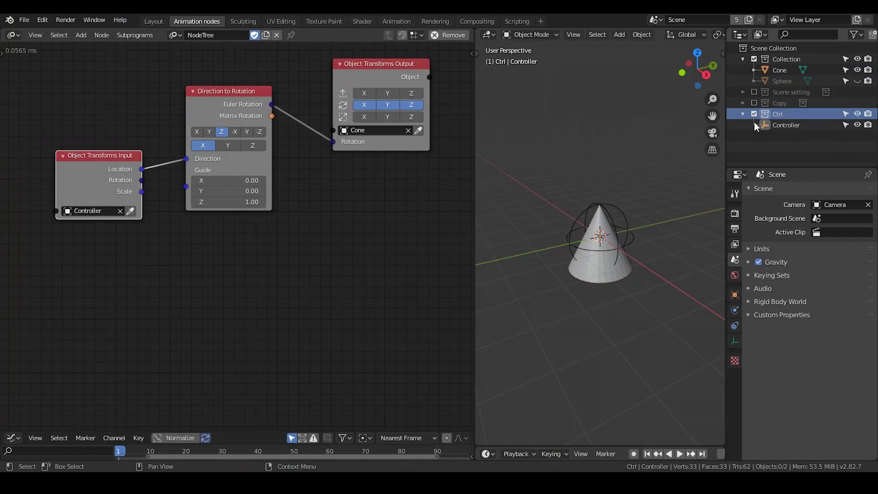
pyautogui.press('n')
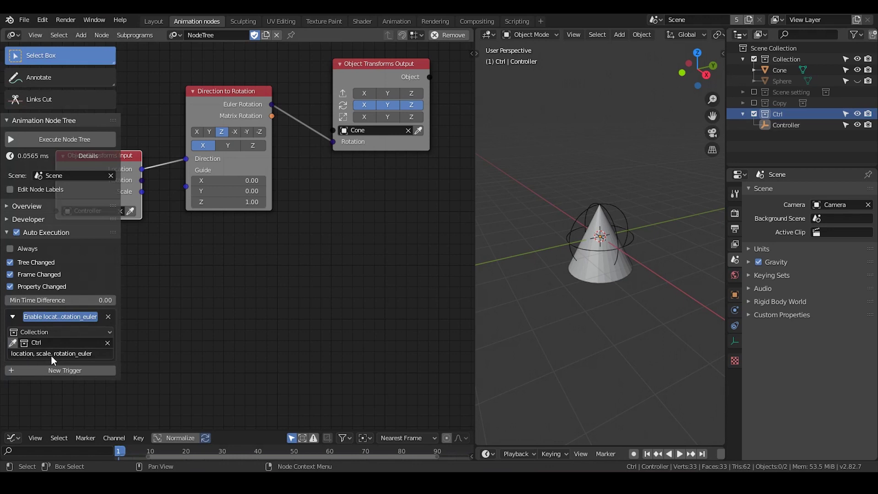
pyautogui.click(785, 125)
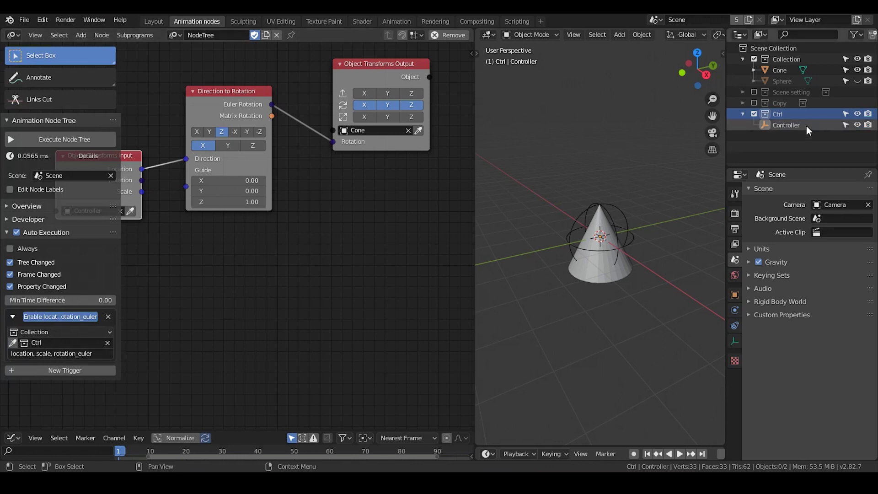
pyautogui.press('n')
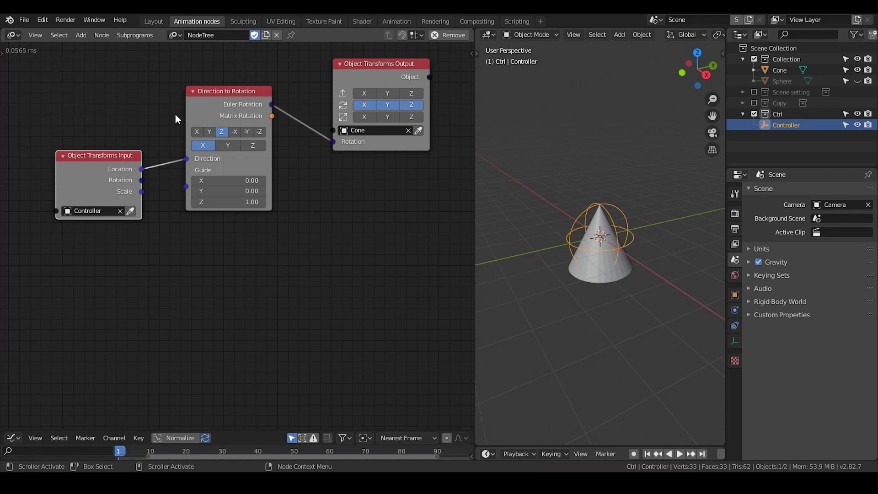
# - Shift the Direction to Rotation node slightly and rename the Controller empty to "target"
pyautogui.moveTo(209, 98); pyautogui.dragTo(219, 100)
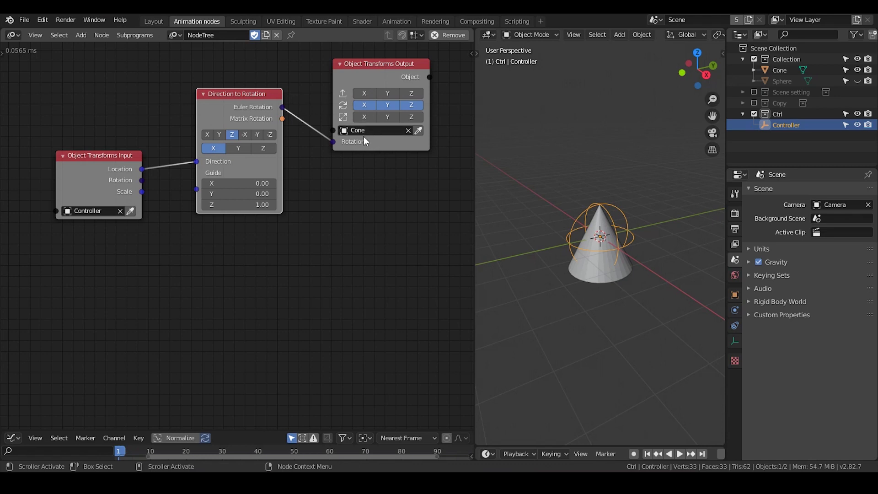
pyautogui.click(605, 233)
pyautogui.click(633, 233)
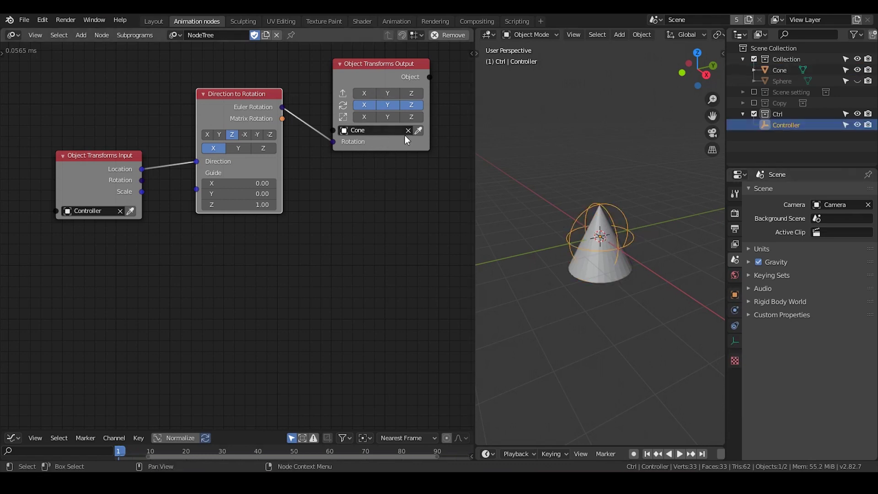
pyautogui.scroll(-4, 630, 260)
pyautogui.moveTo(630, 261); pyautogui.dragTo(597, 274, button='middle')
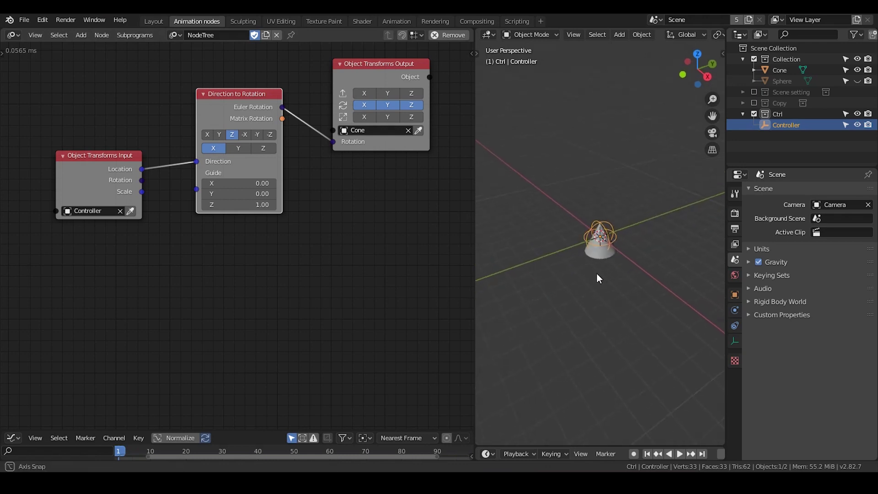
pyautogui.doubleClick(799, 124)
pyautogui.write('target')
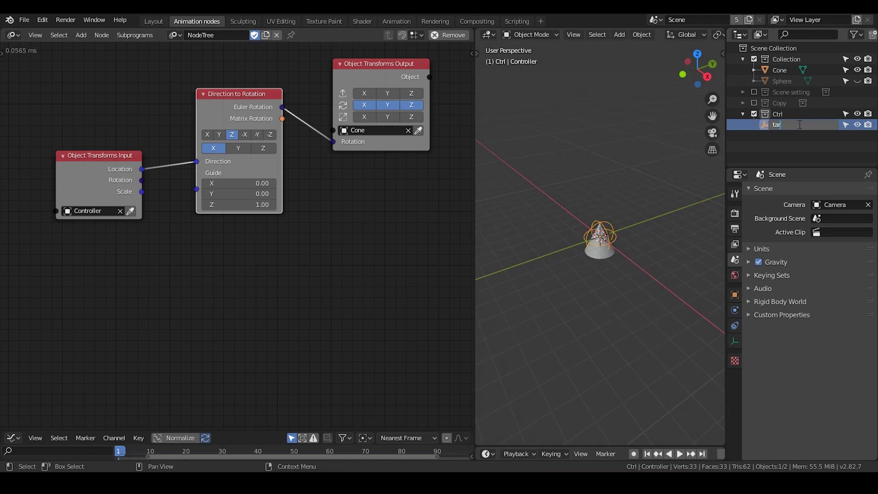
pyautogui.press('Return')
# - Move the target empty about 2.9 m along the negative Y axis, away from the cone
pyautogui.scroll(3, 592, 272)
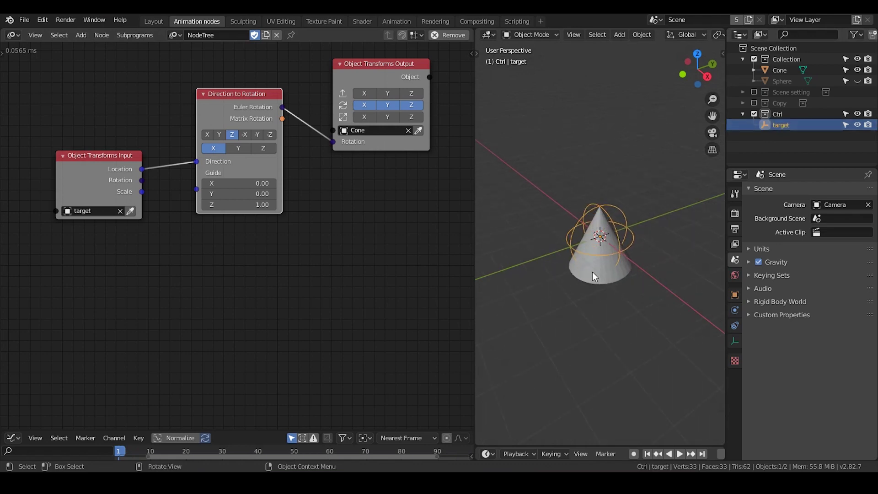
pyautogui.scroll(-1, 626, 242)
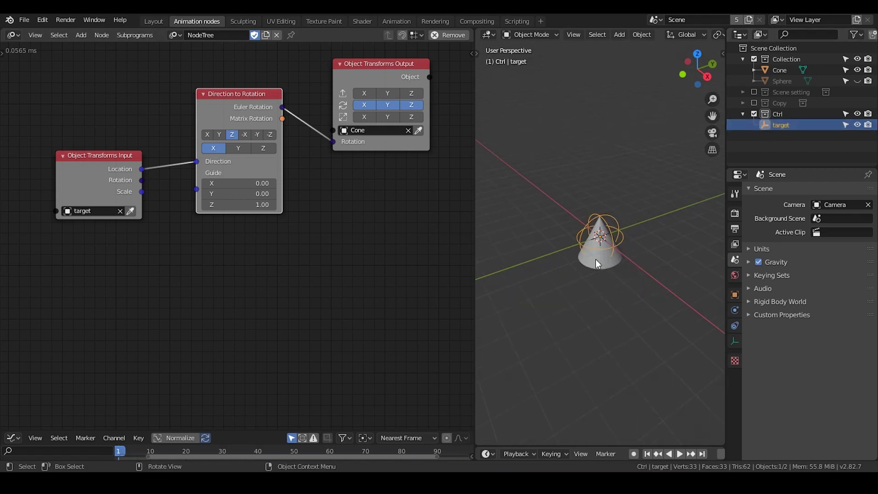
pyautogui.click(597, 257)
pyautogui.click(615, 229)
pyautogui.press('g')
pyautogui.press('y')
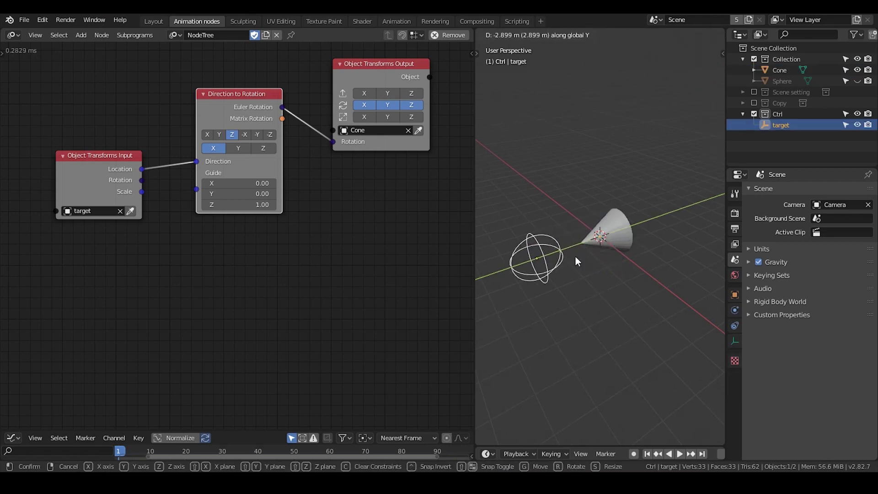
pyautogui.click(577, 259)
# - Move the target empty along the X, Z and Y axes around the cone to test its aiming
pyautogui.press('g')
pyautogui.press('x')
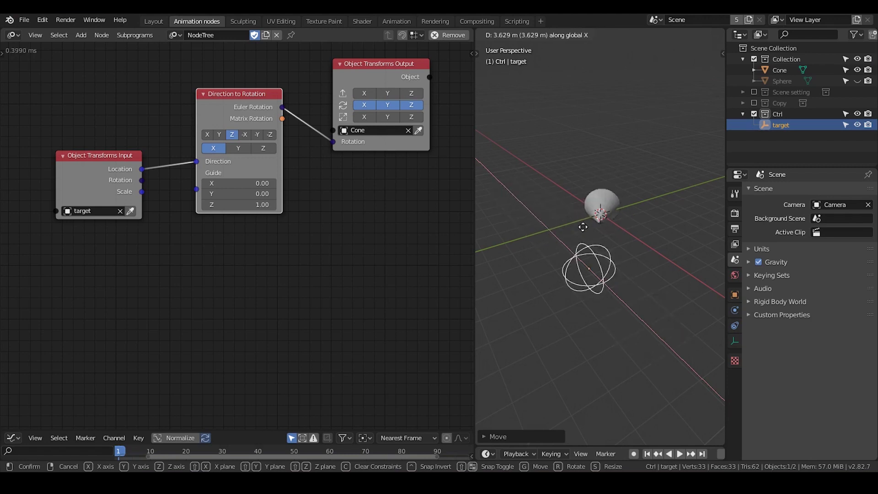
pyautogui.press('z')
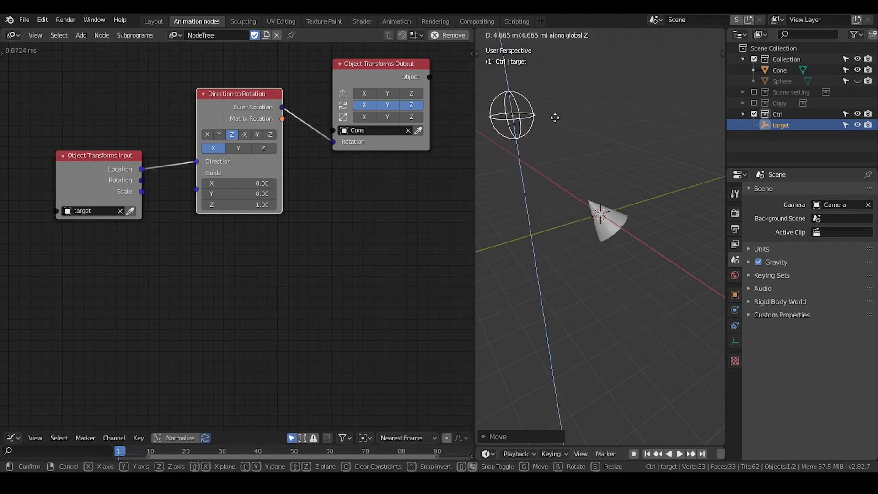
pyautogui.press('y')
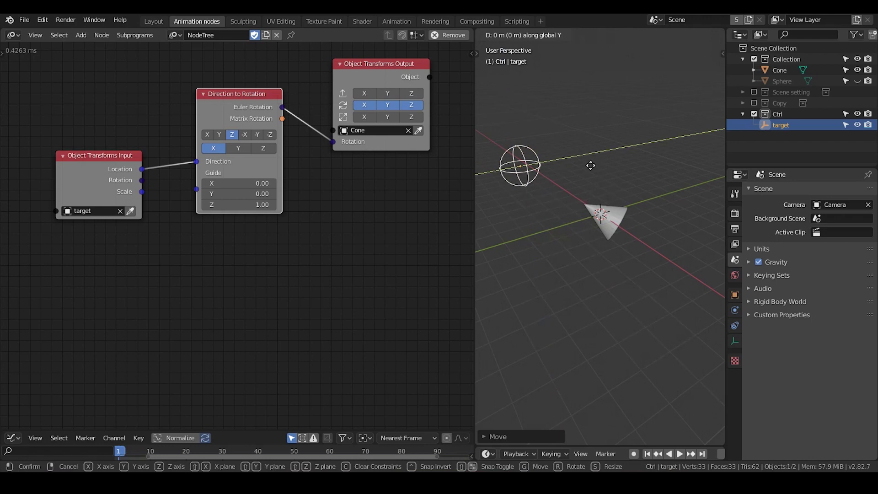
pyautogui.click(602, 191)
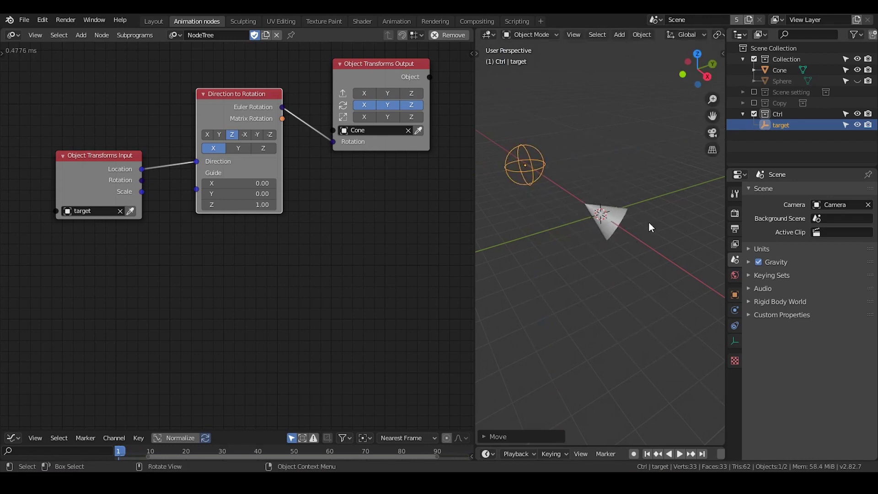
# - Add a Mesh Object Input node below the Object Transforms Input node
pyautogui.moveTo(244, 103); pyautogui.dragTo(247, 102)
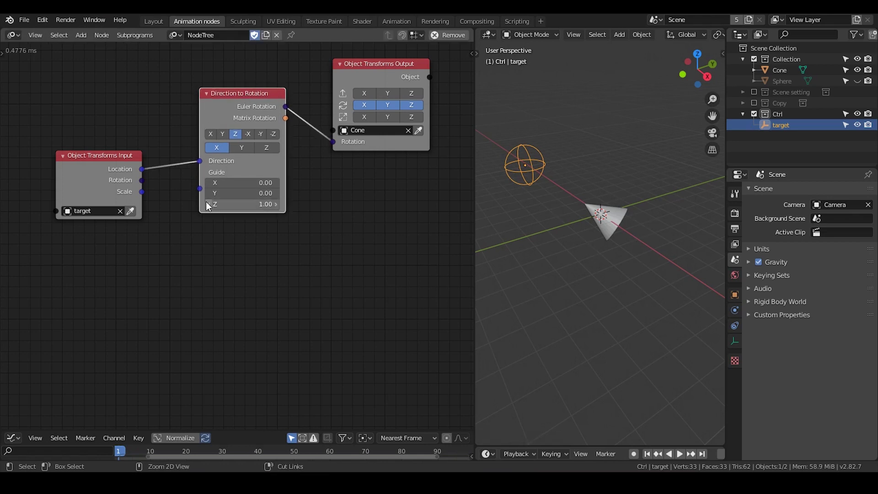
pyautogui.hotkey('ctrl', 'a')
pyautogui.write('objec')
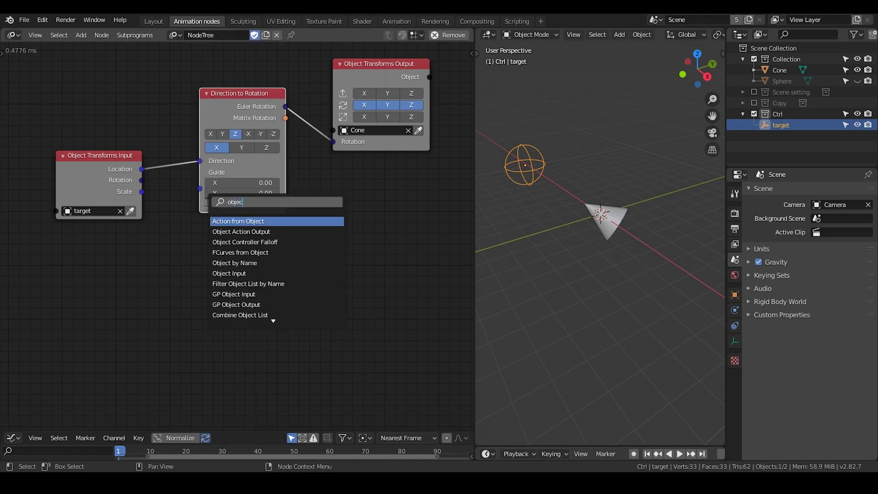
pyautogui.write('t mesh')
pyautogui.press('Return')
pyautogui.click(133, 242)
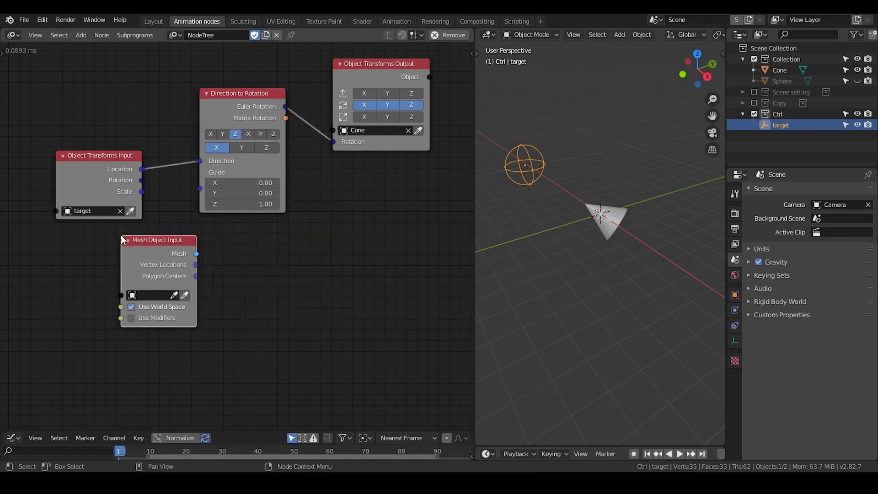
# - Hide the Cone and the Ctrl collection, and show and select the Sphere
pyautogui.click(784, 70)
pyautogui.click(858, 70)
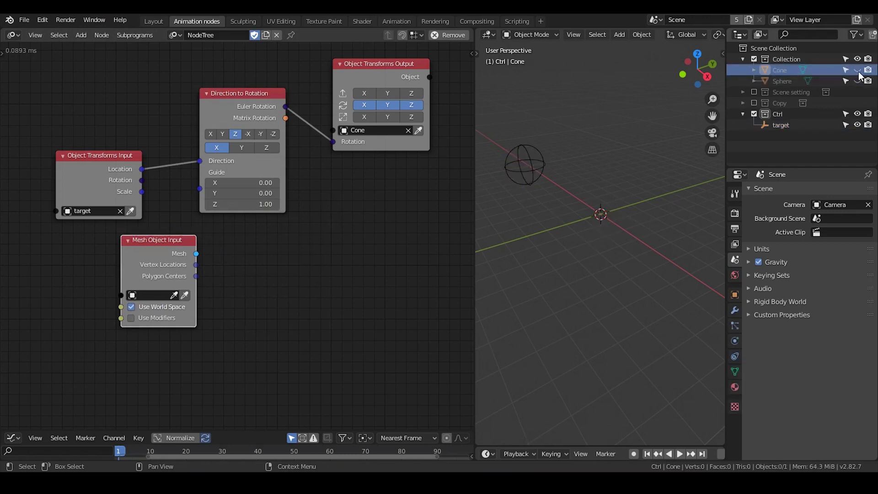
pyautogui.click(857, 114)
pyautogui.click(857, 81)
pyautogui.click(781, 81)
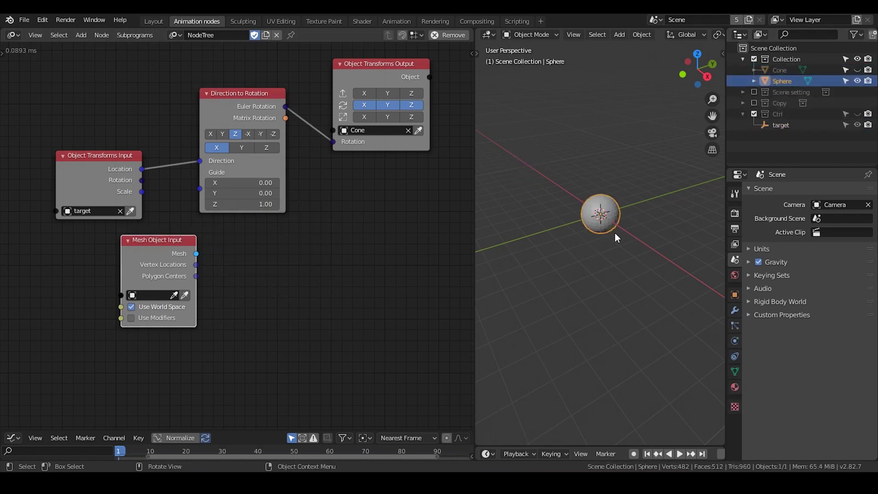
# - Reposition the Mesh Object Input node and assign the Sphere as its source, leaving Use World Space enabled
pyautogui.scroll(3, 603, 251)
pyautogui.moveTo(603, 251); pyautogui.dragTo(612, 191, button='middle')
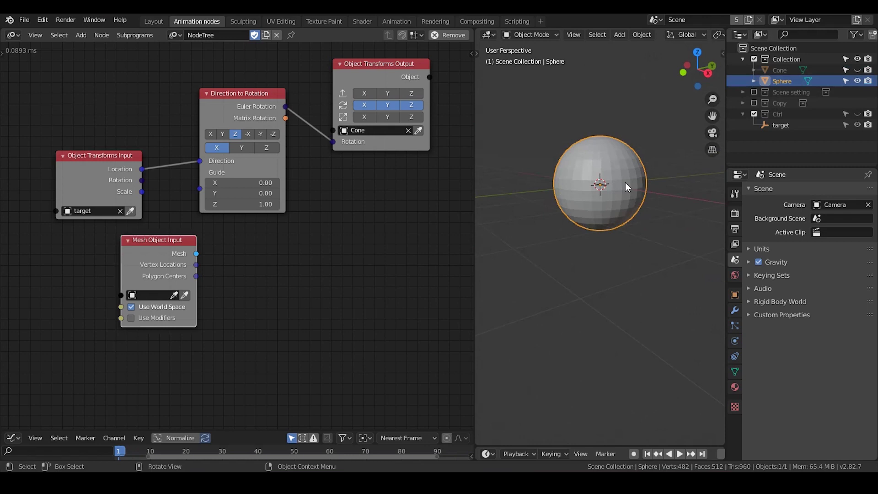
pyautogui.press('Tab')
pyautogui.press('Tab')
pyautogui.moveTo(158, 255); pyautogui.dragTo(106, 267)
pyautogui.click(133, 317)
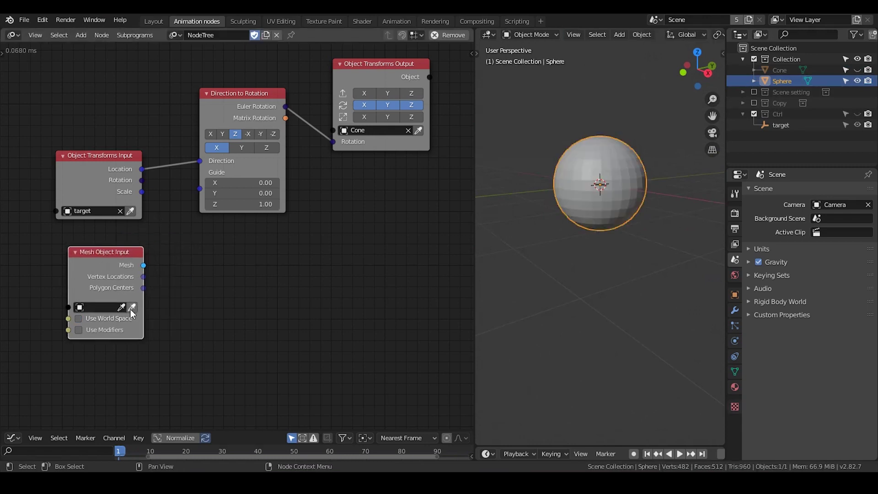
pyautogui.click(131, 316)
pyautogui.click(132, 307)
# - Add an Object Instancer node below the Direction to Rotation node
pyautogui.moveTo(170, 298); pyautogui.dragTo(183, 273, button='middle')
pyautogui.hotkey('ctrl', 'a')
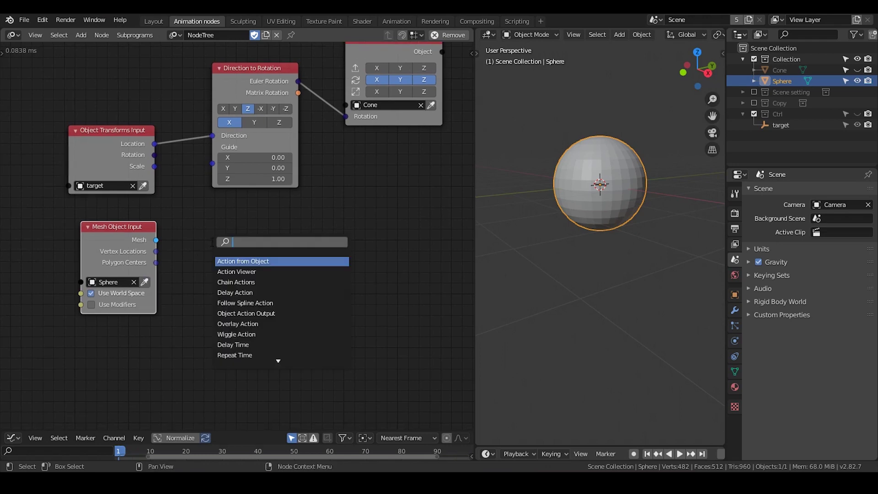
pyautogui.write('object instancer')
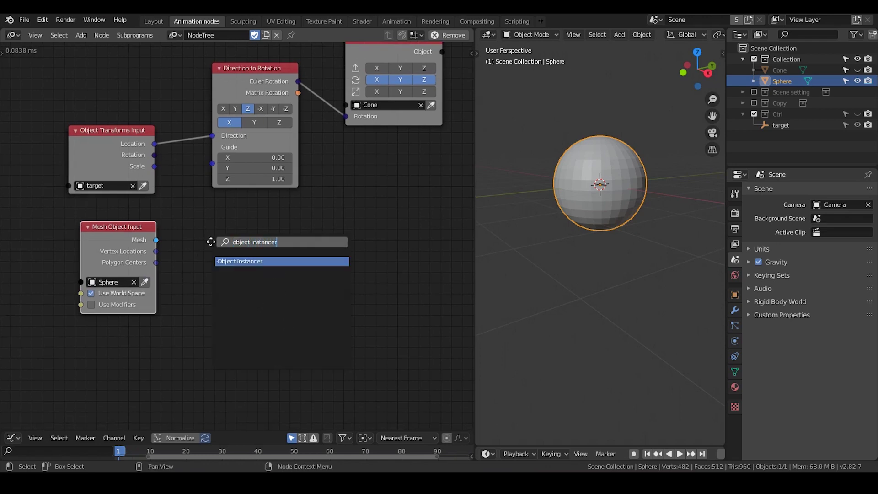
pyautogui.press('Return')
pyautogui.click(225, 208)
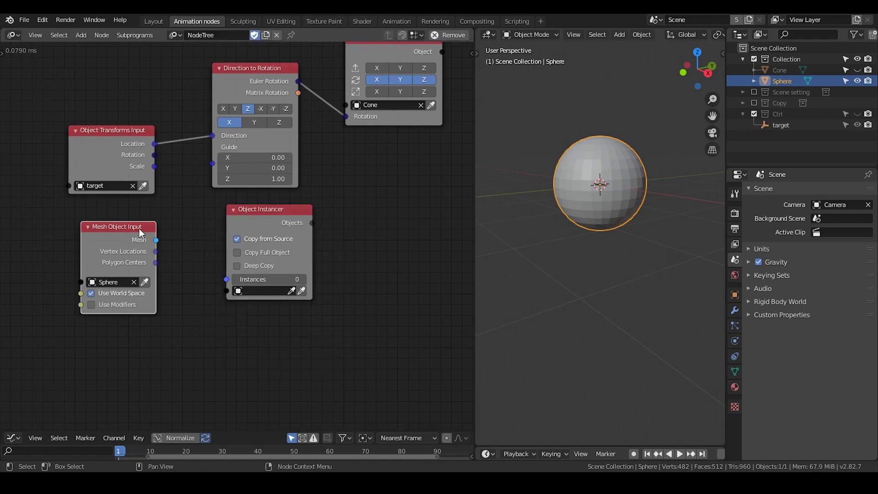
# - Expose the Vertex Normals and Polygon Normals outputs on the Mesh Object Input node
pyautogui.press('n')
pyautogui.click(450, 154)
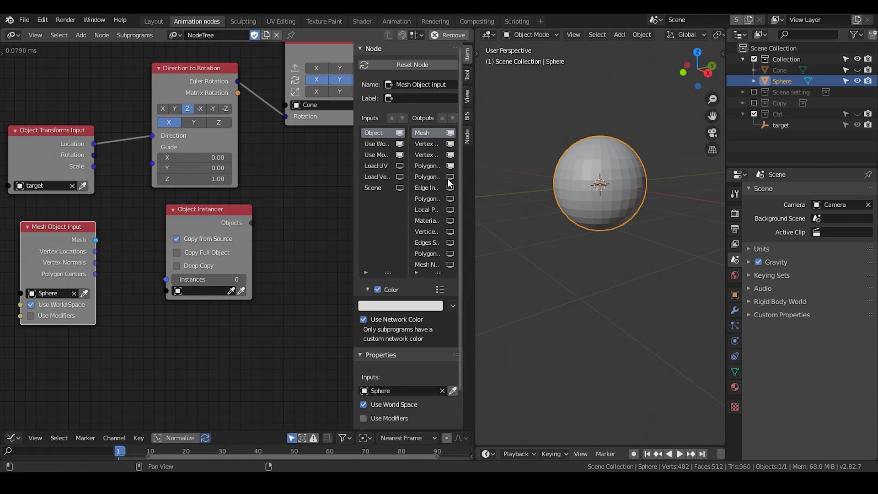
pyautogui.click(451, 177)
pyautogui.press('n')
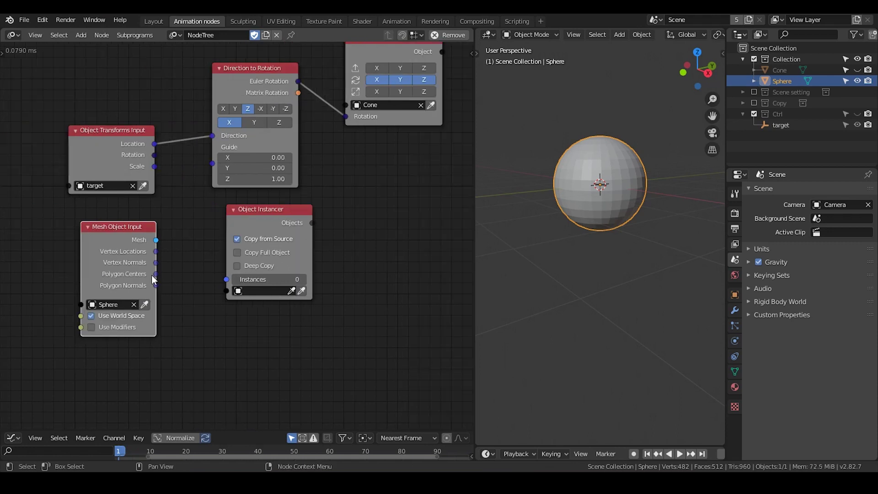
# - Link Polygon Centers to the Object Instancer's Instances input through a Get Length node, and spread the nodes apart
pyautogui.moveTo(155, 274); pyautogui.dragTo(226, 281)
pyautogui.moveTo(114, 240); pyautogui.dragTo(33, 246)
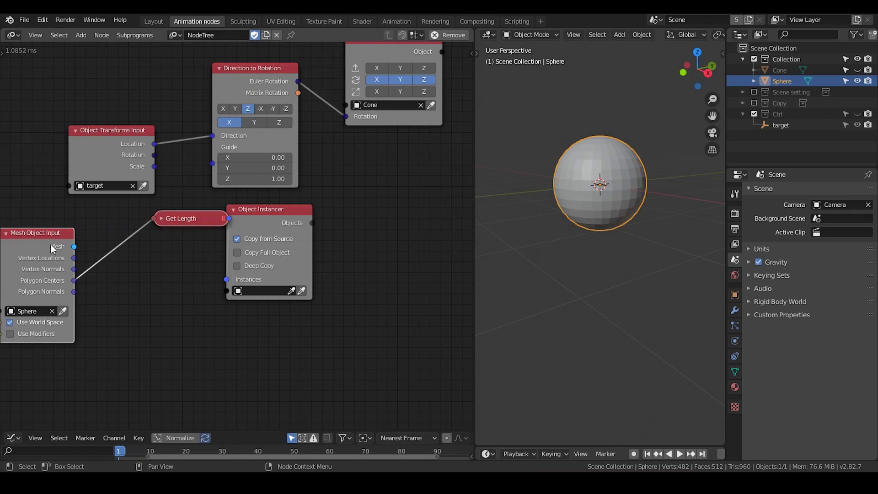
pyautogui.moveTo(172, 223); pyautogui.dragTo(137, 237)
# - Enable Copy Full Object and Deep Copy on the Object Instancer node
pyautogui.moveTo(157, 250); pyautogui.dragTo(176, 234, button='middle')
pyautogui.click(260, 236)
pyautogui.click(260, 248)
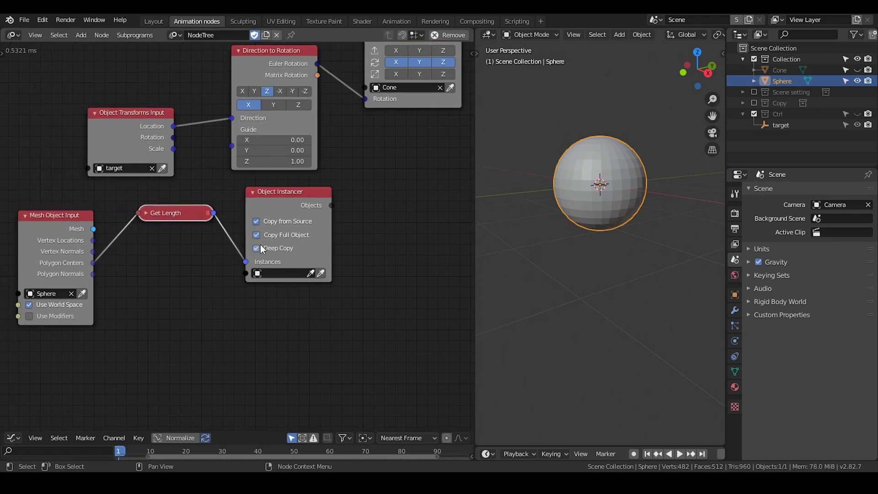
# - Duplicate the Object Transforms Output node beside the Object Instancer and enable X, Y and Z location on the copy
pyautogui.moveTo(338, 215); pyautogui.dragTo(302, 257, button='middle')
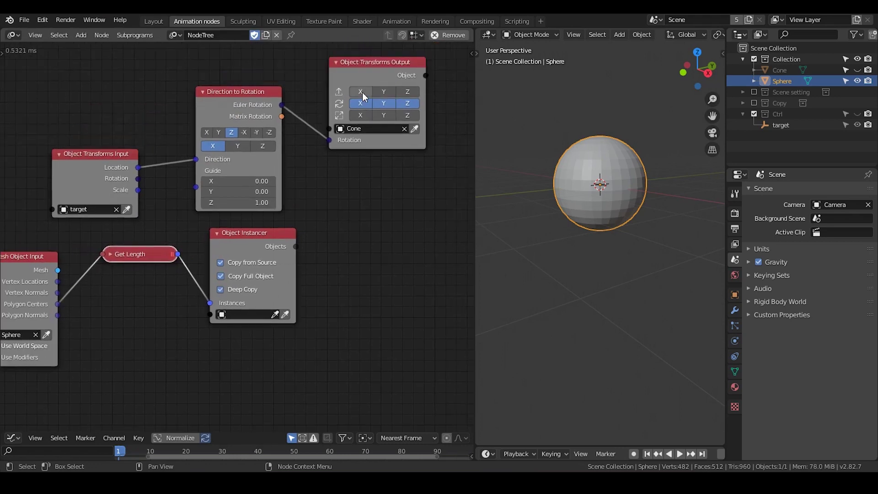
pyautogui.click(363, 72)
pyautogui.hotkey('shift', 'd')
pyautogui.click(397, 217)
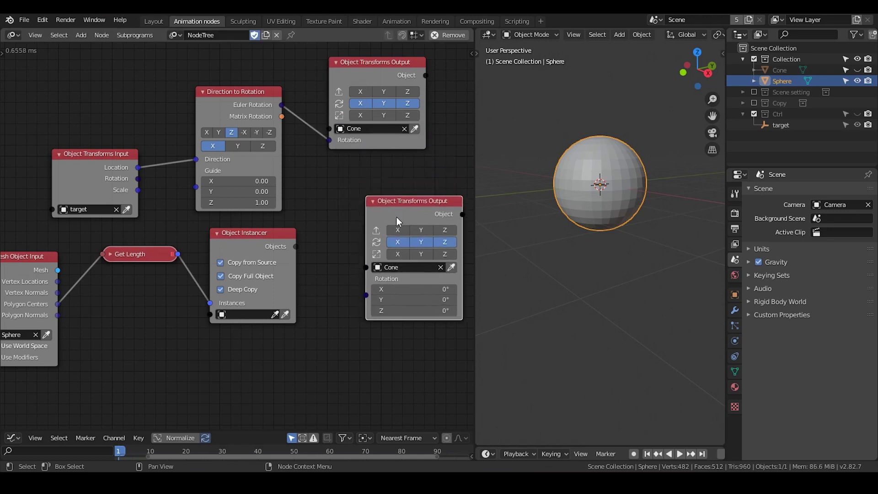
pyautogui.moveTo(396, 217); pyautogui.dragTo(373, 164, button='middle')
pyautogui.moveTo(372, 166); pyautogui.dragTo(415, 165)
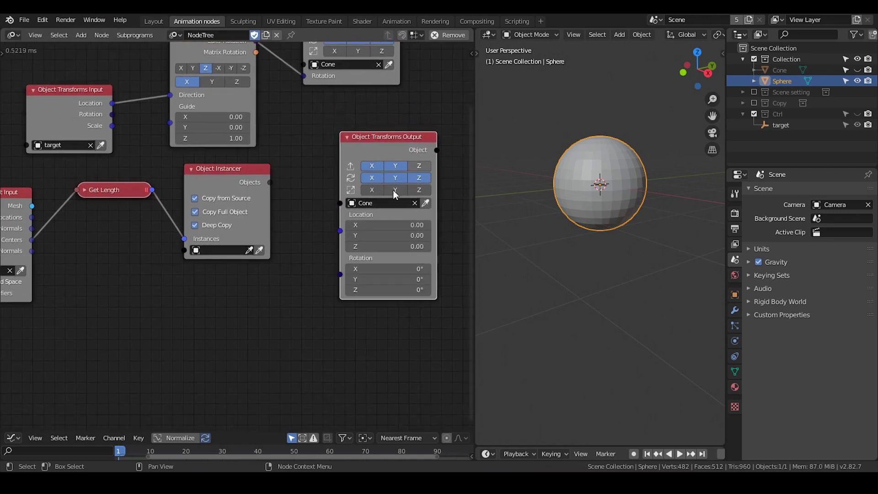
# - Link the Mesh Object Input's Polygon Centers to the location input of the duplicated Object Transforms Output node
pyautogui.moveTo(283, 253); pyautogui.dragTo(339, 198, button='middle')
pyautogui.moveTo(88, 185); pyautogui.dragTo(396, 176)
pyautogui.moveTo(374, 214); pyautogui.dragTo(358, 218, button='middle')
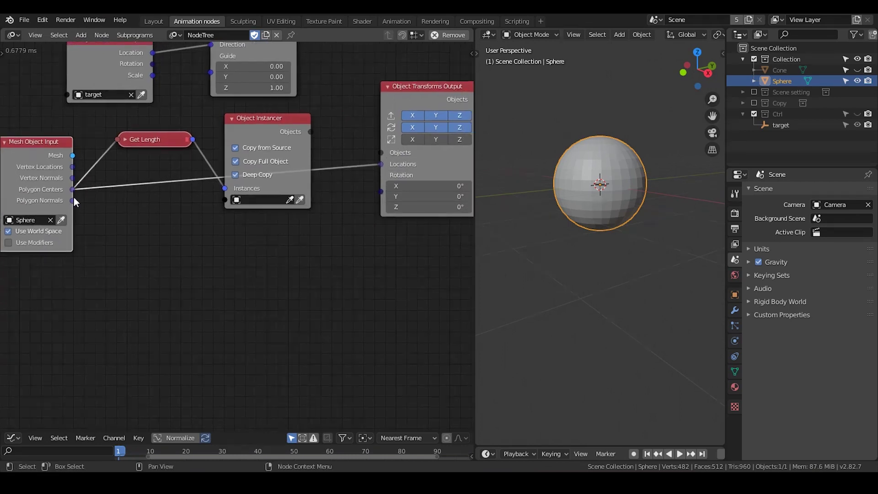
# - Duplicate the Direction to Rotation node below the Object Instancer and link the Mesh Object Input's Polygon Normals to the copy's Direction input
pyautogui.moveTo(73, 200); pyautogui.dragTo(197, 196)
pyautogui.moveTo(218, 142); pyautogui.dragTo(216, 218, button='middle')
pyautogui.click(255, 64)
pyautogui.hotkey('shift', 'd')
pyautogui.click(286, 271)
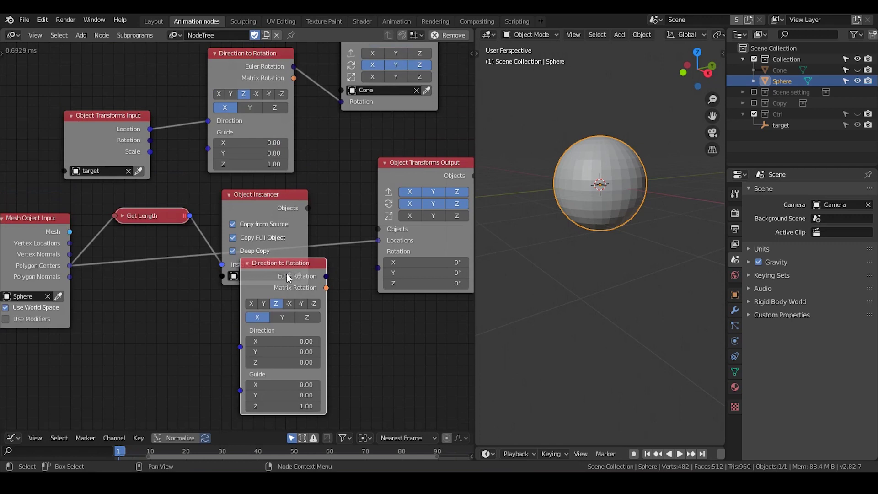
pyautogui.moveTo(287, 273); pyautogui.dragTo(302, 233, button='middle')
pyautogui.moveTo(85, 232); pyautogui.dragTo(256, 305)
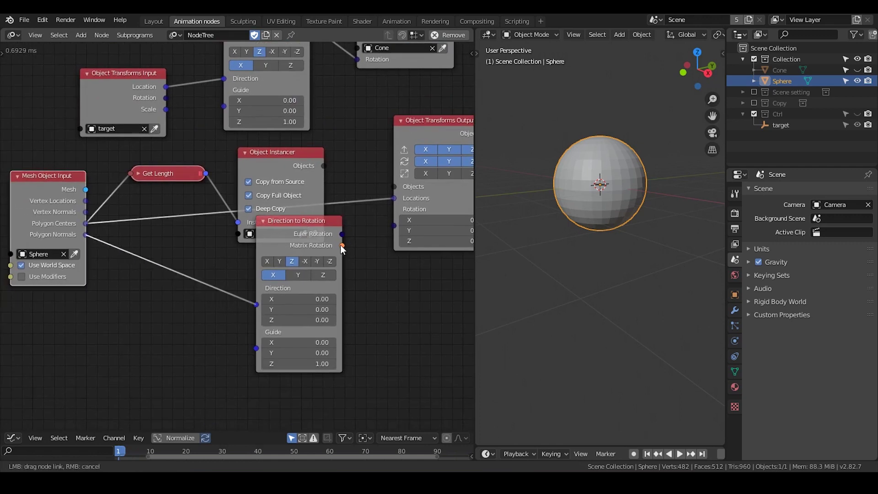
# - Link the copied Direction to Rotation node's Euler Rotation and the Object Instancer's Objects to the matching inputs of the lower Object Transforms Output
pyautogui.moveTo(342, 234); pyautogui.dragTo(388, 239)
pyautogui.moveTo(376, 258); pyautogui.dragTo(345, 245, button='middle')
pyautogui.moveTo(275, 221); pyautogui.dragTo(251, 253)
pyautogui.moveTo(291, 152); pyautogui.dragTo(357, 172)
# - Set Cone as the Object Instancer's source object and hide the original cone
pyautogui.click(282, 220)
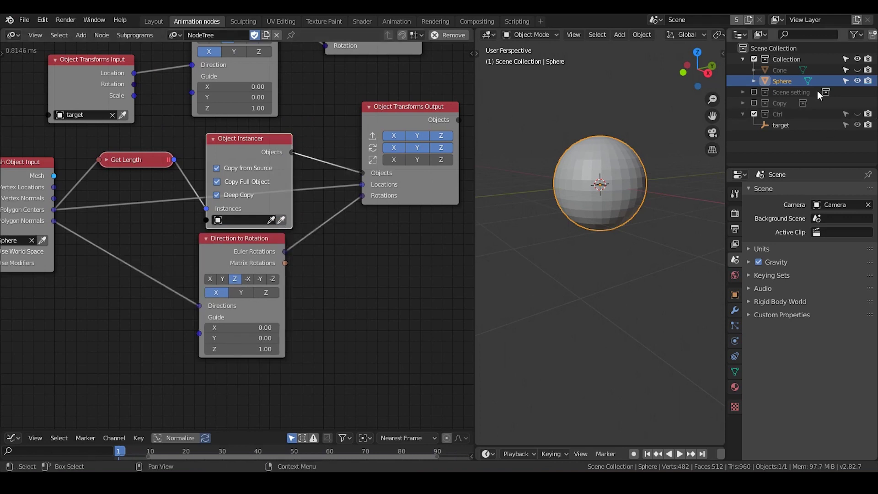
pyautogui.click(792, 74)
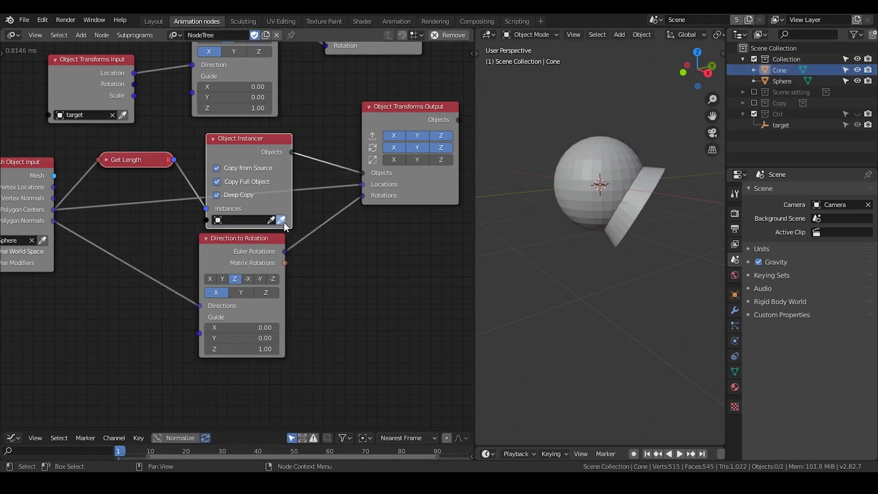
pyautogui.click(787, 70)
pyautogui.click(857, 70)
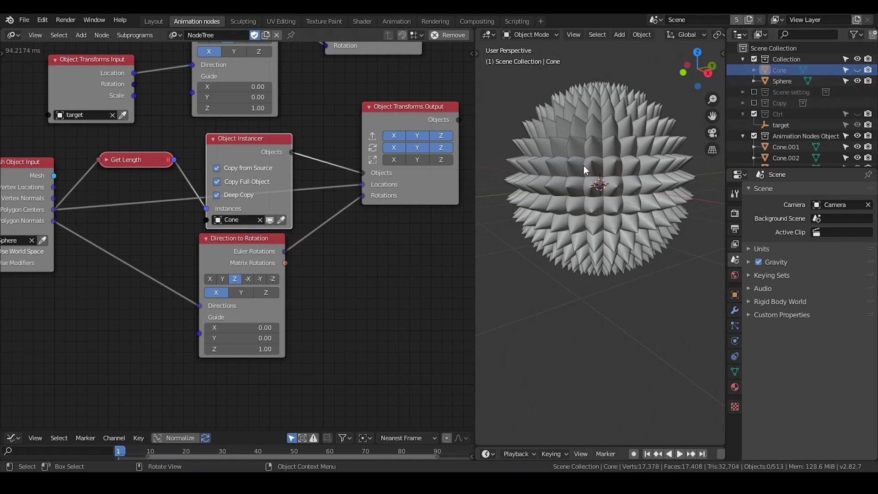
# - Examine how the cone instances sit on the sphere from several angles and how they are listed in the enlarged outliner
pyautogui.moveTo(584, 170)
pyautogui.mouseDown(button='middle')
pyautogui.moveTo(655, 188)
pyautogui.moveTo(598, 161)
pyautogui.mouseUp(button='middle')
pyautogui.click(597, 161)
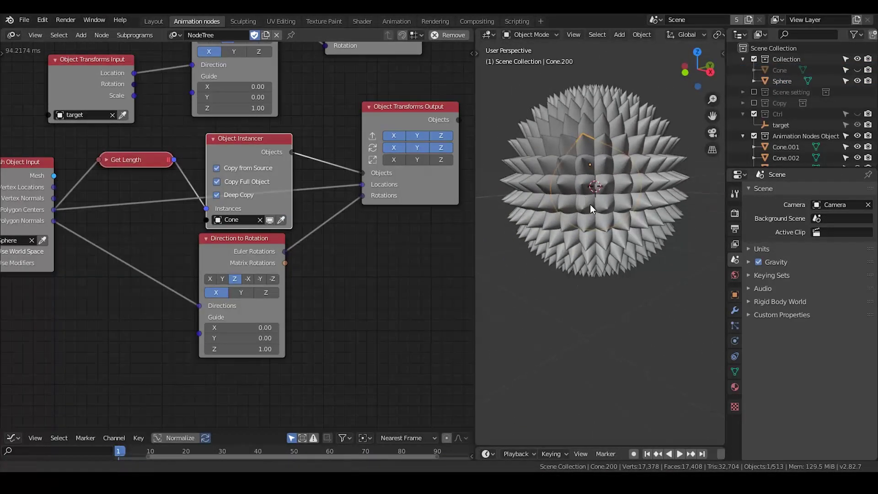
pyautogui.moveTo(590, 204); pyautogui.dragTo(611, 184, button='middle')
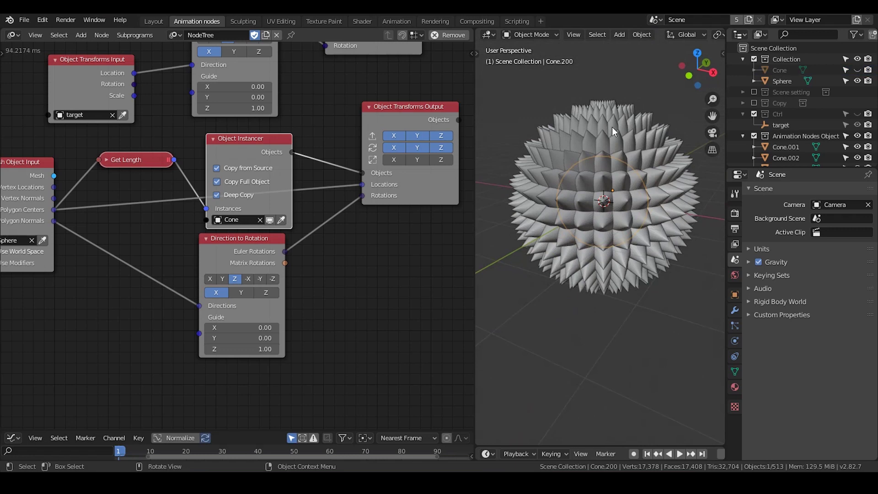
pyautogui.moveTo(778, 168); pyautogui.dragTo(778, 274)
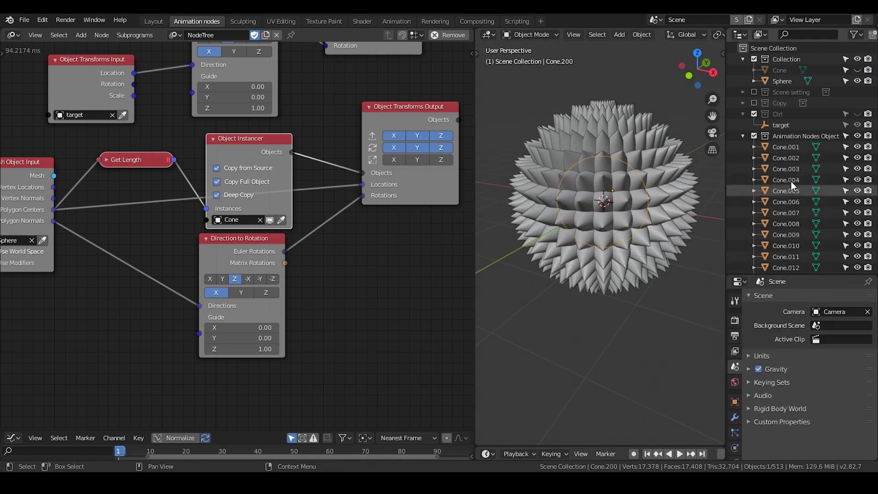
pyautogui.moveTo(557, 194); pyautogui.dragTo(497, 185, button='middle')
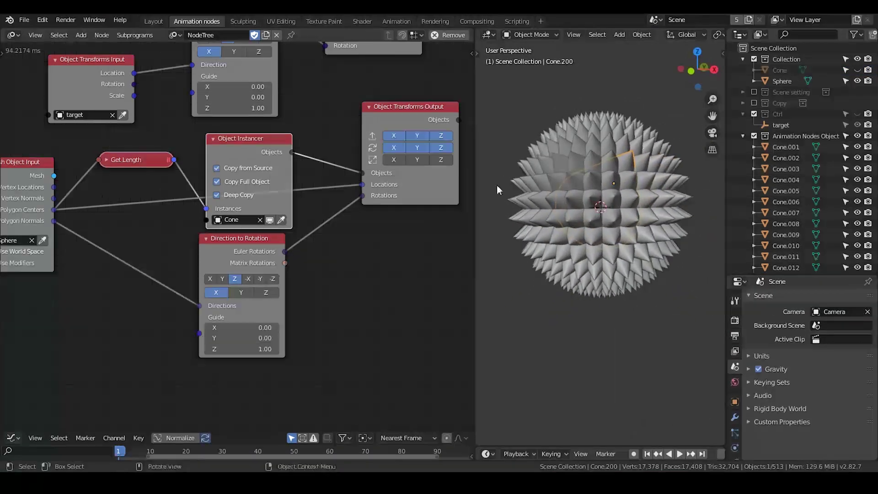
pyautogui.moveTo(80, 202); pyautogui.dragTo(111, 188, button='middle')
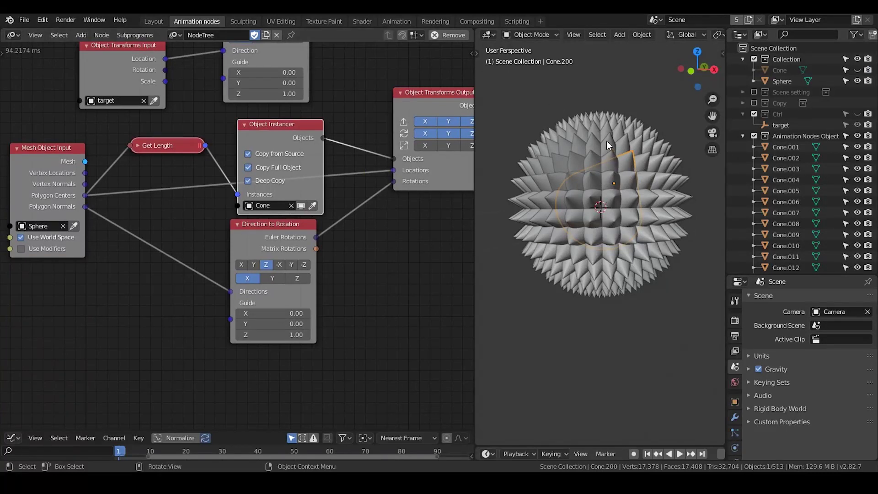
pyautogui.moveTo(572, 118); pyautogui.dragTo(603, 197, button='middle')
# - Exclude the Animation Nodes Object collection from the view layer and hide the sphere
pyautogui.click(783, 81)
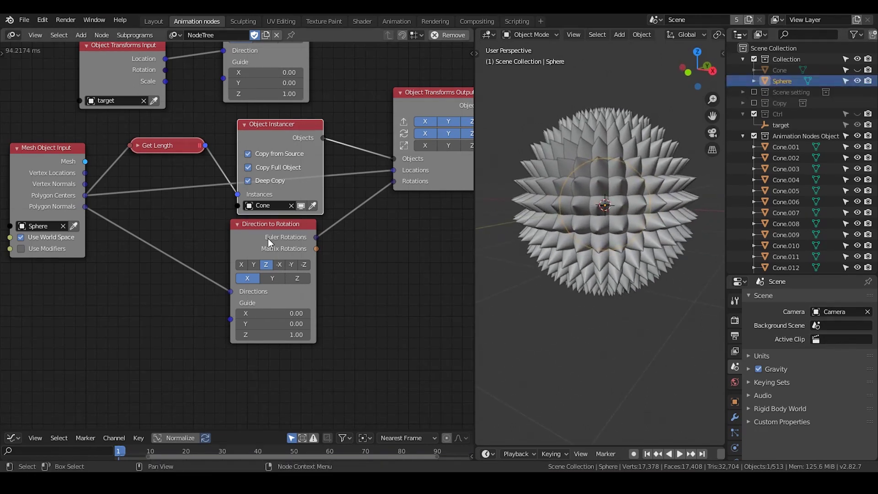
pyautogui.moveTo(268, 238); pyautogui.dragTo(276, 244)
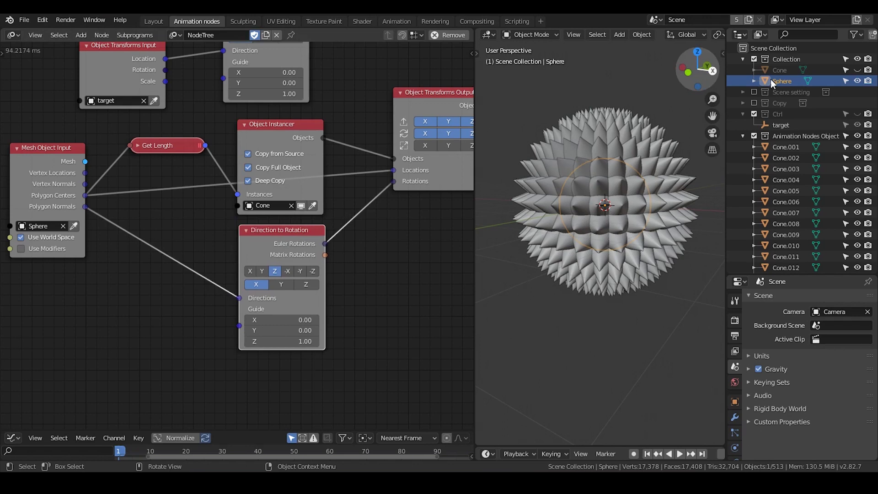
pyautogui.click(754, 136)
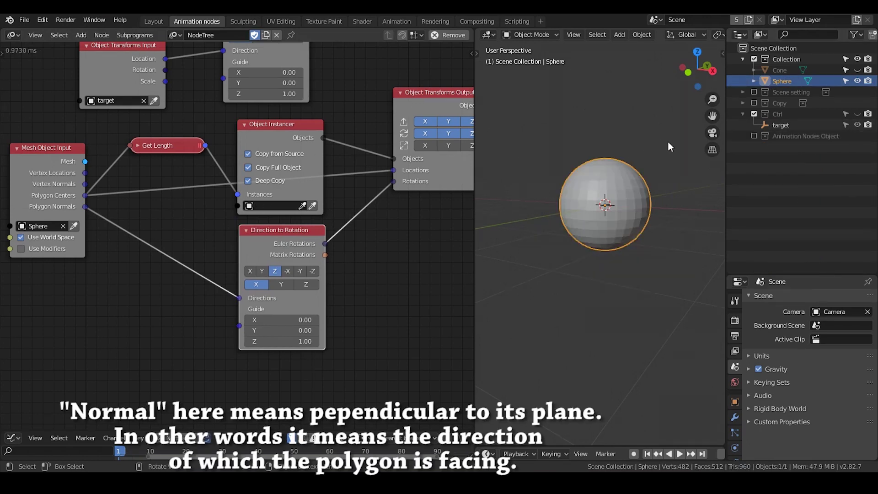
pyautogui.press('h')
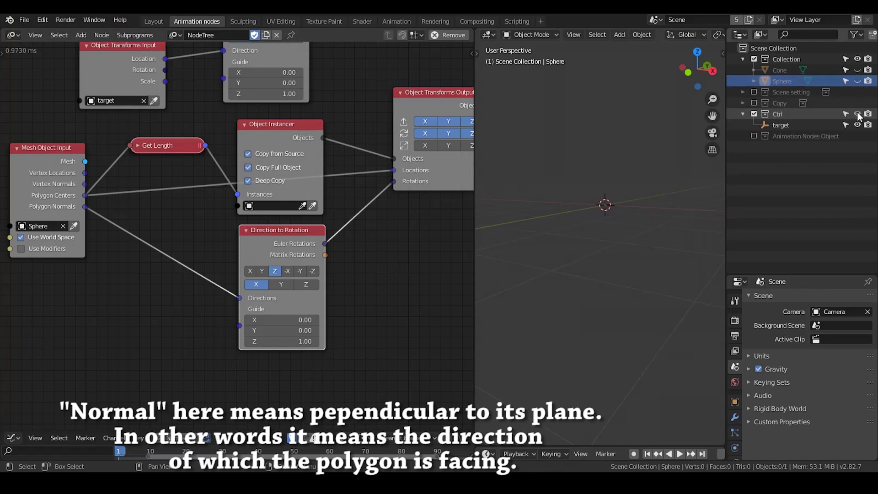
# - Unhide the cone and shrink the outliner to enlarge the properties area
pyautogui.click(781, 71)
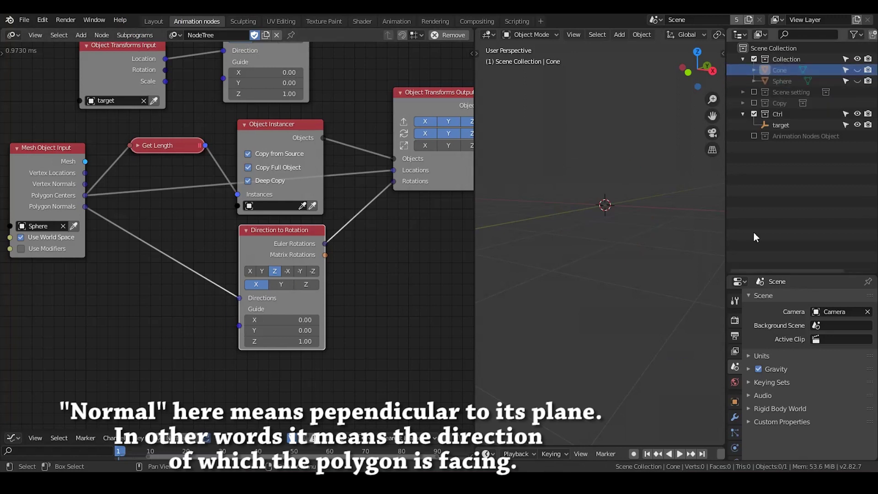
pyautogui.moveTo(789, 276); pyautogui.dragTo(788, 205)
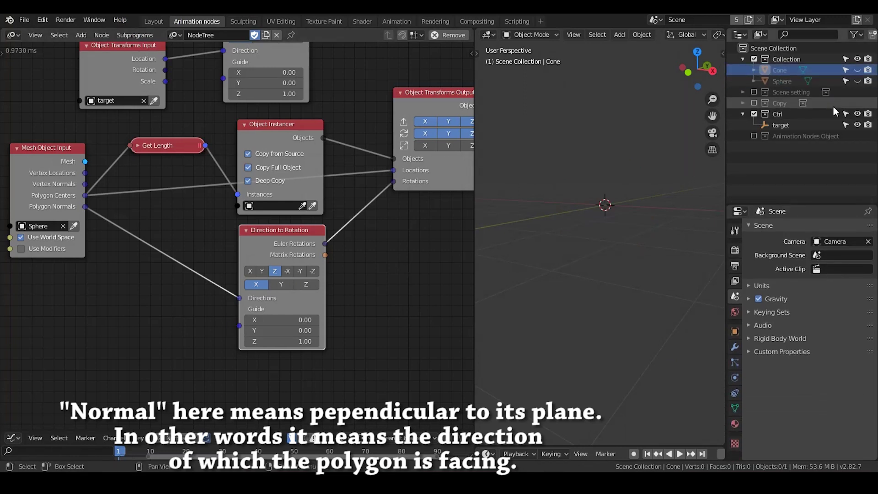
pyautogui.click(857, 71)
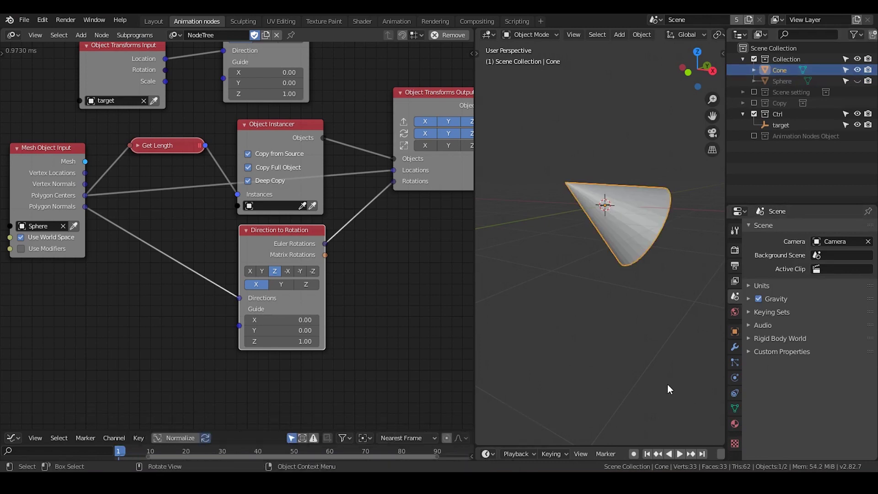
# - Add a Track To constraint to the cone and assign the target empty as its target
pyautogui.click(735, 393)
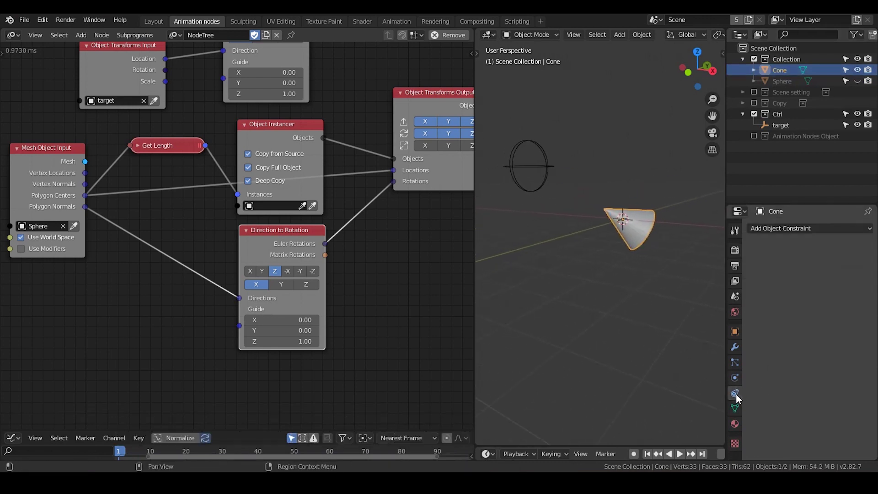
pyautogui.click(784, 230)
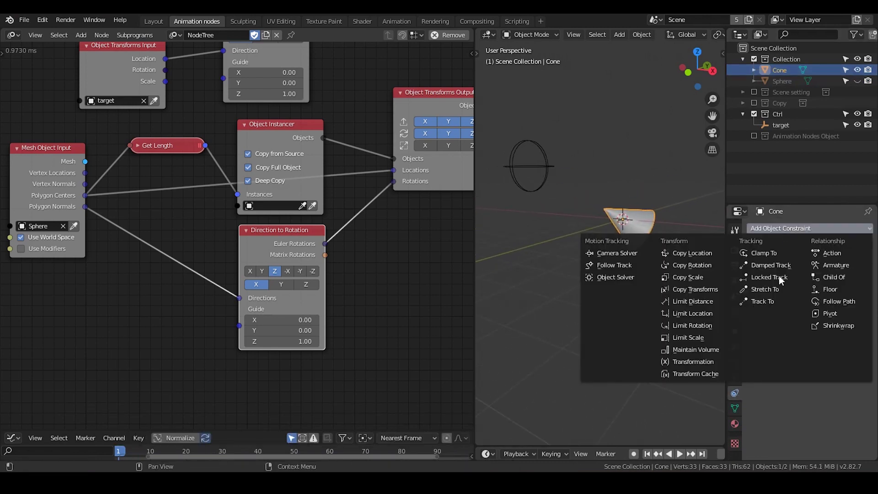
pyautogui.click(777, 299)
pyautogui.click(866, 265)
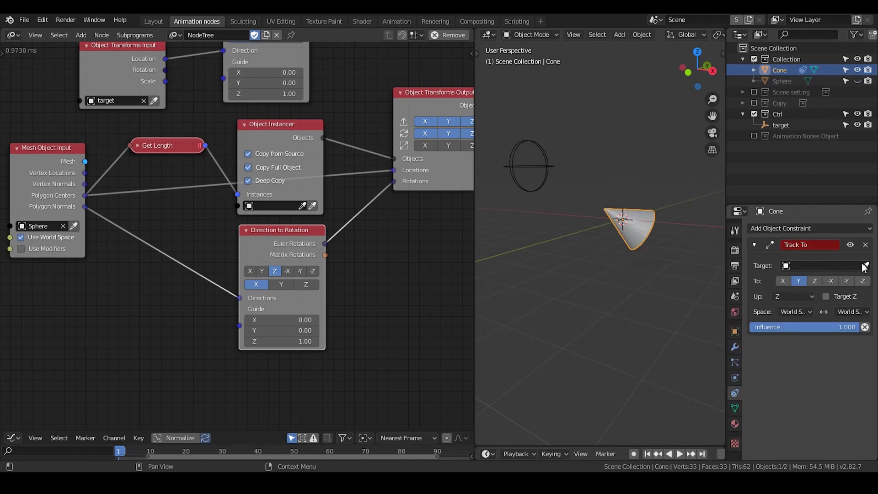
pyautogui.click(544, 155)
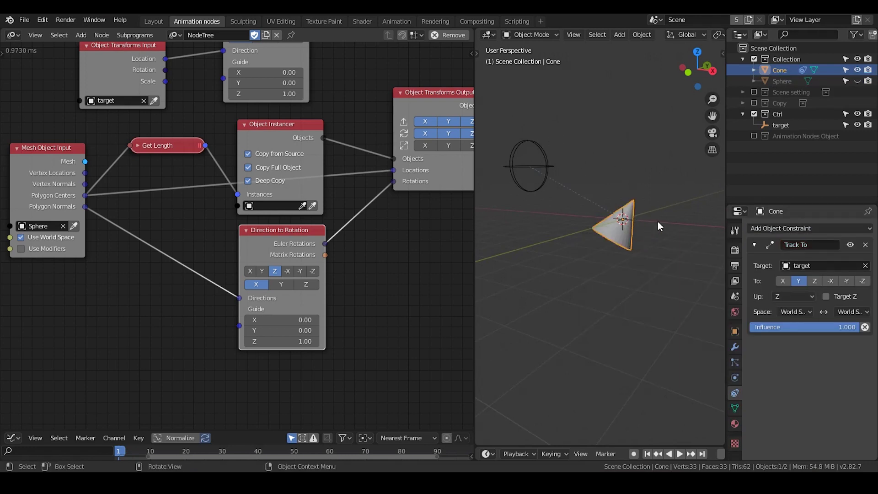
# - Set the Track To constraint's To axis to Z and its Up axis to X
pyautogui.click(815, 281)
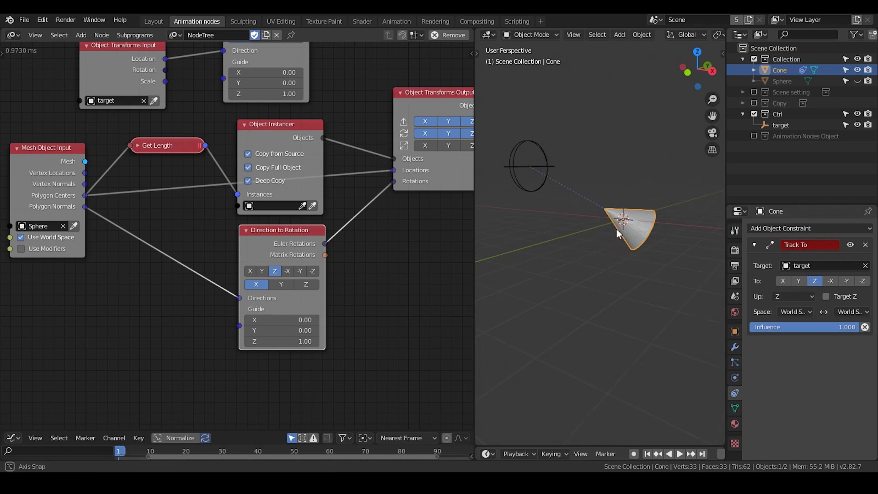
pyautogui.moveTo(616, 229); pyautogui.dragTo(618, 230, button='middle')
pyautogui.click(792, 297)
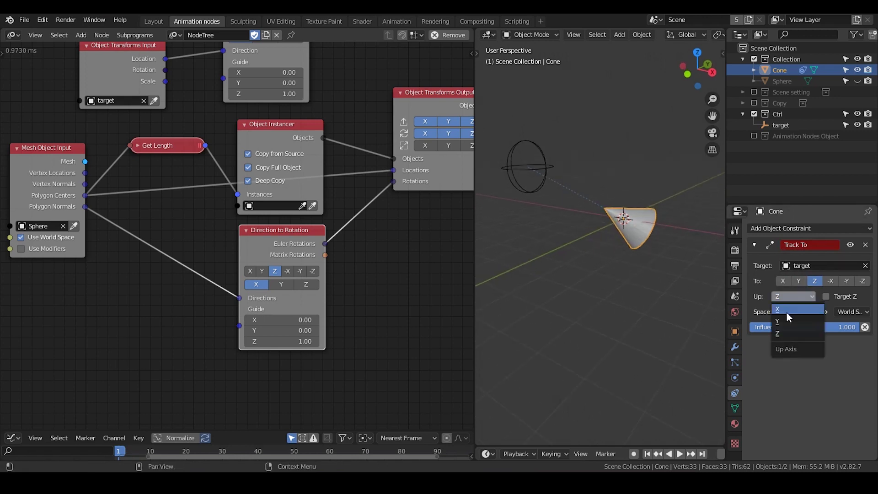
pyautogui.click(787, 311)
pyautogui.click(561, 166)
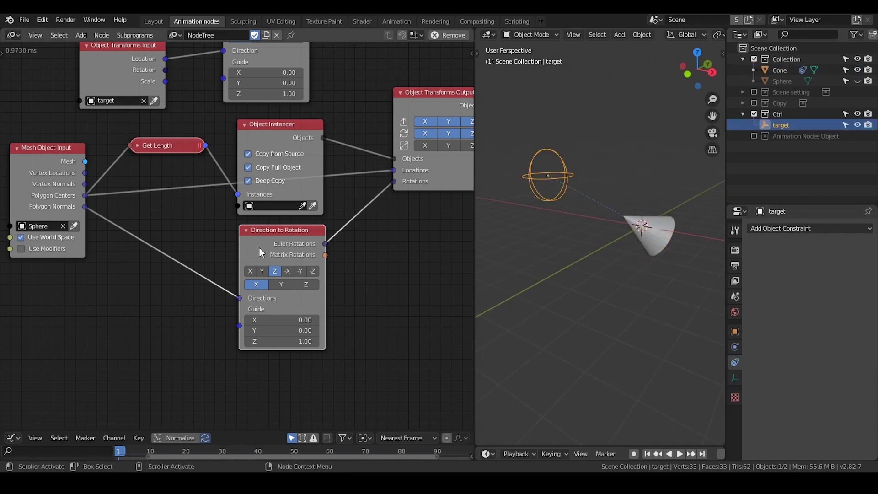
pyautogui.moveTo(259, 247); pyautogui.dragTo(256, 244)
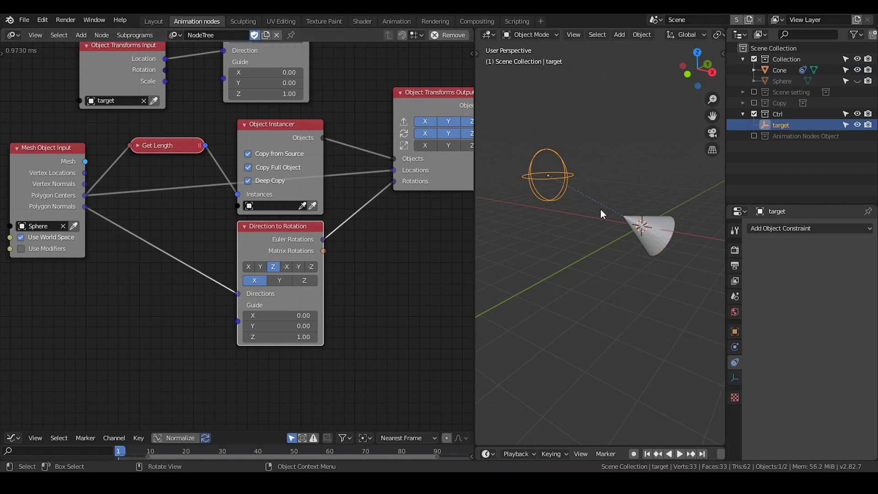
pyautogui.click(641, 219)
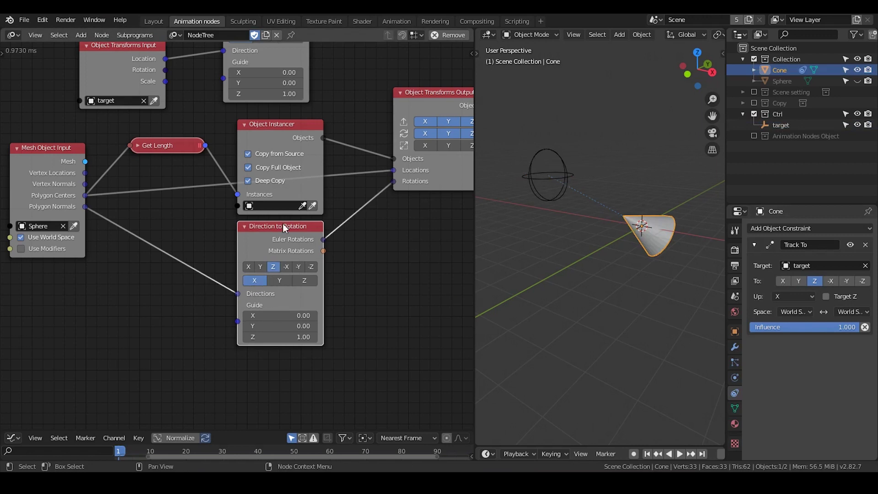
# - Move the target empty back and forth along the X axis to test how the cone follows it
pyautogui.moveTo(278, 173); pyautogui.dragTo(287, 314, button='middle')
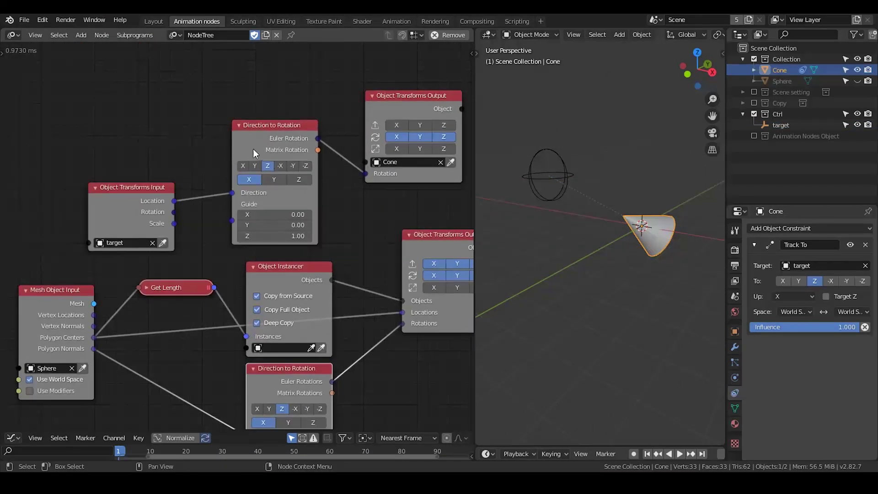
pyautogui.click(559, 175)
pyautogui.press('g')
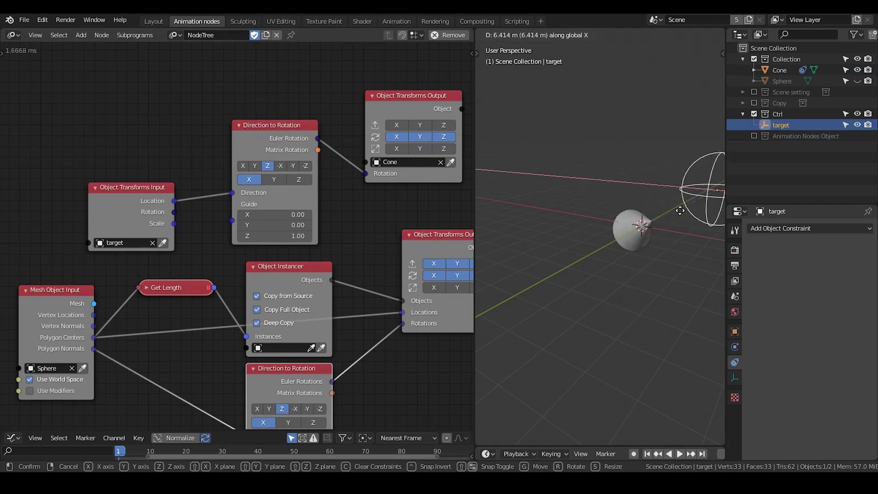
pyautogui.click(545, 175)
pyautogui.scroll(-3, 612, 289)
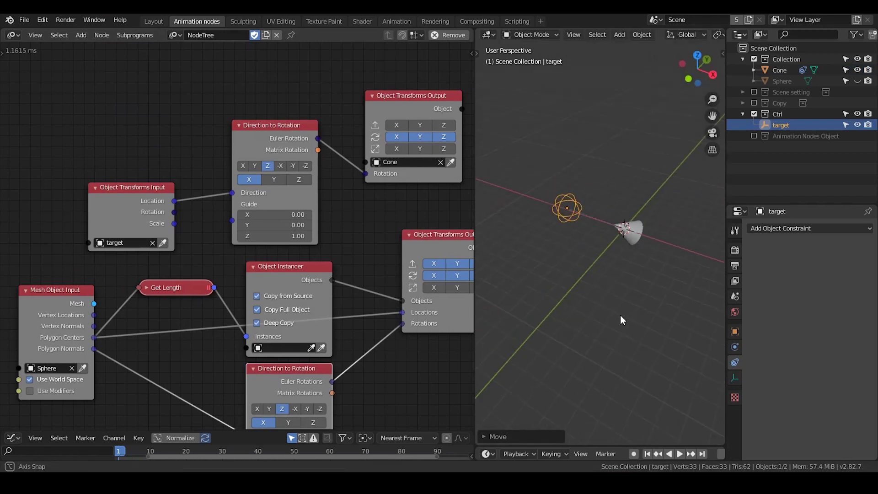
pyautogui.press('g')
pyautogui.press('x')
pyautogui.click(659, 257)
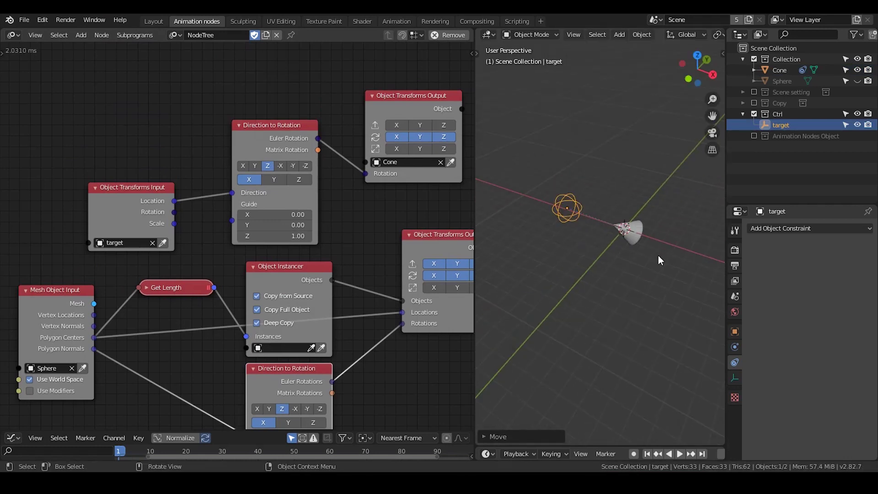
pyautogui.press('g')
pyautogui.press('x')
pyautogui.click(619, 243)
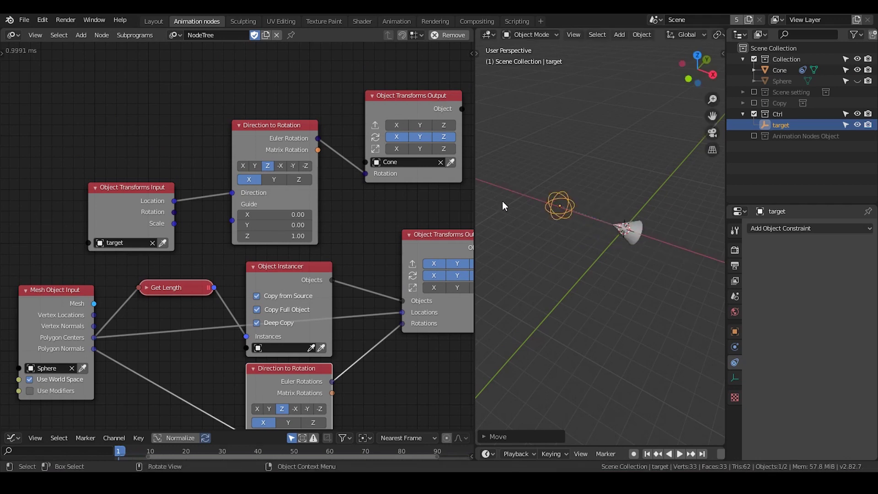
# - Widen the 3D viewport and delete the mesh instancing nodes, keeping only the three nodes that aim the cone at the target
pyautogui.moveTo(476, 190); pyautogui.dragTo(41, 335)
pyautogui.scroll(-5, 285, 260)
pyautogui.press('x')
pyautogui.scroll(1, 282, 252)
pyautogui.scroll(1, 279, 253)
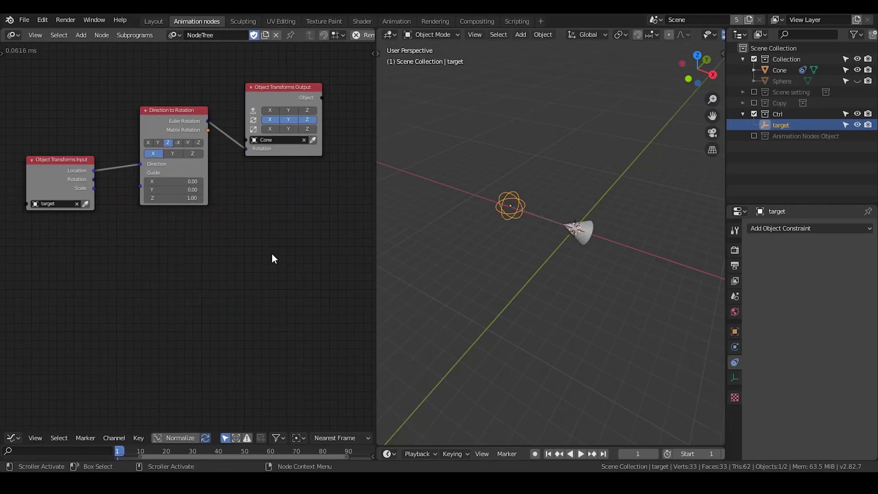
pyautogui.click(580, 234)
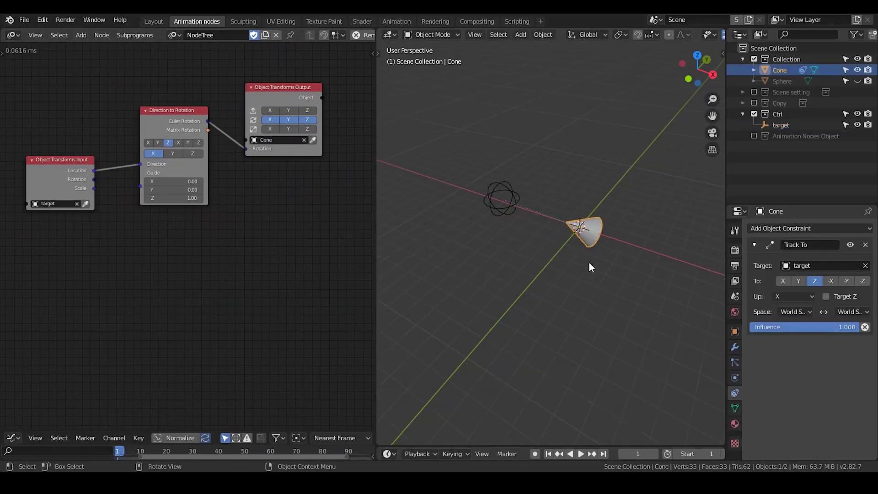
pyautogui.press('g')
pyautogui.press('y')
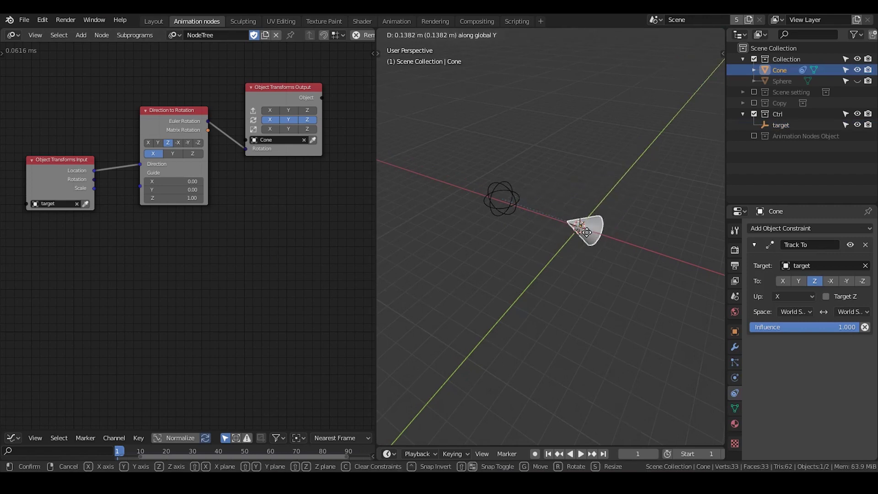
pyautogui.press('Escape')
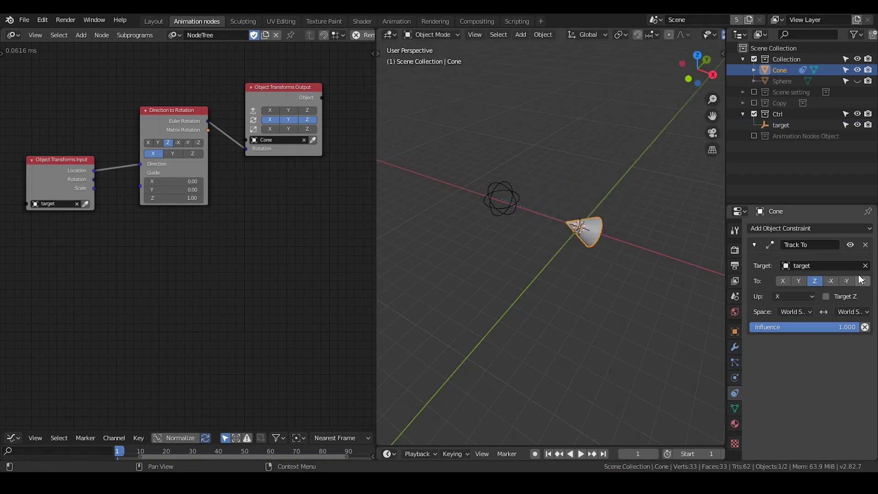
# - Disable the cone's Track To constraint in the viewport and show the cone's Transform values
pyautogui.click(851, 246)
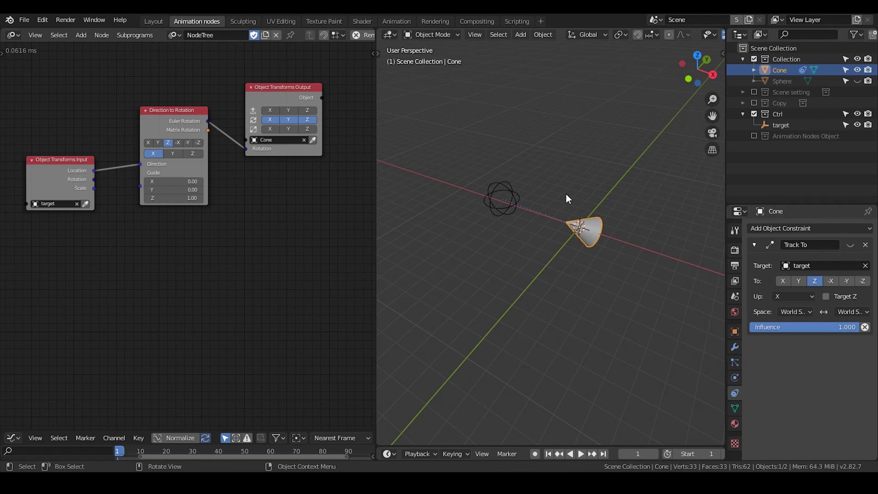
pyautogui.moveTo(568, 198); pyautogui.dragTo(594, 230, button='middle')
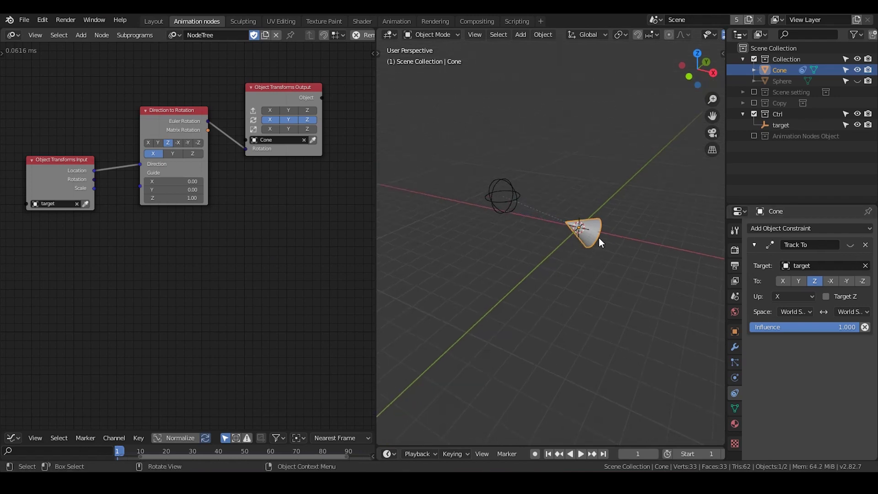
pyautogui.scroll(1, 217, 214)
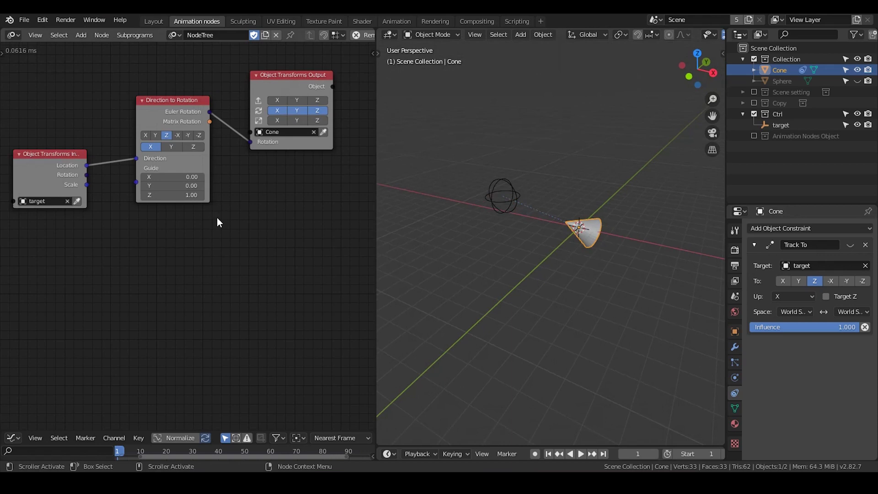
pyautogui.moveTo(217, 220); pyautogui.dragTo(237, 221, button='middle')
pyautogui.click(735, 332)
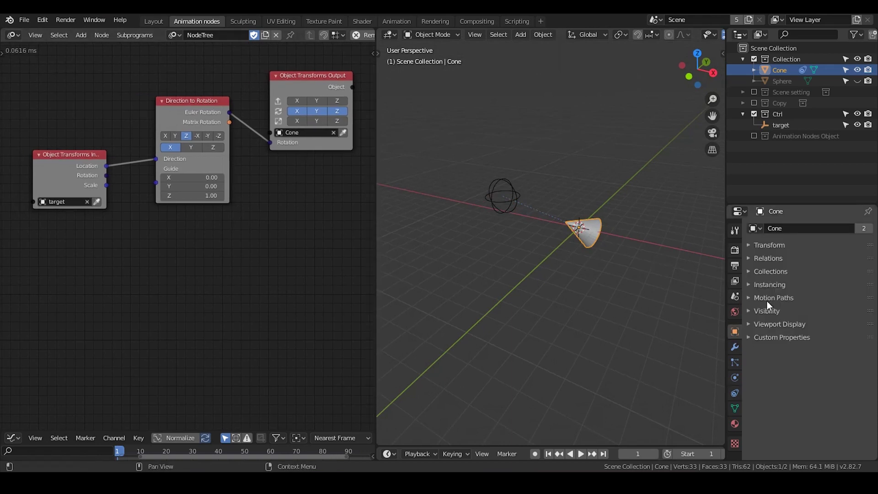
pyautogui.click(765, 246)
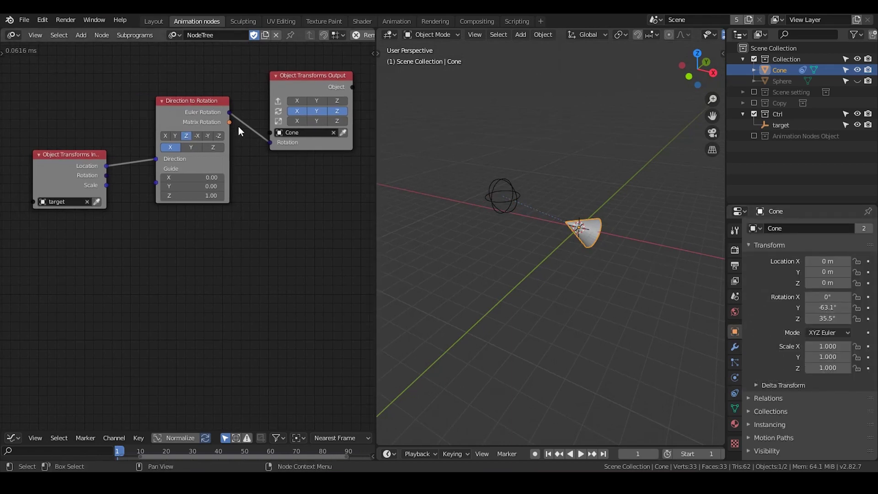
# - Move the cone along the Y axis to about 7.9 m from the origin
pyautogui.click(521, 197)
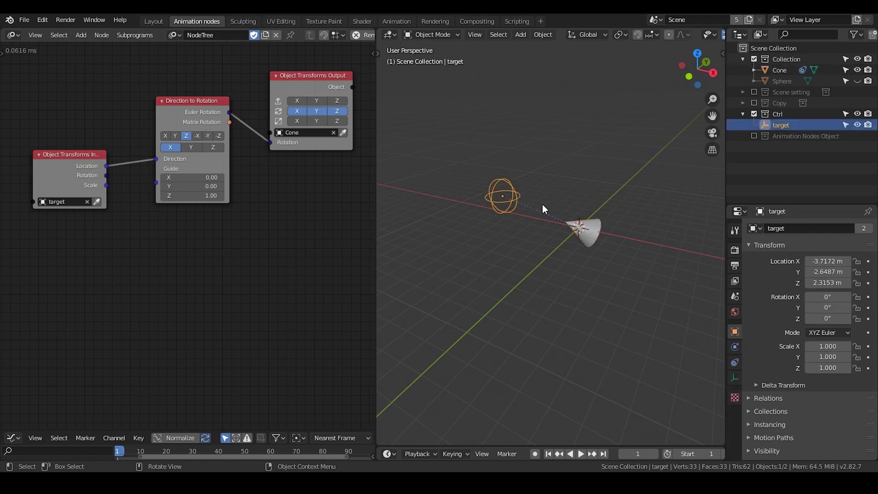
pyautogui.click(589, 236)
pyautogui.press('g')
pyautogui.press('y')
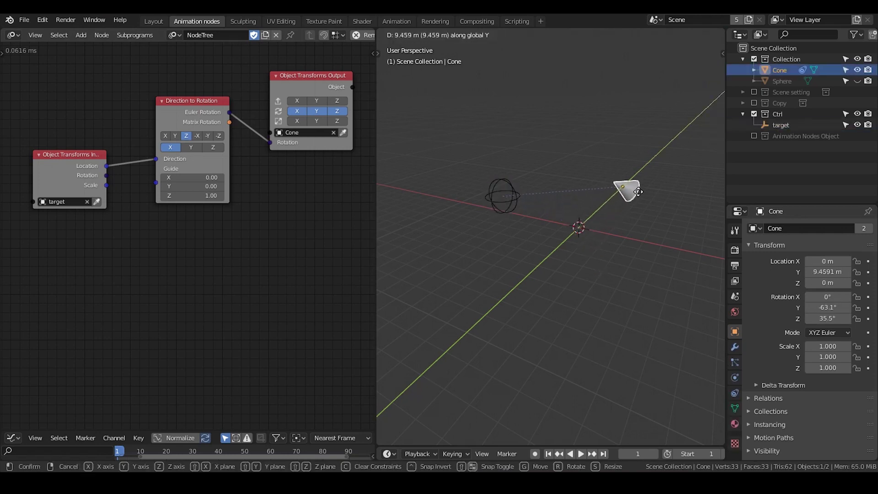
pyautogui.click(615, 206)
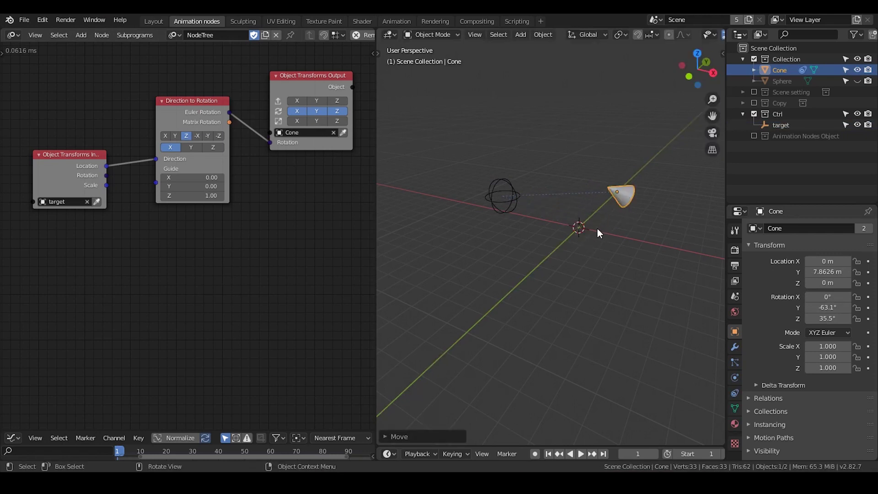
# - Move the target empty along the Y axis to about Y 4.6 m to test how the cone rotates
pyautogui.moveTo(598, 229); pyautogui.dragTo(441, 187, button='middle')
pyautogui.click(467, 204)
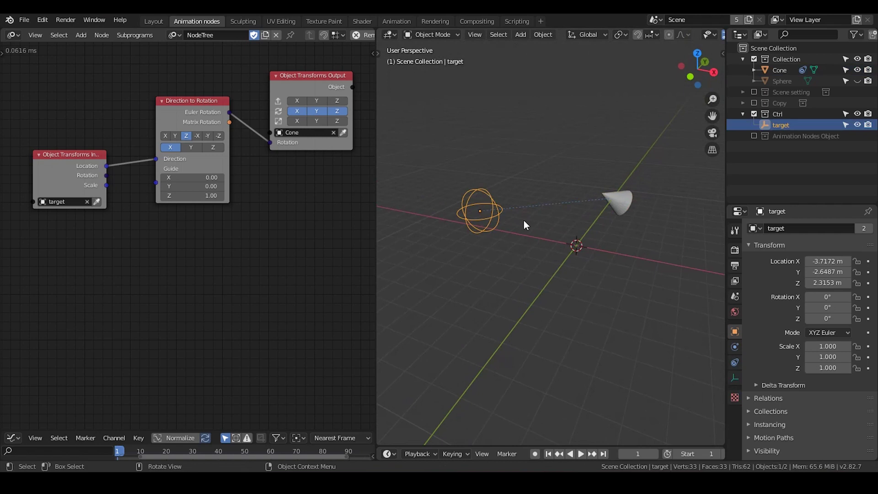
pyautogui.moveTo(206, 114); pyautogui.dragTo(205, 111)
pyautogui.click(627, 199)
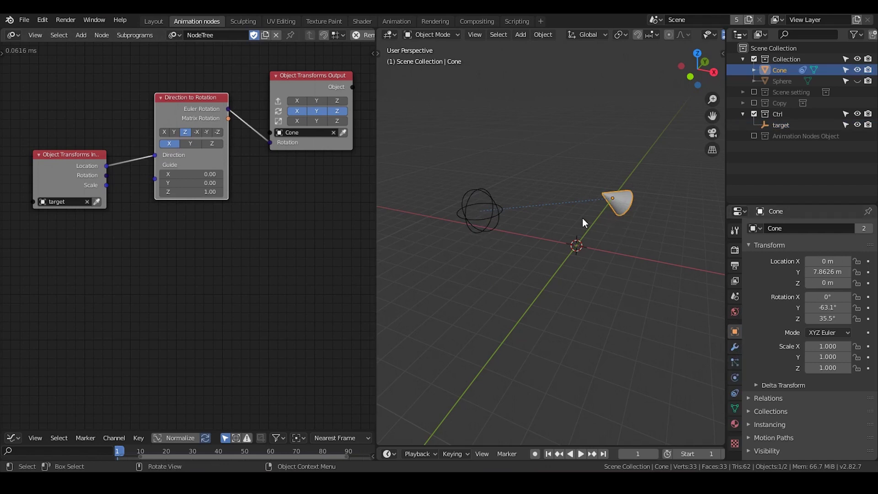
pyautogui.click(478, 218)
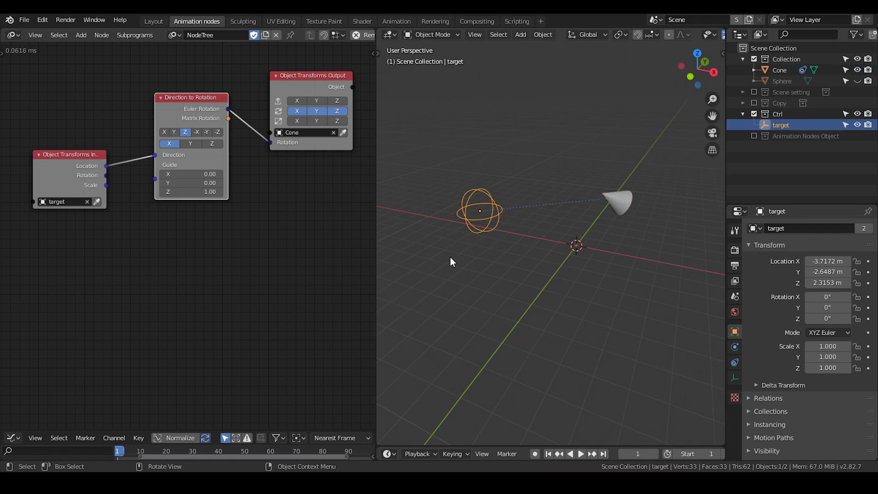
pyautogui.press('g')
pyautogui.press('y')
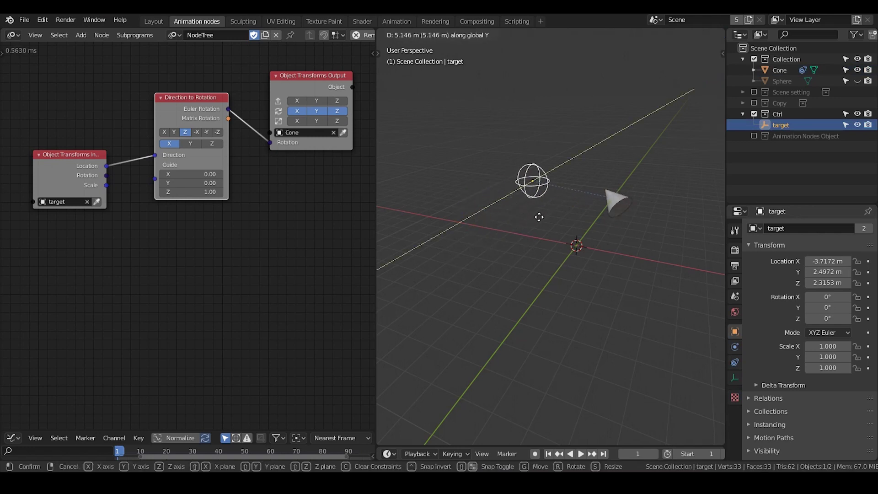
pyautogui.click(553, 213)
pyautogui.moveTo(553, 213); pyautogui.dragTo(580, 297, button='middle')
pyautogui.click(589, 174)
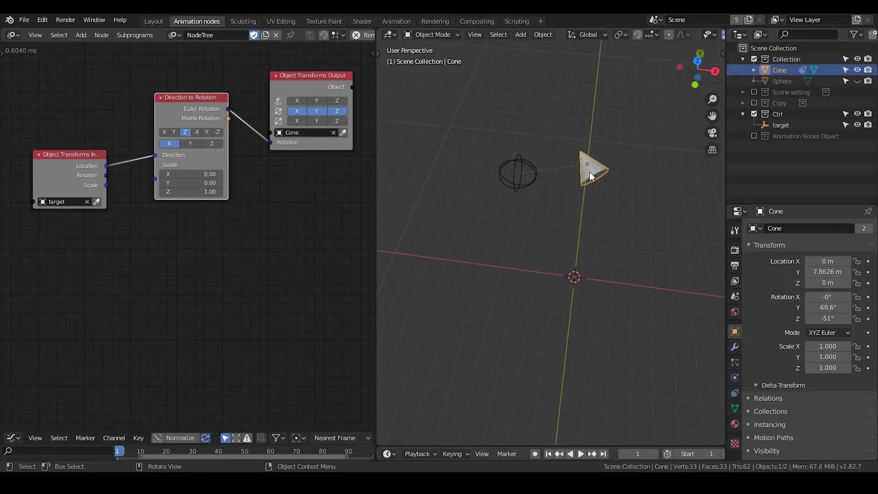
pyautogui.click(537, 180)
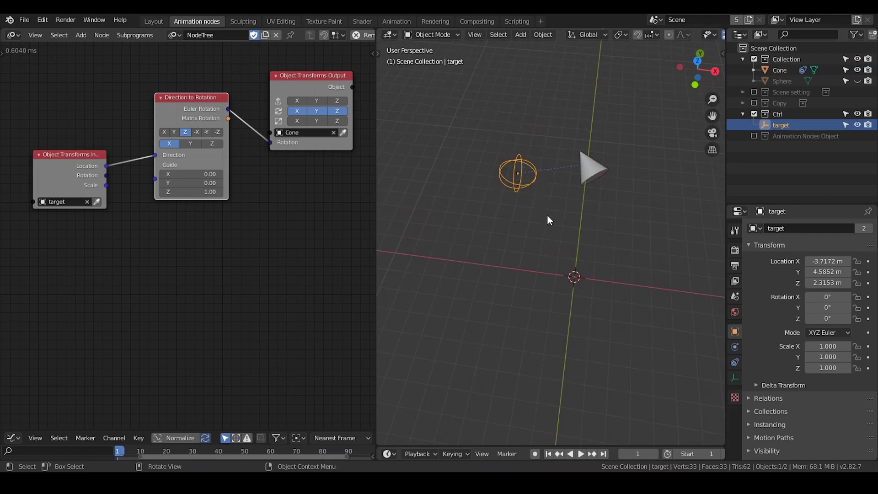
pyautogui.moveTo(547, 218); pyautogui.dragTo(562, 227, button='middle')
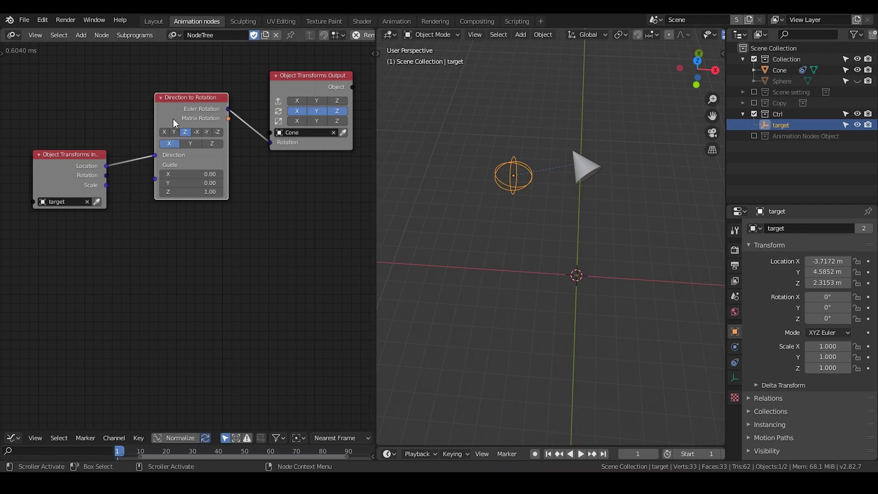
pyautogui.moveTo(178, 109); pyautogui.dragTo(171, 114)
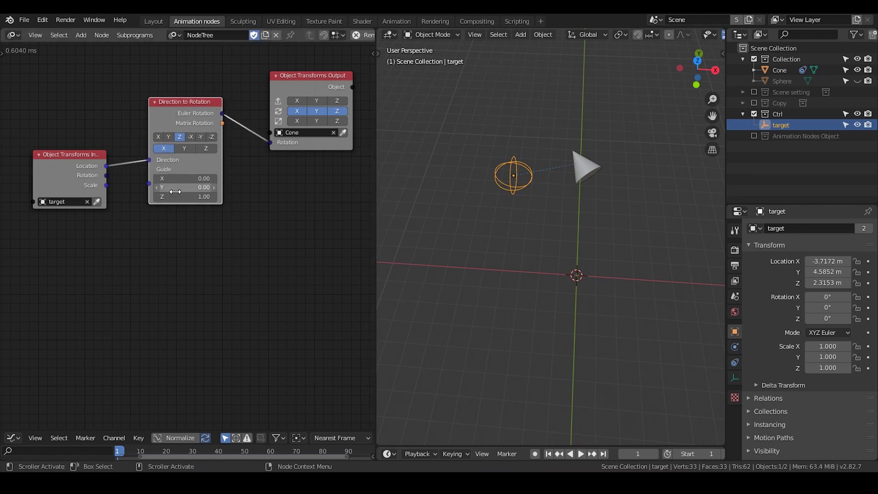
pyautogui.scroll(1, 181, 186)
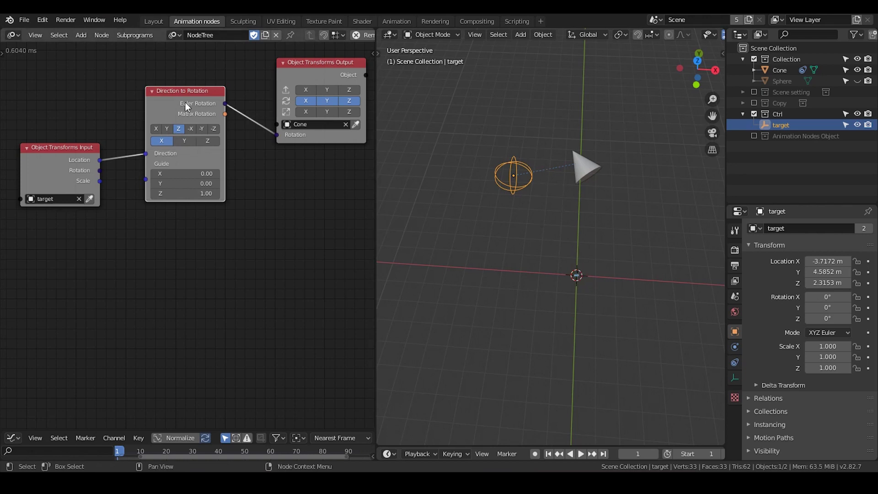
pyautogui.moveTo(195, 175); pyautogui.dragTo(204, 178)
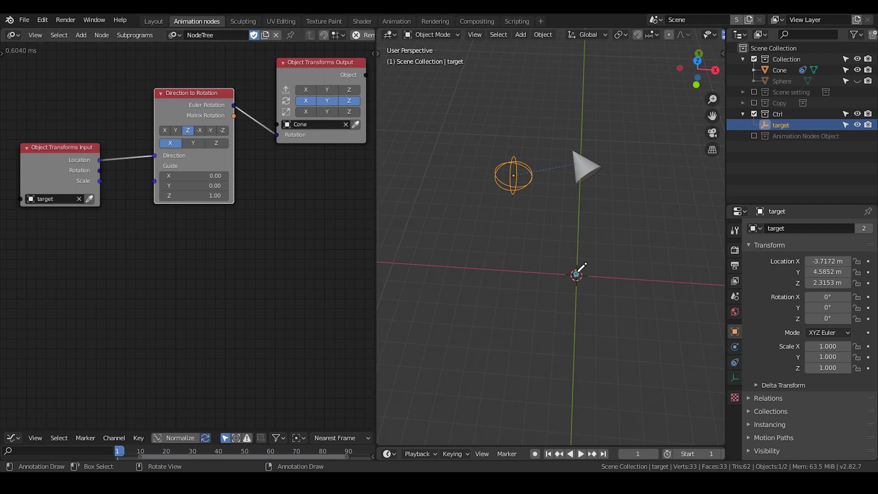
# - In top view, annotate an arrow from the world origin to the target and a similarly directed arrow starting at the cone
pyautogui.moveTo(578, 273); pyautogui.dragTo(576, 275)
pyautogui.moveTo(511, 279)
pyautogui.mouseDown(button='middle')
pyautogui.moveTo(586, 260)
pyautogui.moveTo(500, 280)
pyautogui.mouseUp(button='middle')
pyautogui.click(695, 58)
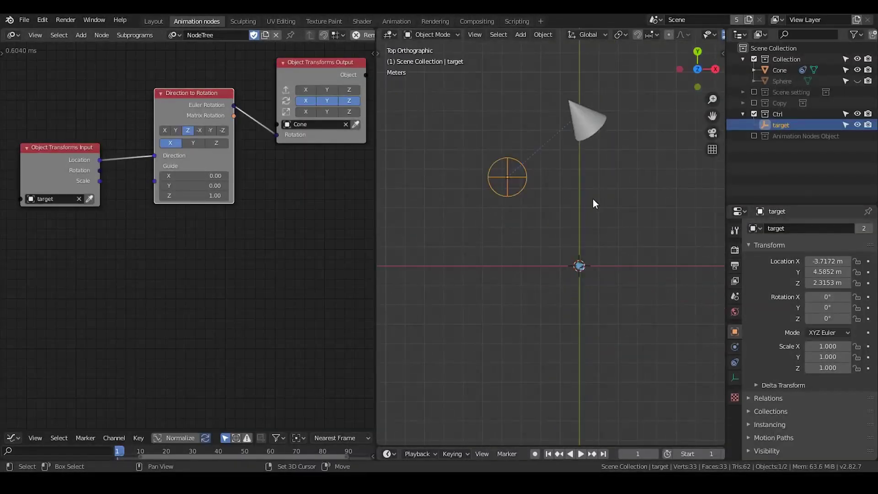
pyautogui.keyDown('shift'); pyautogui.moveTo(593, 199); pyautogui.dragTo(591, 210, button='middle'); pyautogui.keyUp('shift')
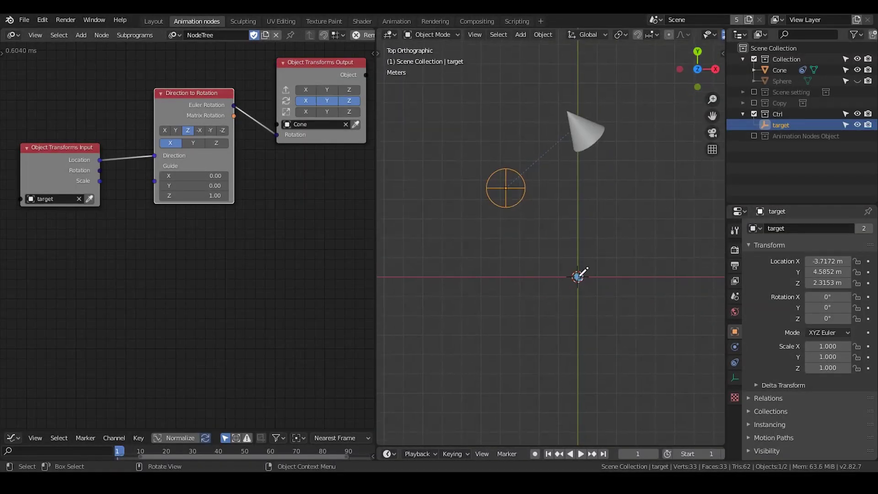
pyautogui.moveTo(578, 277)
pyautogui.mouseDown()
pyautogui.moveTo(512, 195)
pyautogui.moveTo(539, 205)
pyautogui.mouseUp()
pyautogui.keyDown('shift'); pyautogui.moveTo(567, 220); pyautogui.dragTo(565, 272, button='middle'); pyautogui.keyUp('shift')
pyautogui.moveTo(579, 180); pyautogui.dragTo(526, 103)
# - Move the cone along Y to about 6.9 m and along X to about 3.3 m to test whether its rotation depends on location
pyautogui.click(584, 185)
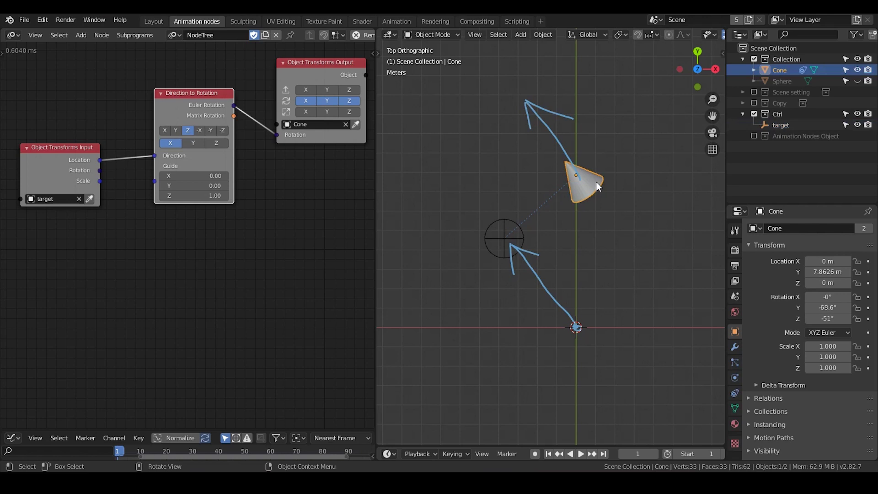
pyautogui.press('g')
pyautogui.press('y')
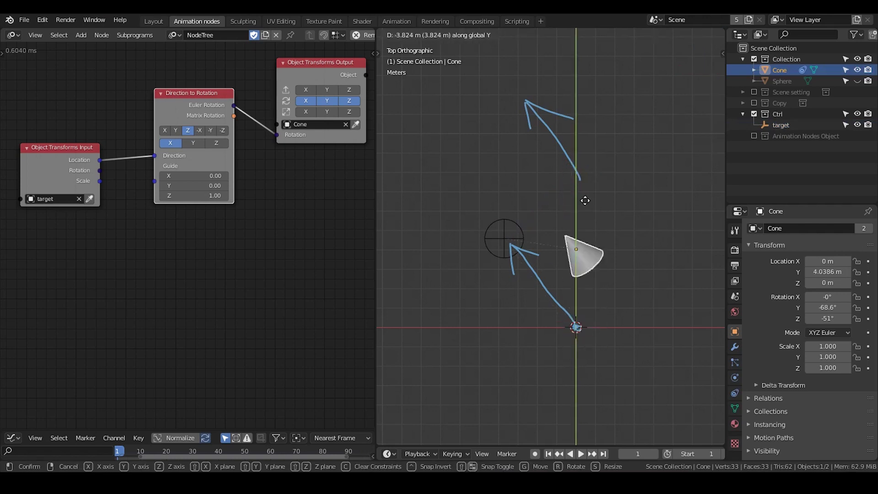
pyautogui.click(584, 196)
pyautogui.press('g')
pyautogui.press('x')
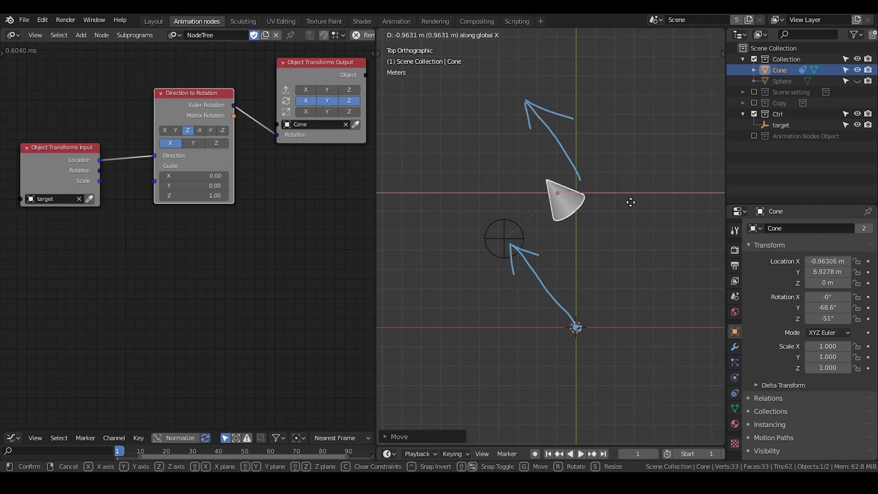
pyautogui.click(649, 201)
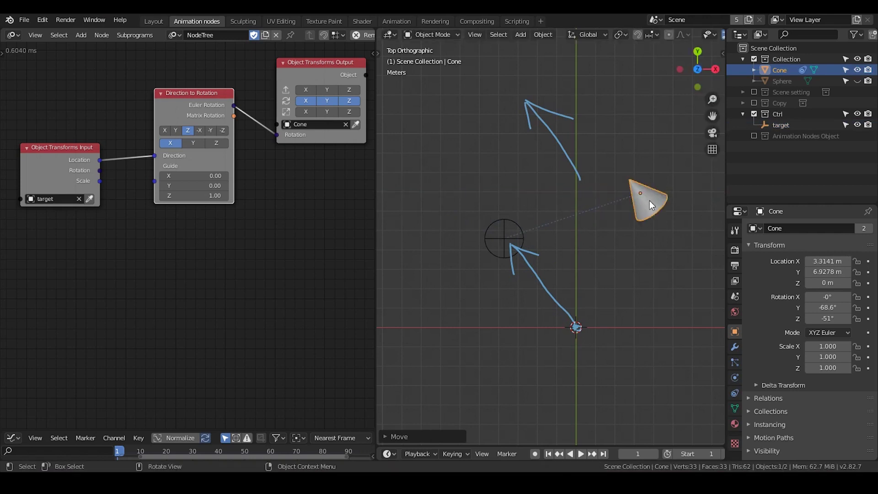
pyautogui.press('g')
pyautogui.press('x')
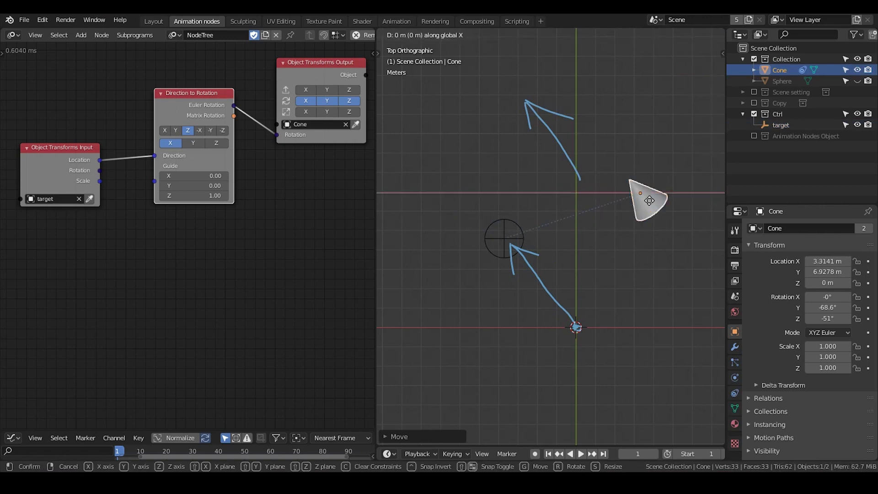
pyautogui.rightClick(650, 200)
# - Nudge the Direction to Rotation node and bring up the cone's object constraint settings again
pyautogui.moveTo(193, 107); pyautogui.dragTo(188, 110)
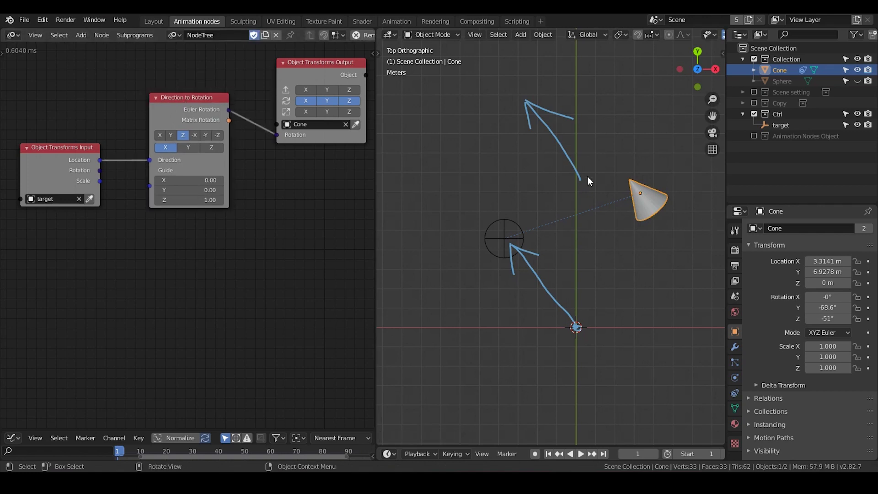
pyautogui.click(735, 348)
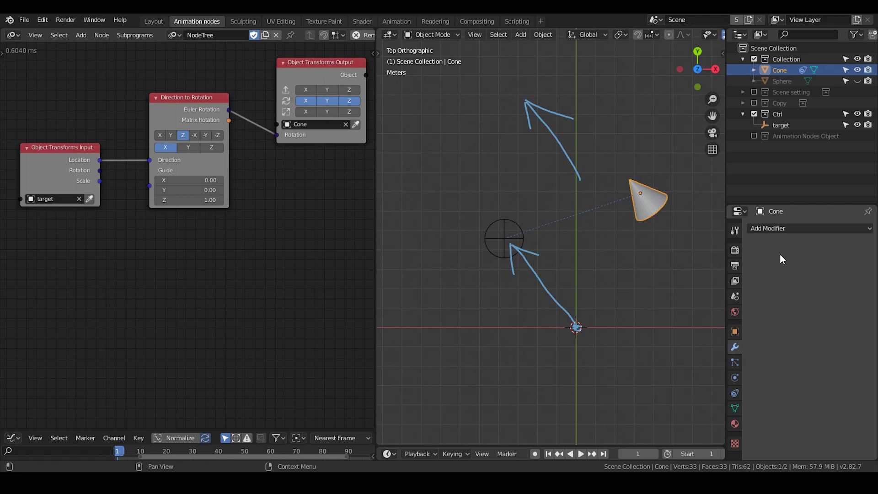
pyautogui.click(783, 228)
pyautogui.click(783, 228)
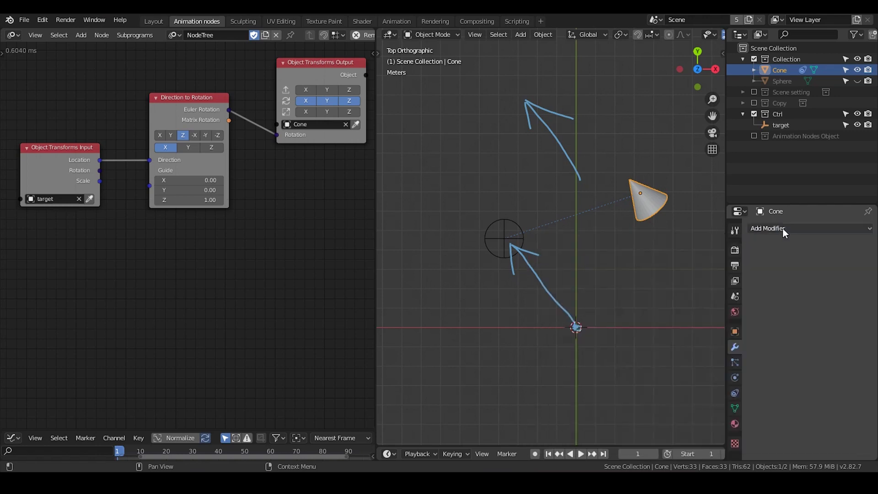
pyautogui.click(735, 392)
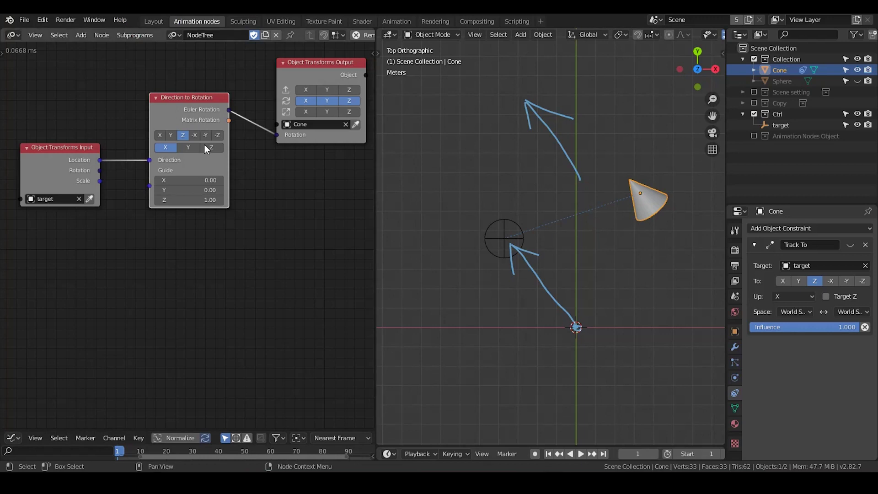
# - Move the Object Transforms Input node farther away from the Direction to Rotation node to make room between them
pyautogui.moveTo(223, 284); pyautogui.dragTo(240, 275, button='middle')
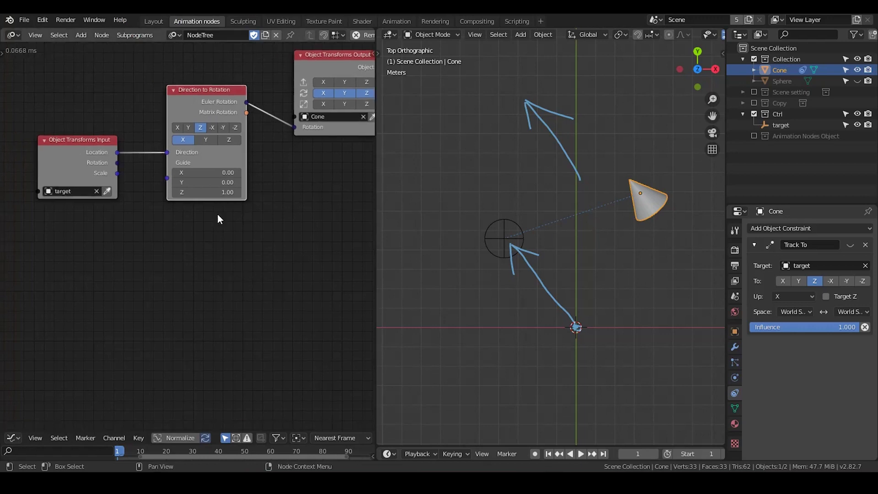
pyautogui.moveTo(78, 154); pyautogui.dragTo(53, 165)
pyautogui.moveTo(65, 164); pyautogui.dragTo(151, 158, button='middle')
pyautogui.moveTo(135, 157); pyautogui.dragTo(85, 163)
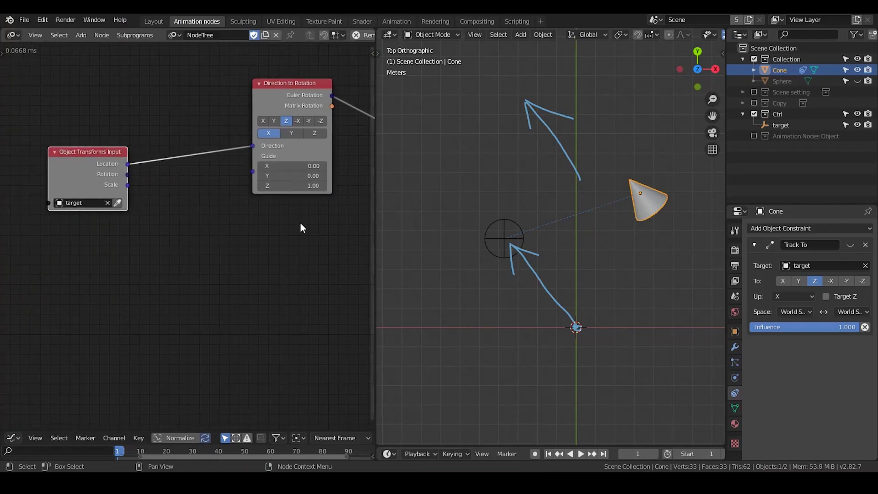
# - Enable X, Y and Z location on the cone's Object Transforms Output node and connect a new Combine Vector node to its Location input
pyautogui.moveTo(267, 235); pyautogui.dragTo(172, 268, button='middle')
pyautogui.moveTo(328, 106); pyautogui.dragTo(353, 106)
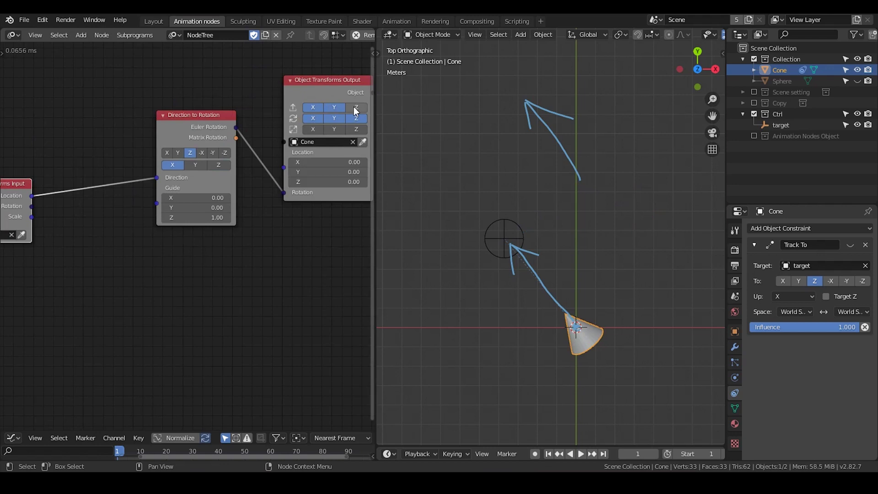
pyautogui.hotkey('ctrl', 'a')
pyautogui.write('combine vec')
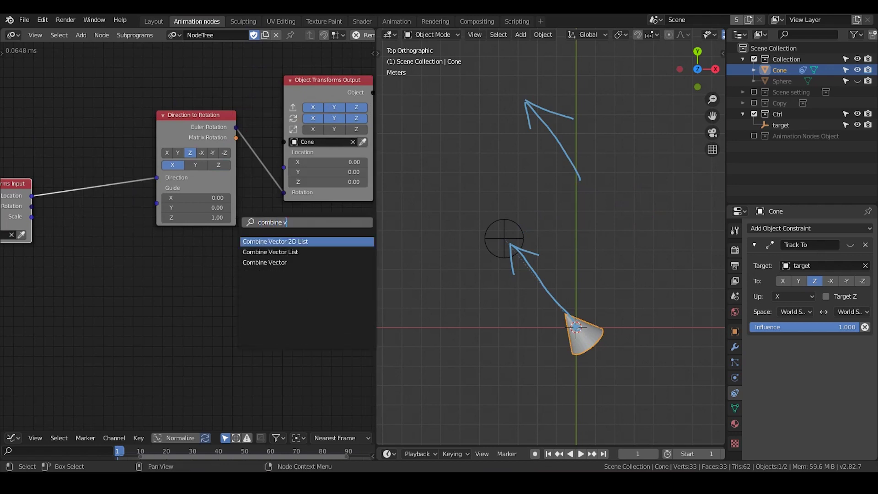
pyautogui.press('Down')
pyautogui.press('Down')
pyautogui.press('Return')
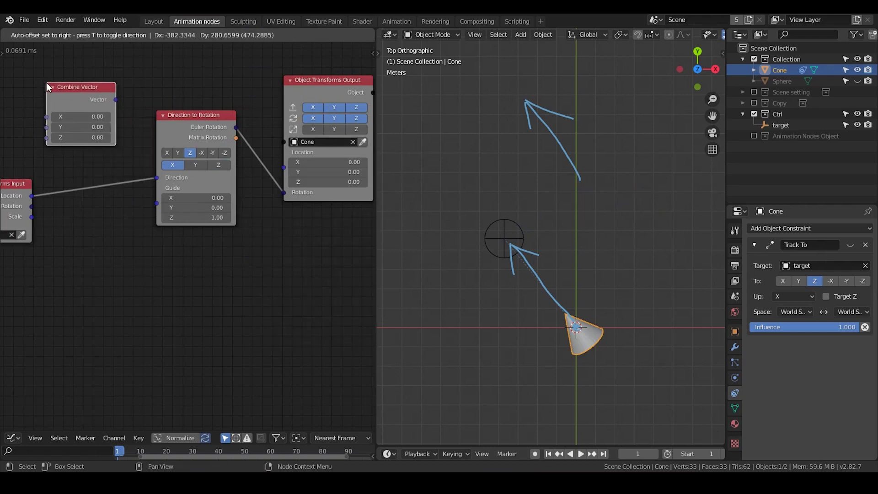
pyautogui.click(55, 87)
pyautogui.moveTo(116, 100); pyautogui.dragTo(285, 168)
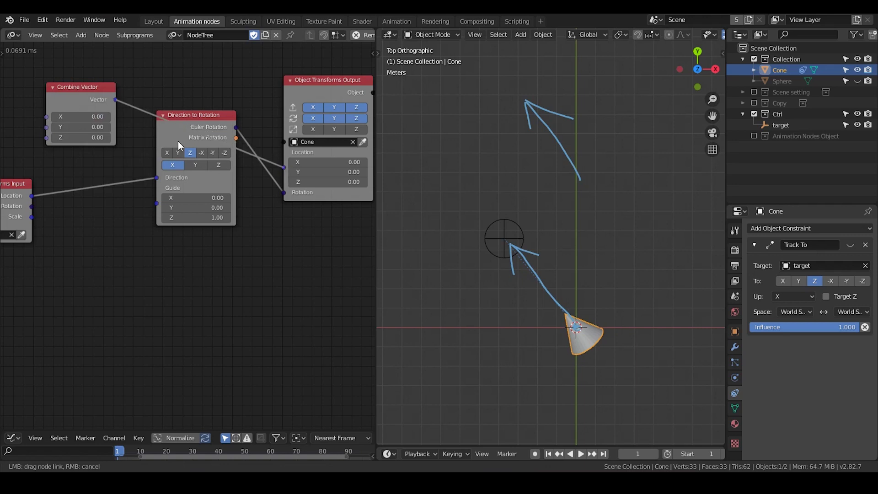
# - Move the Direction to Rotation node lower, set the Combine Vector to X 3.93 and Y 7.50, and widen the node editor
pyautogui.moveTo(177, 141); pyautogui.dragTo(181, 183)
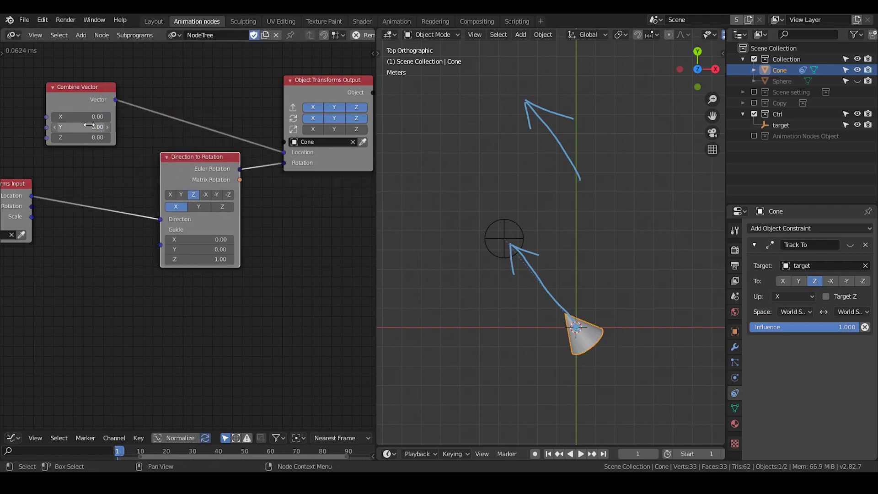
pyautogui.moveTo(82, 127); pyautogui.dragTo(97, 116)
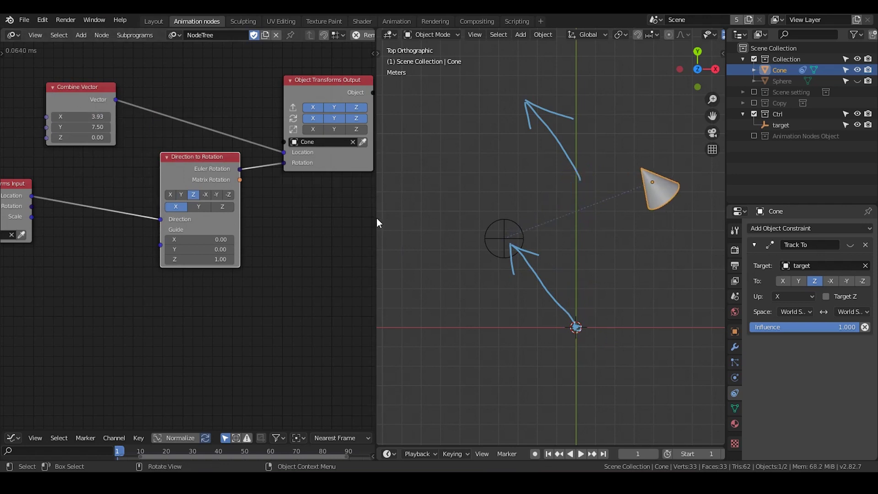
pyautogui.moveTo(375, 218); pyautogui.dragTo(450, 218)
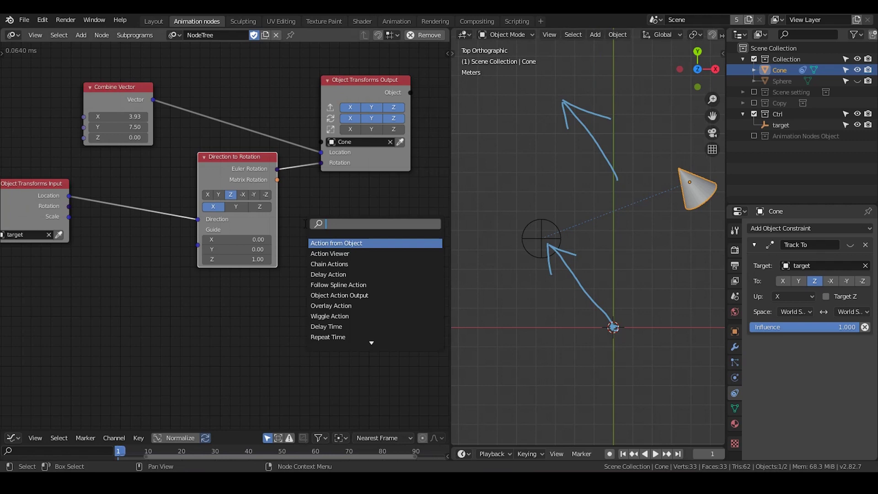
pyautogui.write('object tra')
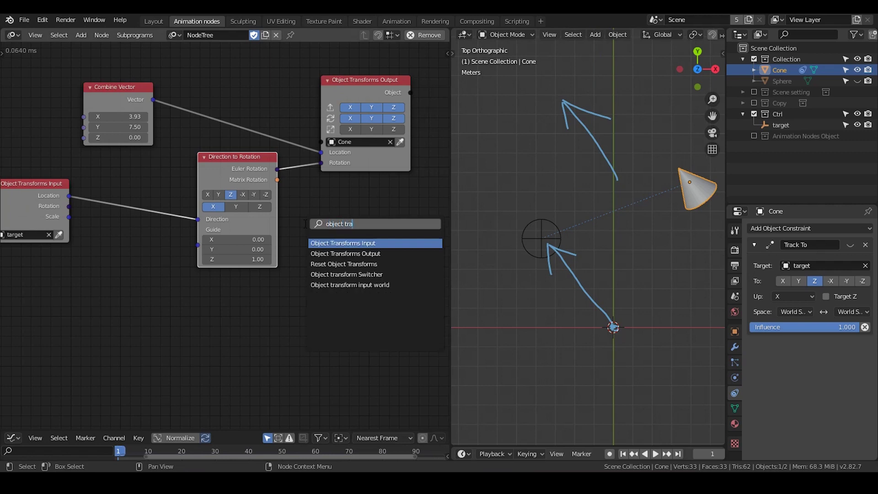
pyautogui.press('Return')
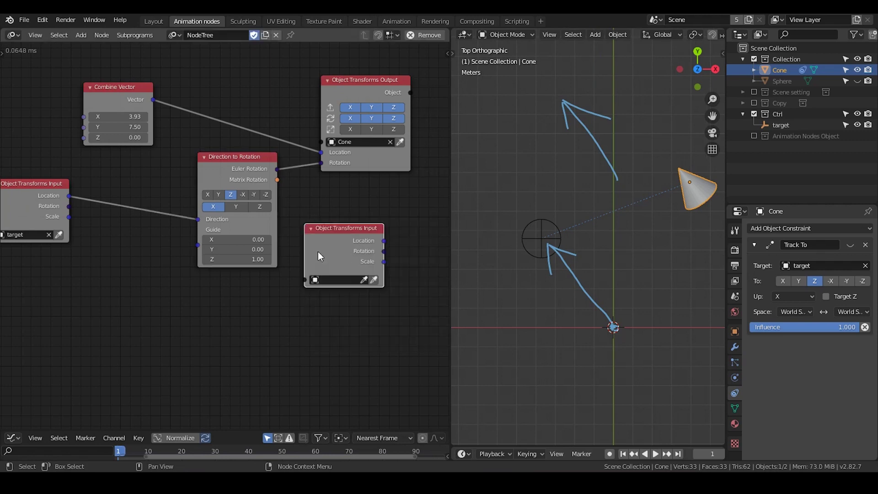
pyautogui.press('x')
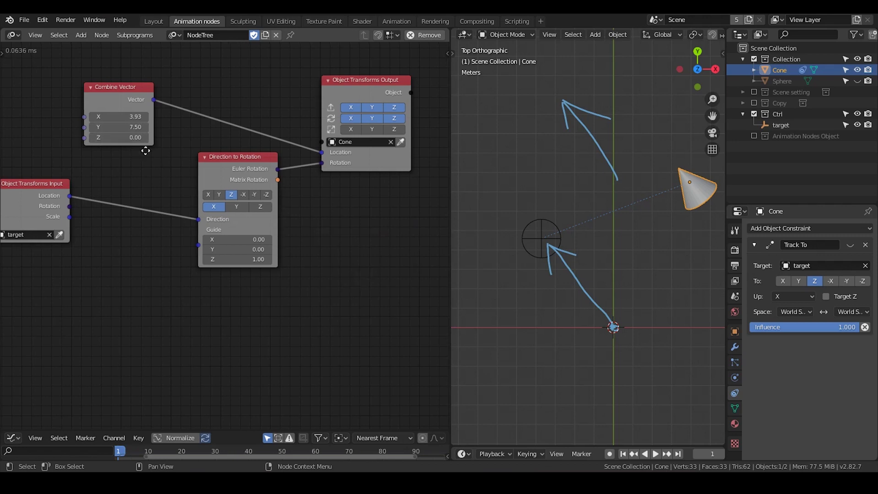
# - Set the Combine Vector's Y to 7.71 and stack it above the target's Object Transforms Input node, clear of Direction to Rotation
pyautogui.moveTo(145, 151); pyautogui.dragTo(162, 141, button='middle')
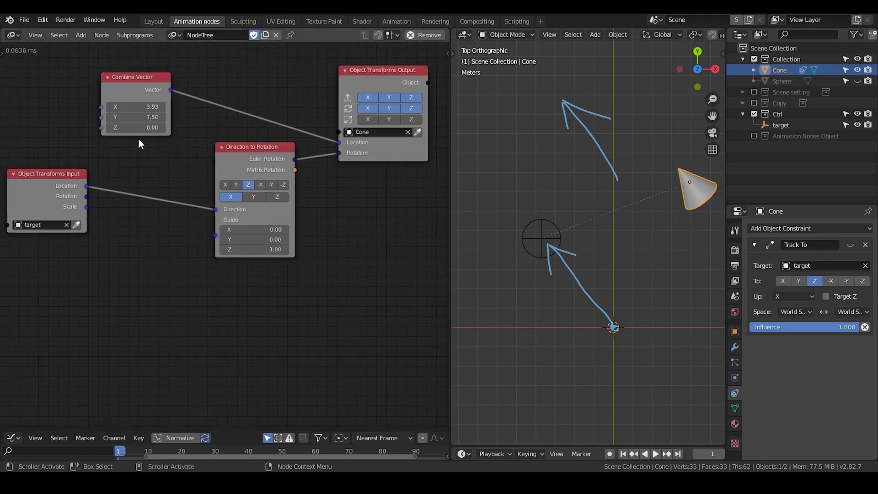
pyautogui.moveTo(137, 117); pyautogui.dragTo(153, 117)
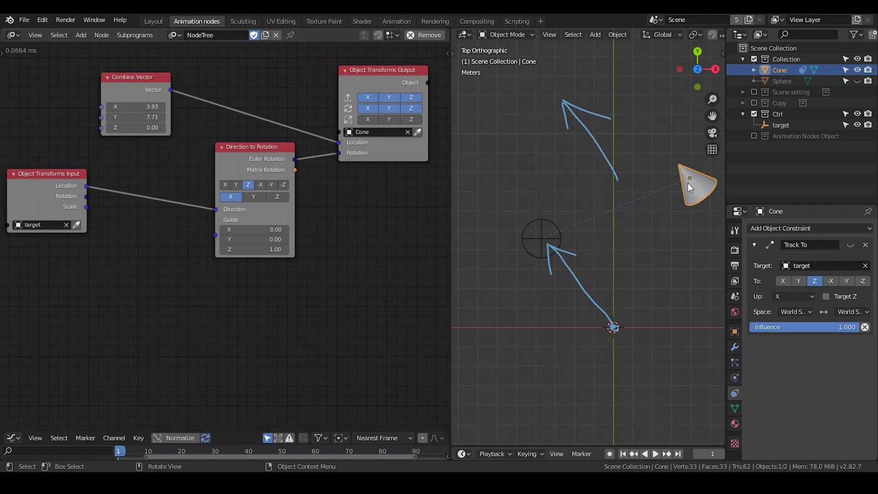
pyautogui.click(552, 235)
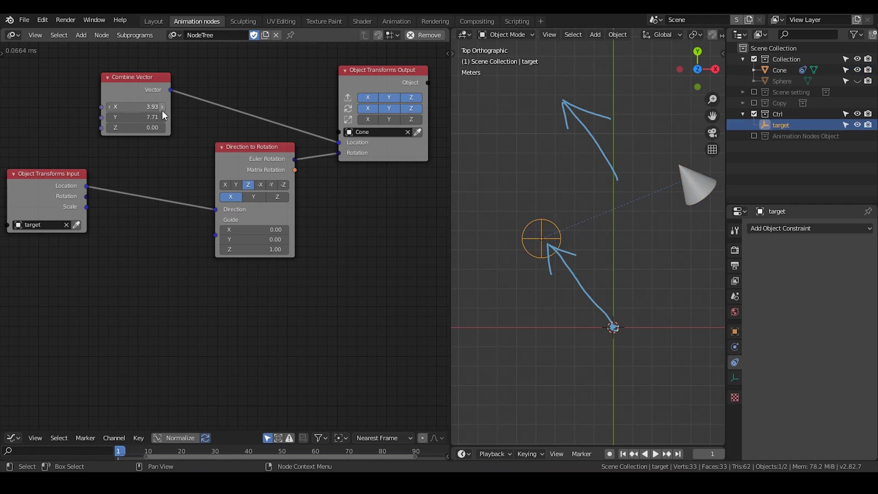
pyautogui.moveTo(150, 88); pyautogui.dragTo(60, 128)
pyautogui.moveTo(87, 156); pyautogui.dragTo(166, 142, button='middle')
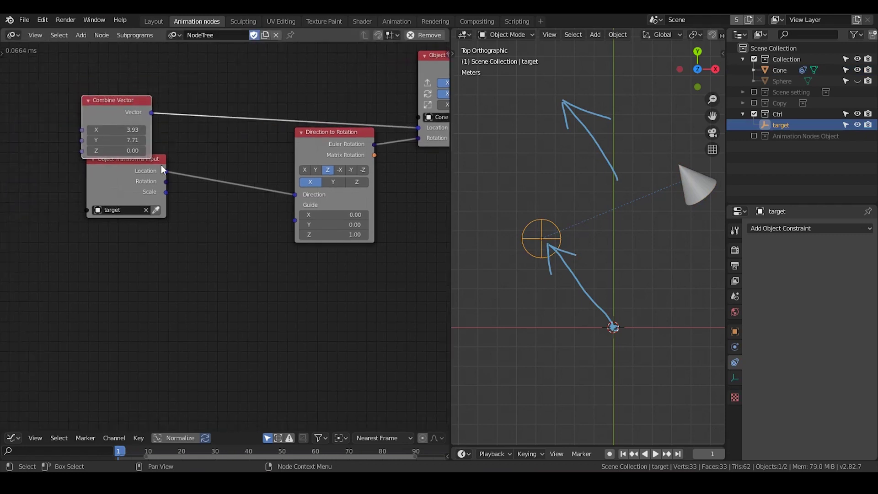
pyautogui.moveTo(145, 171); pyautogui.dragTo(123, 195)
pyautogui.moveTo(143, 115); pyautogui.dragTo(129, 117)
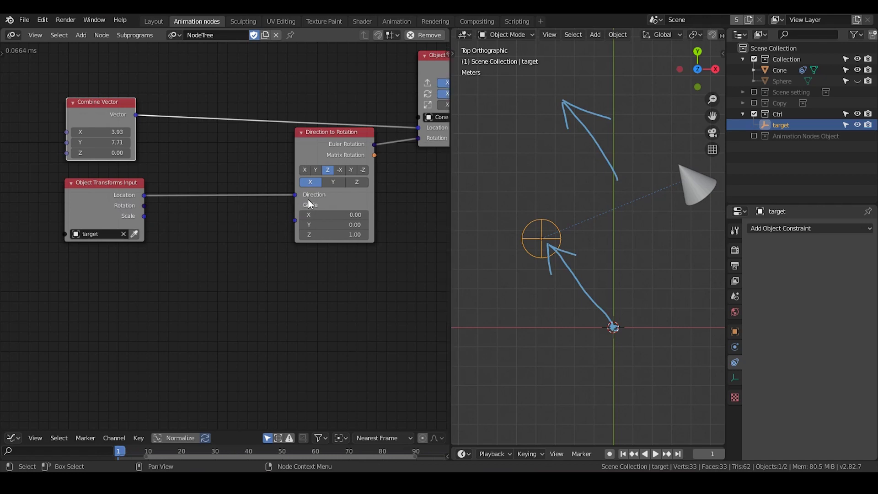
# - Add a 3D Viewer node below Direction to Rotation and feed it the target's Location
pyautogui.hotkey('ctrl', 'a')
pyautogui.write('3D')
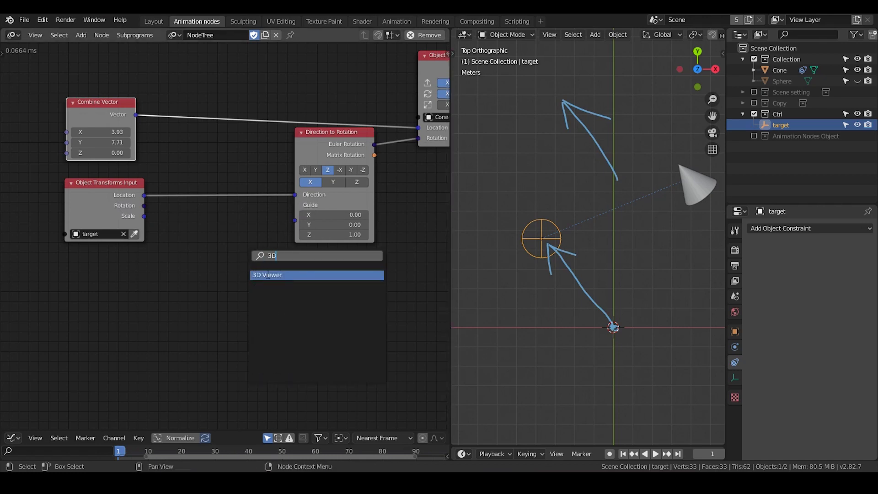
pyautogui.click(268, 275)
pyautogui.click(217, 239)
pyautogui.moveTo(144, 197); pyautogui.dragTo(224, 262)
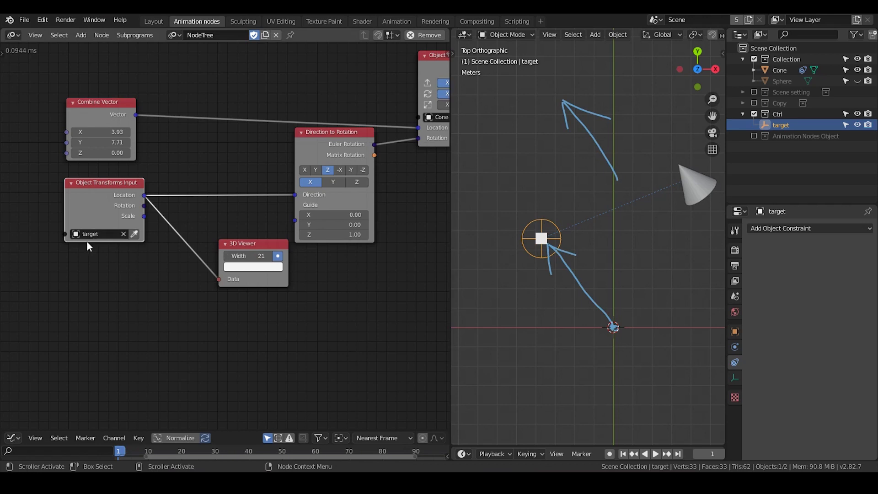
# - Annotate the viewport with direction arrows running down from the target, from the cone, and from the world origin to the shifted target position
pyautogui.keyDown('shift'); pyautogui.moveTo(563, 262); pyautogui.dragTo(569, 228, button='middle'); pyautogui.keyUp('shift')
pyautogui.scroll(-1, 572, 226)
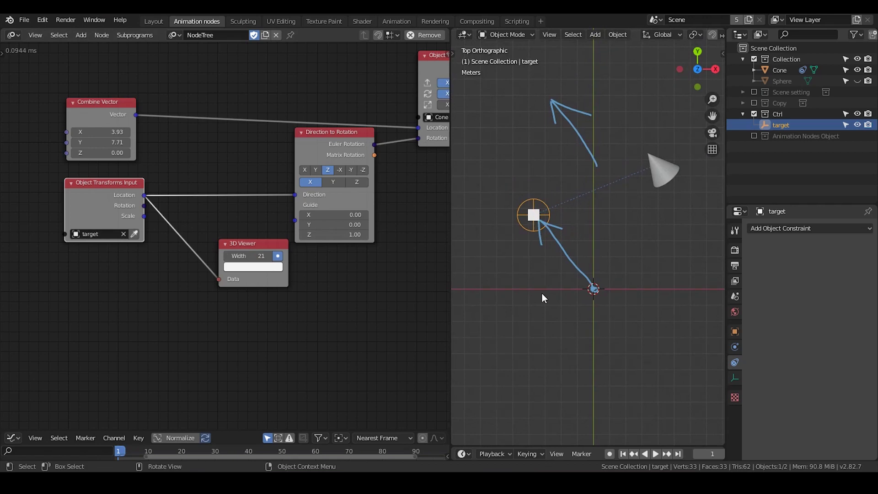
pyautogui.moveTo(534, 239)
pyautogui.mouseDown()
pyautogui.moveTo(529, 337)
pyautogui.moveTo(551, 327)
pyautogui.moveTo(527, 352)
pyautogui.mouseUp()
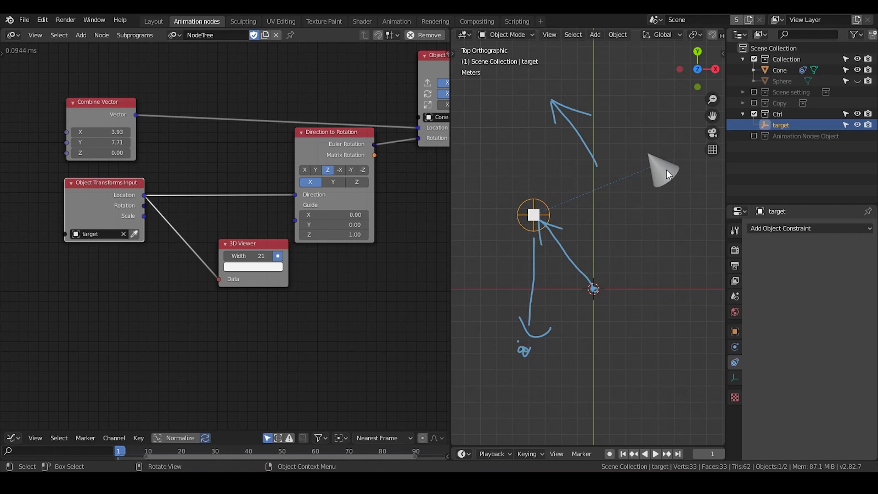
pyautogui.moveTo(659, 169)
pyautogui.mouseDown()
pyautogui.moveTo(602, 219)
pyautogui.moveTo(615, 218)
pyautogui.mouseUp()
pyautogui.moveTo(656, 170); pyautogui.dragTo(657, 189)
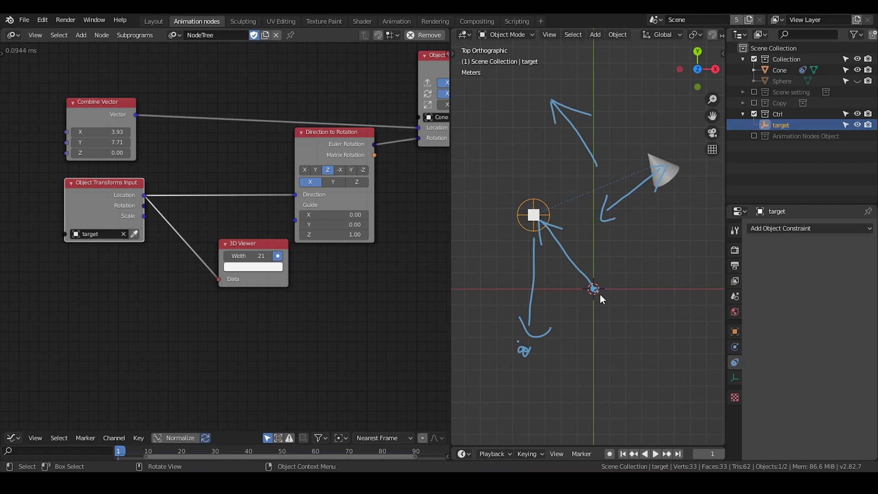
pyautogui.moveTo(594, 289); pyautogui.dragTo(527, 335)
pyautogui.moveTo(542, 313); pyautogui.dragTo(529, 333)
pyautogui.moveTo(525, 341); pyautogui.dragTo(555, 342)
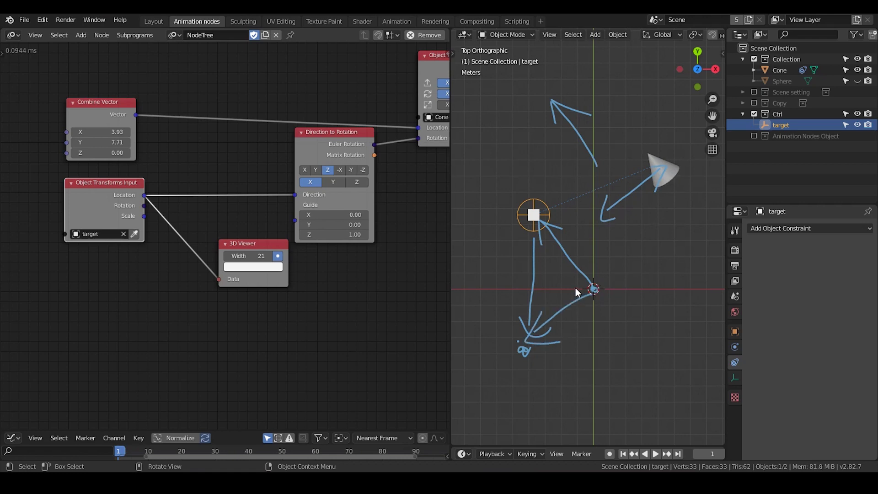
pyautogui.moveTo(577, 288); pyautogui.dragTo(590, 311)
# - Erase the arrows leading to and above the target and redraw the arrow from the world origin
pyautogui.moveTo(590, 112)
pyautogui.mouseDown(button='right')
pyautogui.moveTo(566, 94)
pyautogui.moveTo(542, 197)
pyautogui.moveTo(519, 228)
pyautogui.moveTo(524, 247)
pyautogui.mouseUp(button='right')
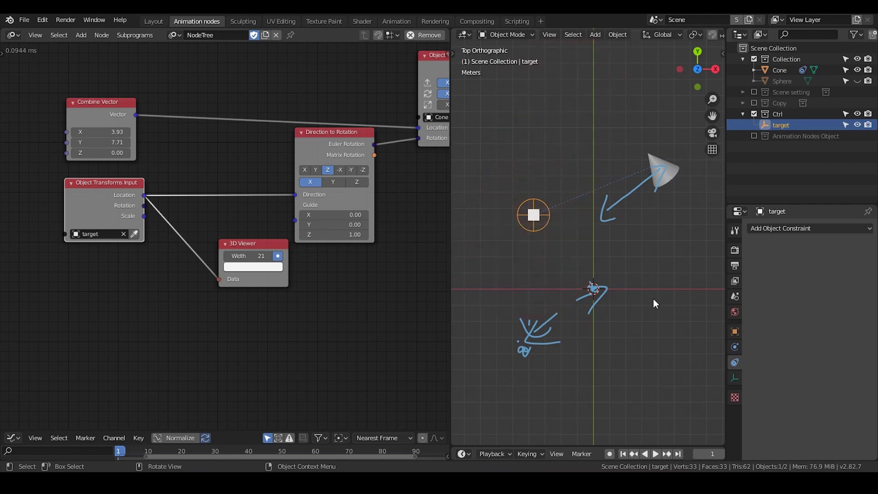
pyautogui.moveTo(590, 292); pyautogui.dragTo(541, 316)
pyautogui.moveTo(661, 167); pyautogui.dragTo(661, 169)
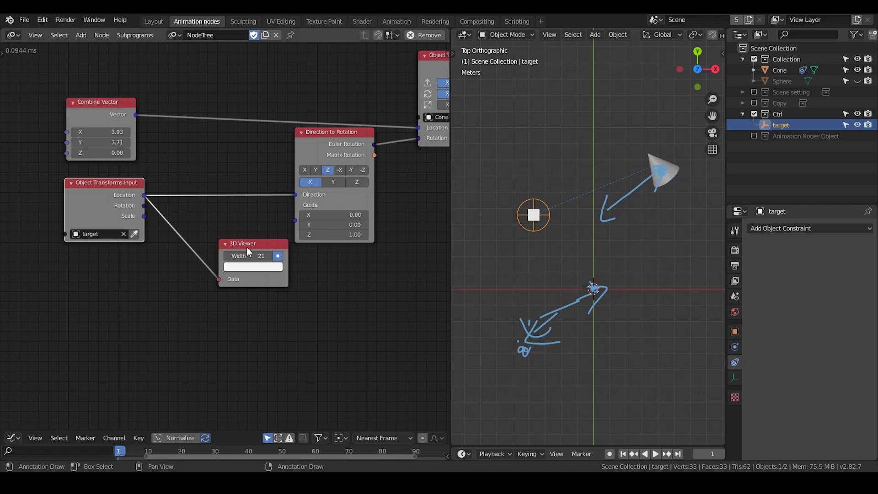
# - Add a Vector Math node beside Direction to Rotation and set its operation to Subtract
pyautogui.hotkey('ctrl', 'a')
pyautogui.write('vector')
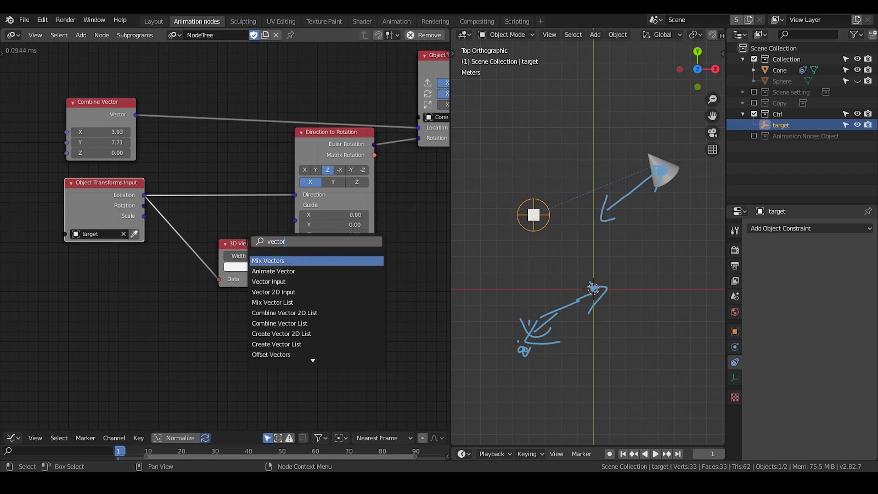
pyautogui.write(' from')
pyautogui.press('BackSpace')
pyautogui.press('BackSpace')
pyautogui.press('BackSpace')
pyautogui.write('math')
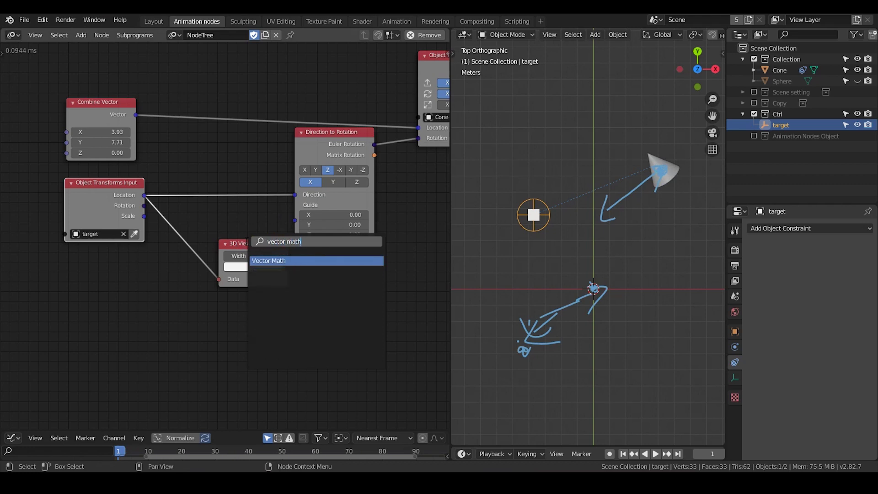
pyautogui.press('Return')
pyautogui.click(334, 205)
pyautogui.click(356, 243)
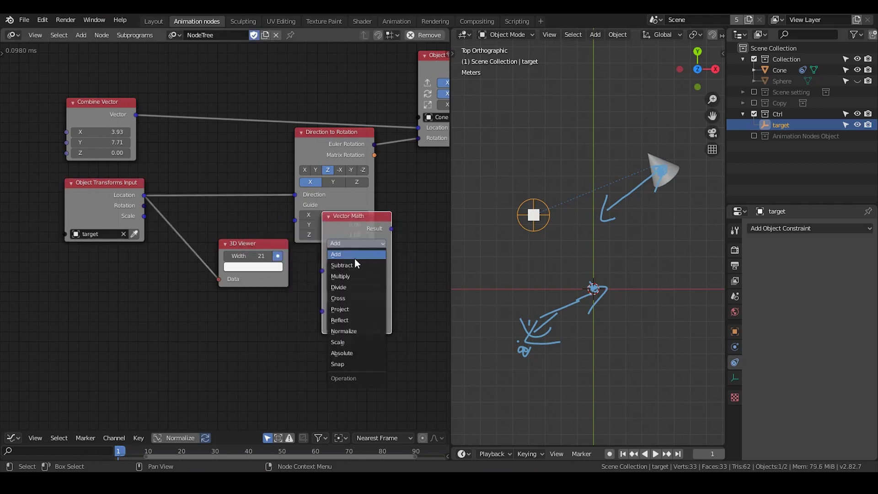
pyautogui.click(355, 266)
pyautogui.moveTo(352, 240); pyautogui.dragTo(353, 225)
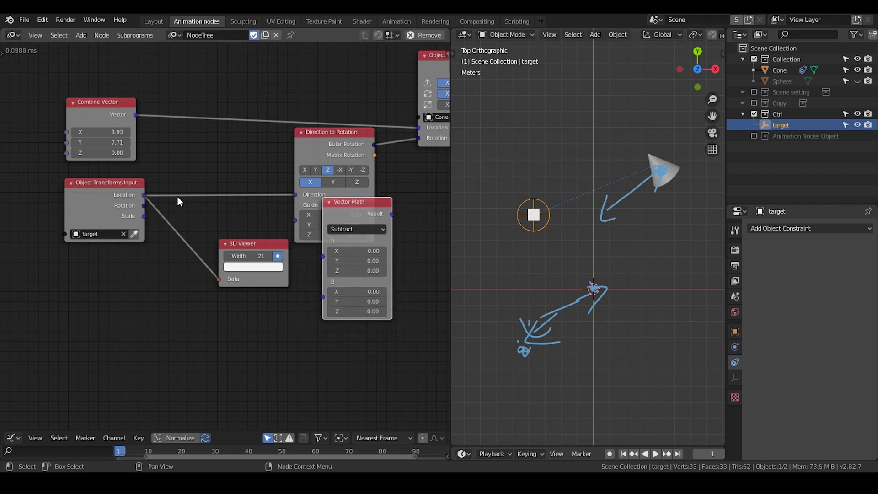
# - Subtract the Combine Vector (B) from the target's Location (A) in Vector Math and connect the result to Direction to Rotation's Direction input
pyautogui.moveTo(146, 197); pyautogui.dragTo(323, 257)
pyautogui.moveTo(136, 114); pyautogui.dragTo(323, 252)
pyautogui.moveTo(371, 210); pyautogui.dragTo(298, 195)
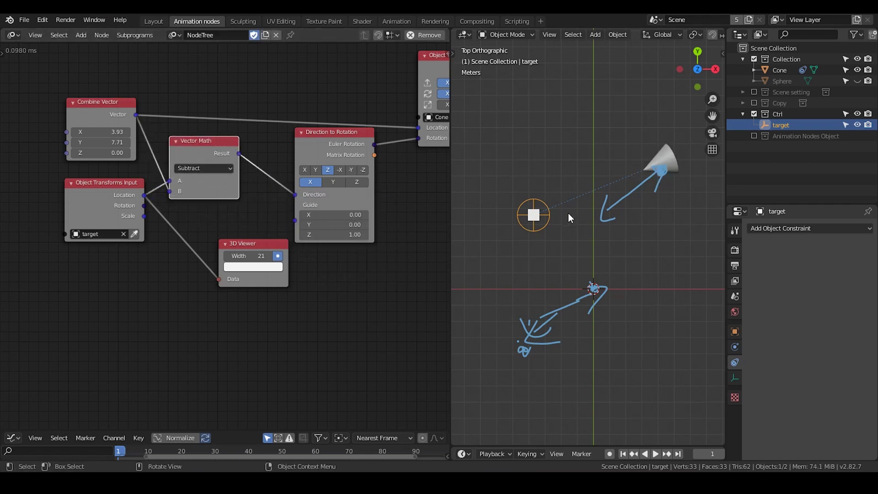
# - Move the target about 0.65 m along Y and slide it along X to test whether the cone aims at it
pyautogui.press('g')
pyautogui.press('y')
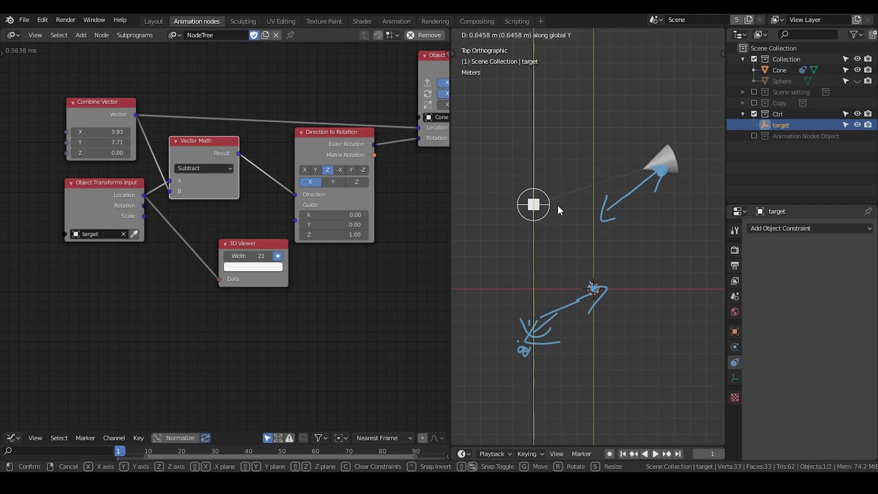
pyautogui.click(558, 206)
pyautogui.press('g')
pyautogui.press('x')
pyautogui.click(606, 231)
# - Erase the remaining arrow annotations and shift the target along X to test the cone's aim again
pyautogui.press('d')
pyautogui.moveTo(668, 156); pyautogui.dragTo(668, 155, button='right')
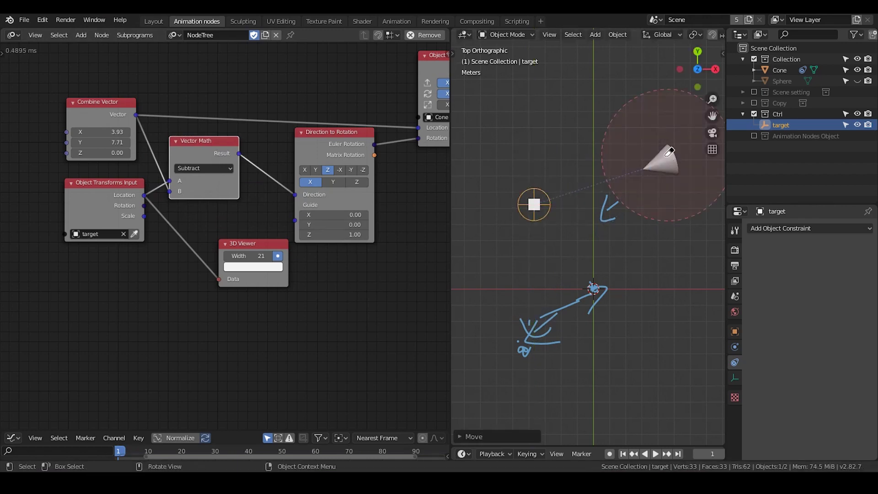
pyautogui.press('g')
pyautogui.press('x')
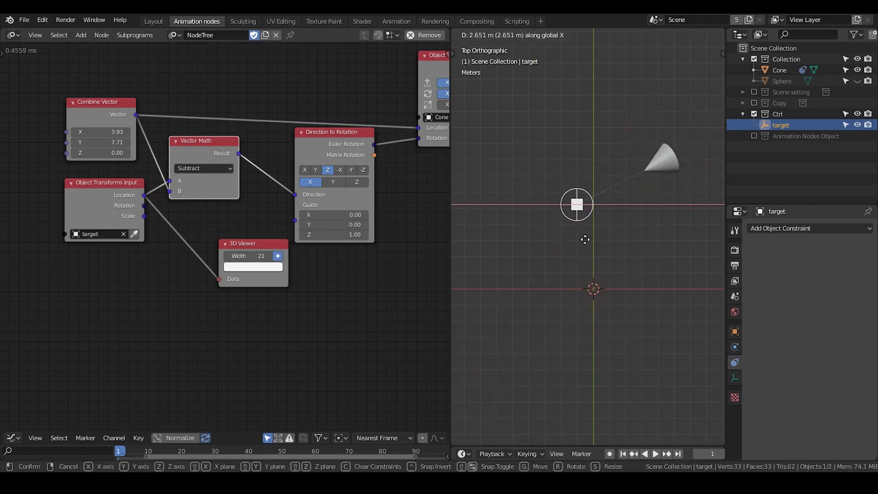
pyautogui.click(566, 241)
pyautogui.press('g')
pyautogui.press('x')
pyautogui.press('Escape')
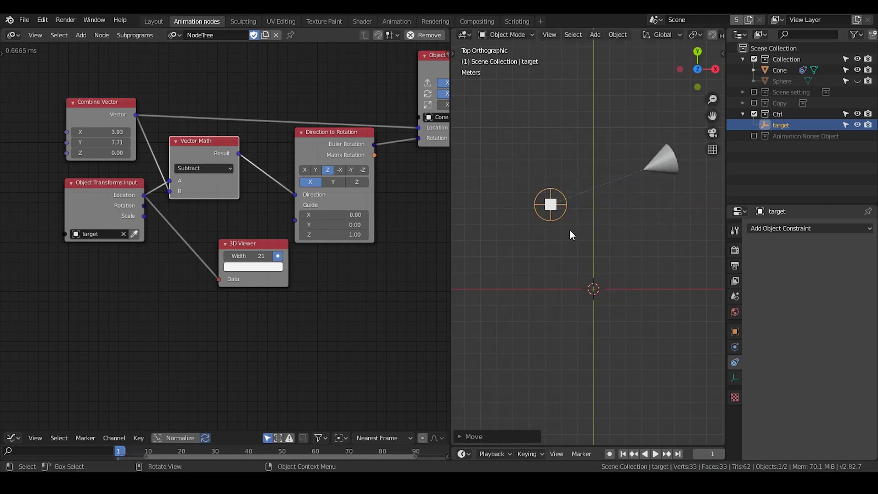
# - Connect the Vector Math result to the 3D Viewer and slide the target along X to test the subtracted direction
pyautogui.moveTo(238, 155); pyautogui.dragTo(220, 278)
pyautogui.moveTo(270, 246); pyautogui.dragTo(335, 261)
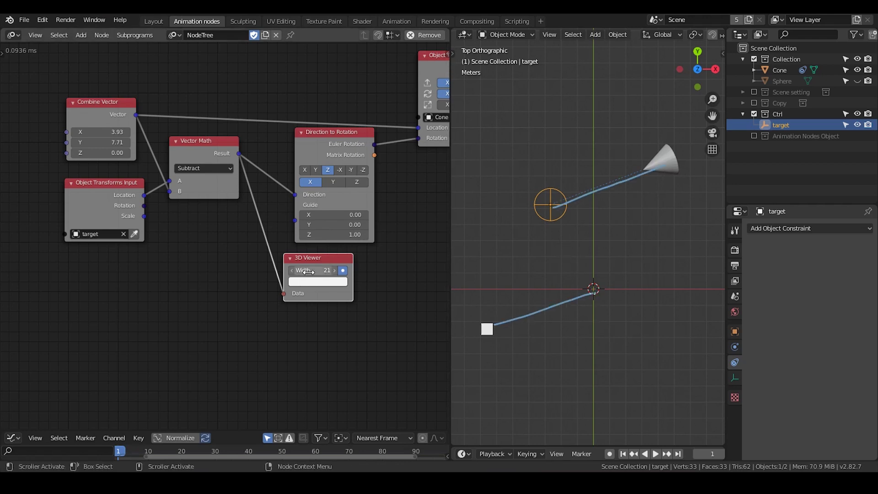
pyautogui.press('g')
pyautogui.press('x')
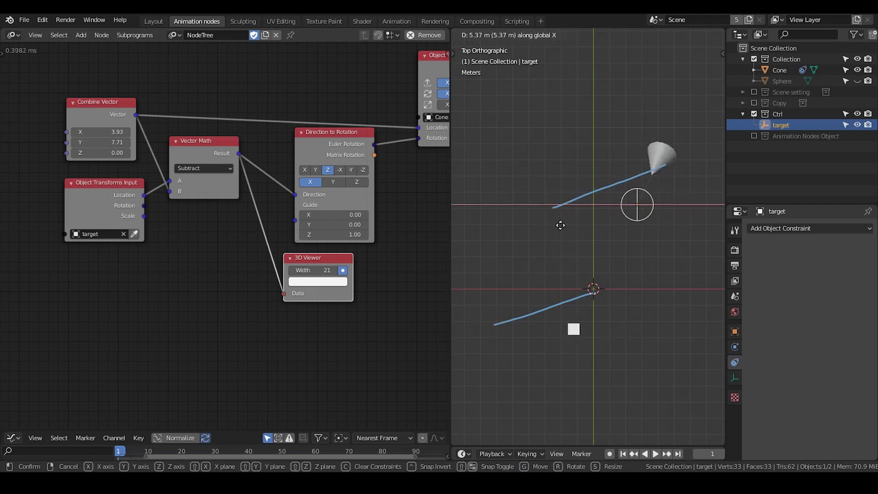
pyautogui.click(541, 232)
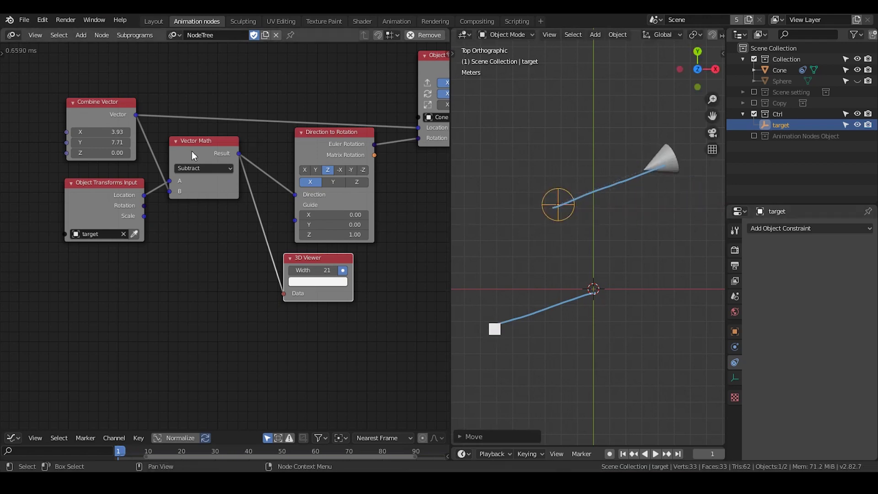
# - Add a Group Input node in the empty space below the target's Object Transforms Input node
pyautogui.hotkey('ctrl', 'a')
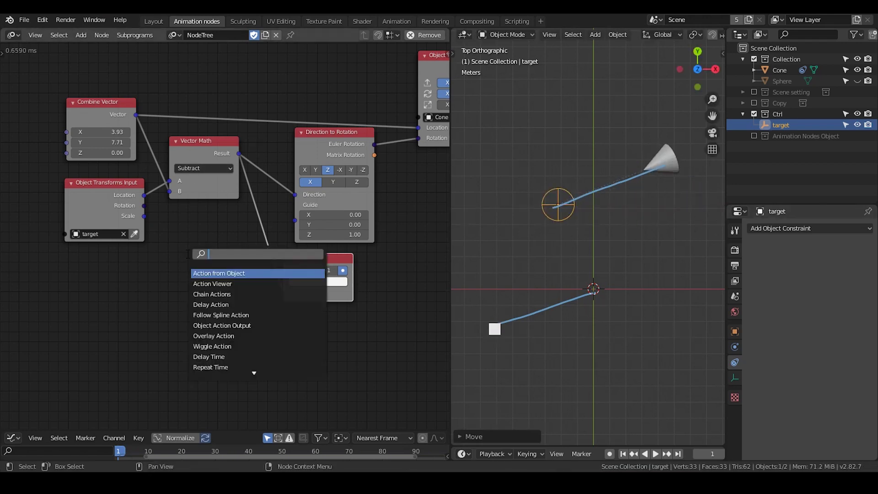
pyautogui.write('group')
pyautogui.press('Down')
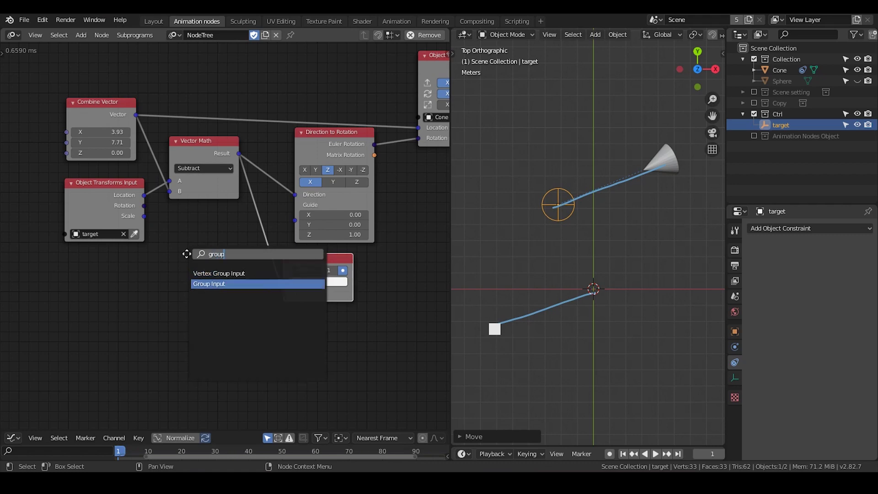
pyautogui.press('Return')
pyautogui.click(107, 300)
pyautogui.moveTo(151, 257); pyautogui.dragTo(161, 205, button='middle')
pyautogui.moveTo(177, 240); pyautogui.dragTo(149, 259)
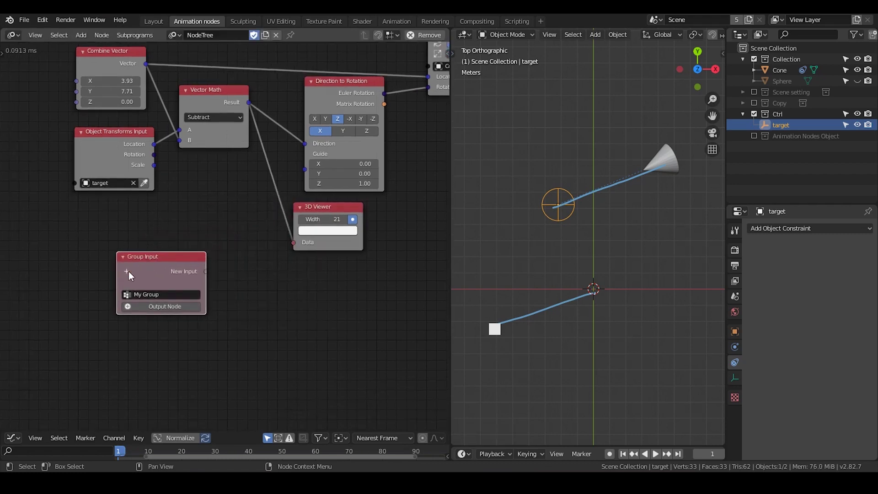
# - Add a Vector input to the Group Input node
pyautogui.click(128, 272)
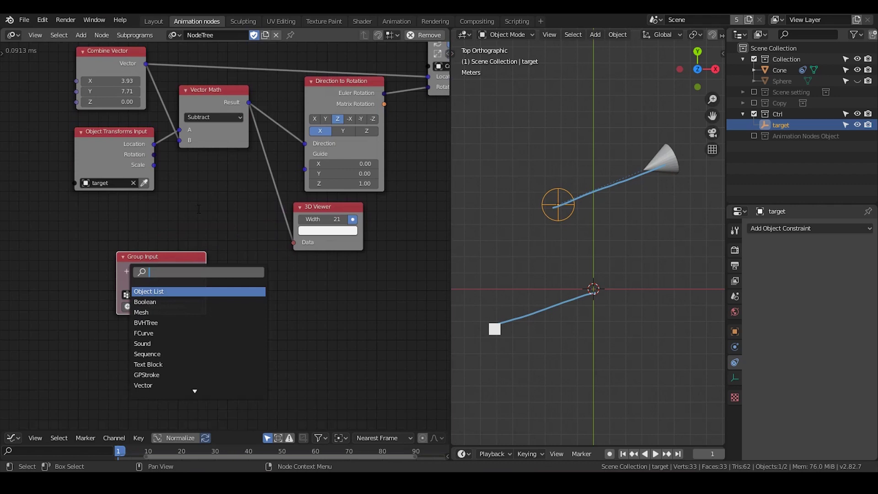
pyautogui.write('vector')
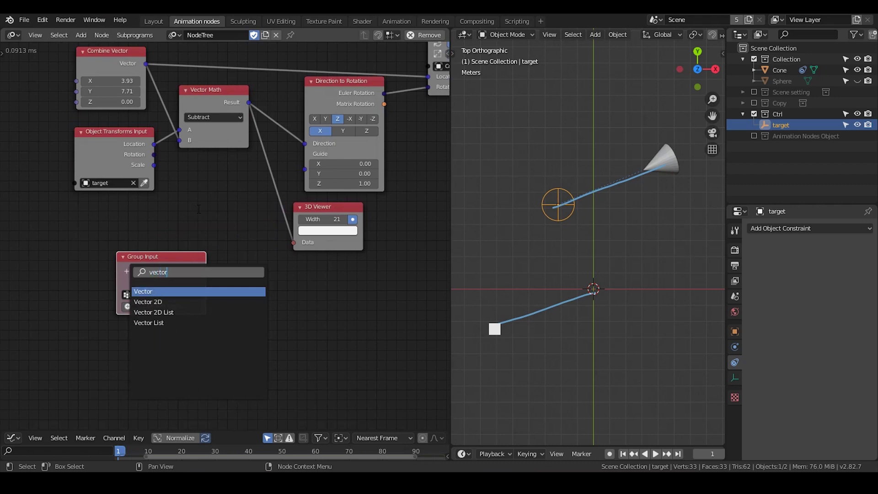
pyautogui.press('Down')
pyautogui.press('Down')
pyautogui.press('Down')
pyautogui.press('Up')
pyautogui.press('Up')
pyautogui.press('Up')
pyautogui.press('Return')
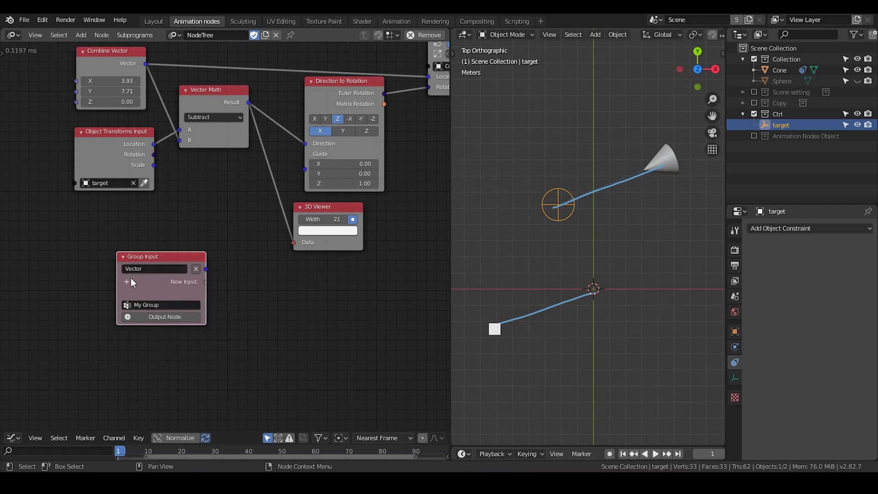
# - Add a Vector List input to the Group Input node and shift the node slightly away from the node chain
pyautogui.click(129, 282)
pyautogui.write('vectopr')
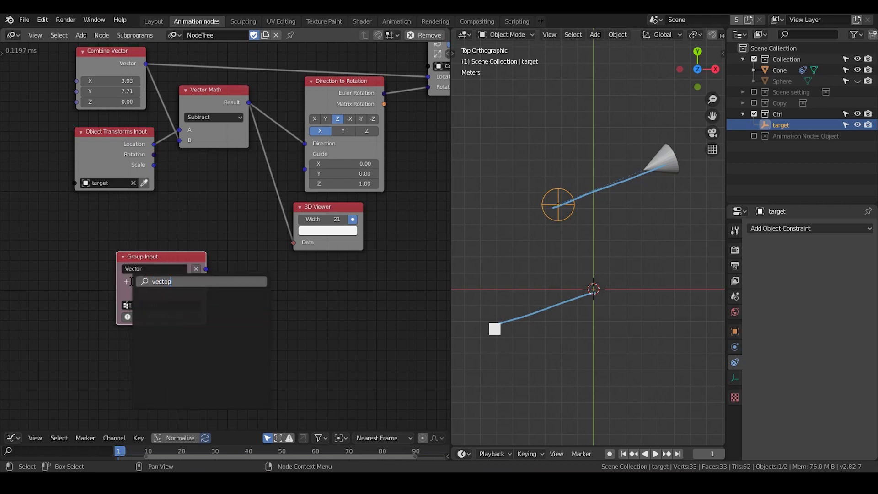
pyautogui.press('BackSpace')
pyautogui.write('r')
pyautogui.press('Down')
pyautogui.press('Down')
pyautogui.press('Down')
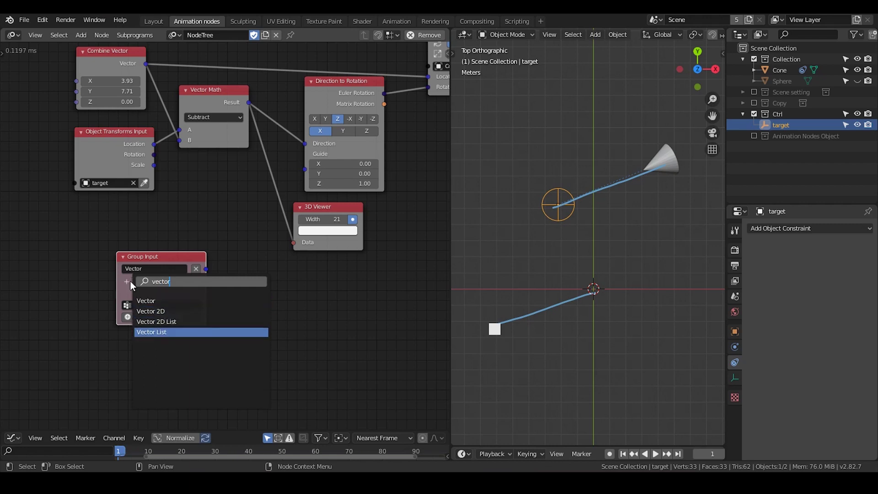
pyautogui.press('Return')
pyautogui.moveTo(169, 260); pyautogui.dragTo(131, 276)
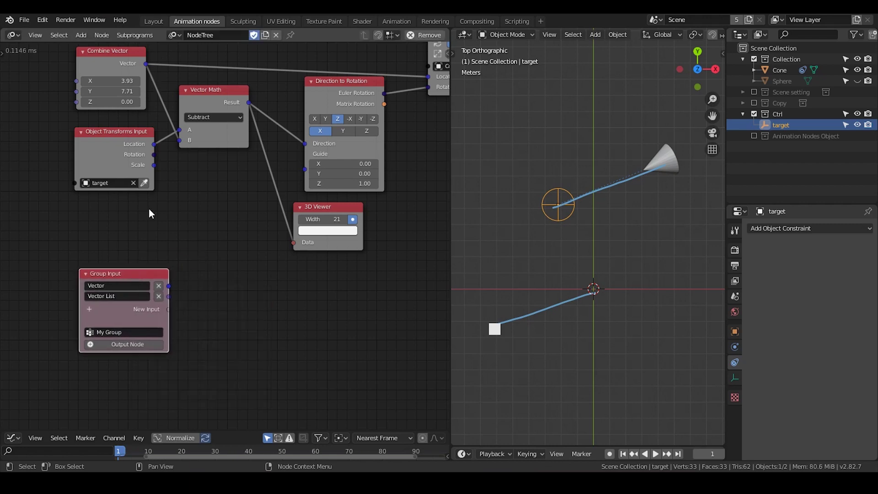
pyautogui.moveTo(202, 261); pyautogui.dragTo(206, 225, button='middle')
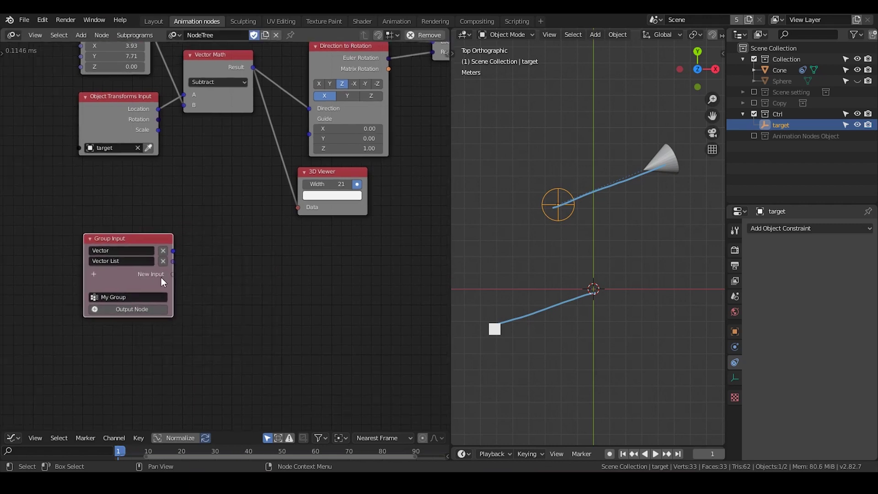
pyautogui.click(93, 274)
pyautogui.write('objec')
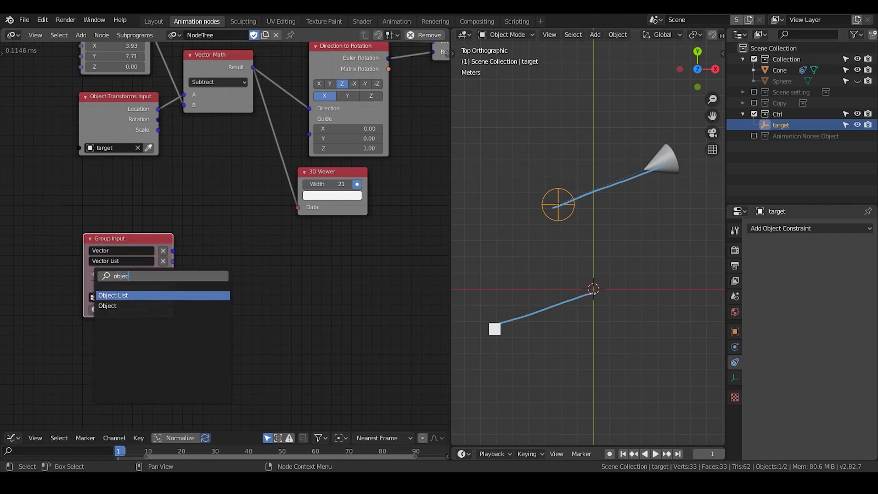
pyautogui.press('Escape')
# - Duplicate the Object Transforms Input, Vector Math and Direction to Rotation nodes and place the copies beside the Group Input
pyautogui.moveTo(157, 193); pyautogui.dragTo(138, 237, button='middle')
pyautogui.click(333, 90)
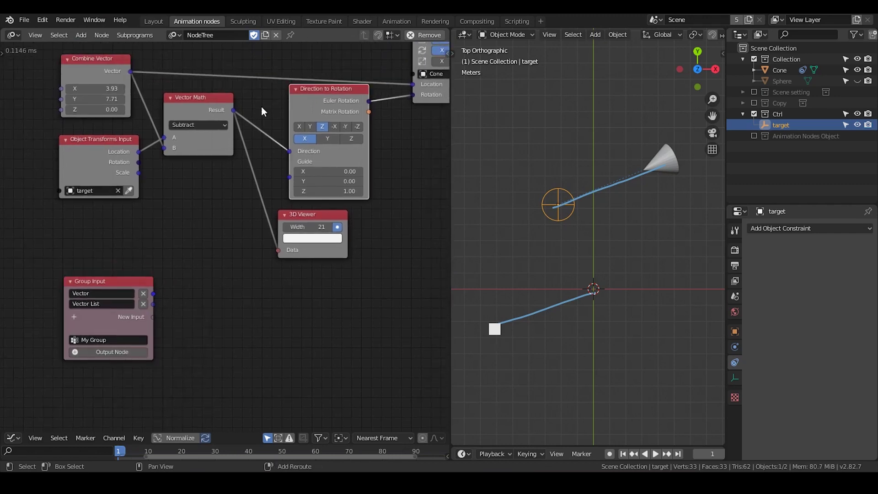
pyautogui.keyDown('shift'); pyautogui.click(204, 111); pyautogui.keyUp('shift')
pyautogui.keyDown('shift'); pyautogui.click(110, 153); pyautogui.keyUp('shift')
pyautogui.hotkey('shift', 'd')
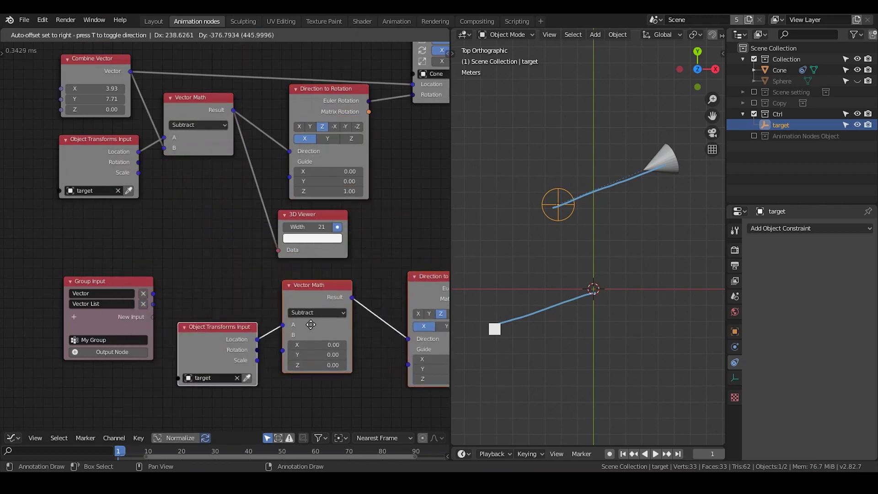
pyautogui.click(317, 312)
pyautogui.moveTo(276, 298); pyautogui.dragTo(240, 252, button='middle')
# - Link the duplicated Object Transforms Input's Object socket to the Group Input's New Input to create an Object input
pyautogui.moveTo(97, 247); pyautogui.dragTo(85, 270)
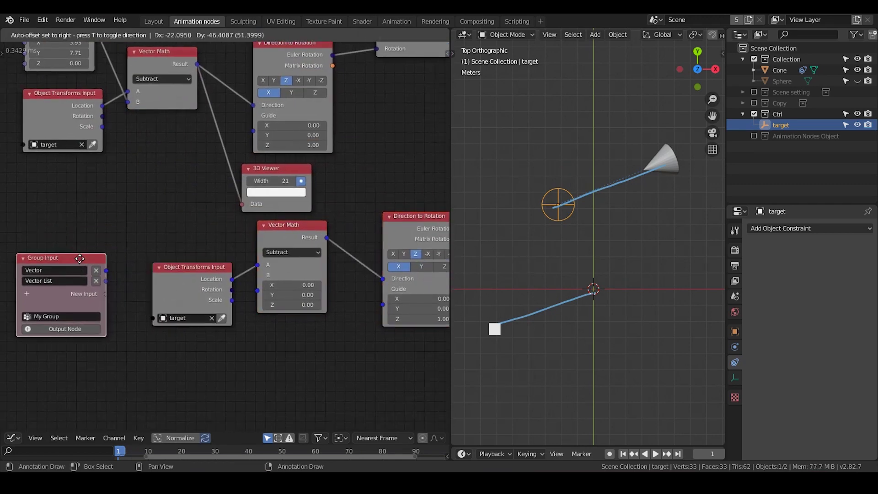
pyautogui.moveTo(152, 318); pyautogui.dragTo(95, 298)
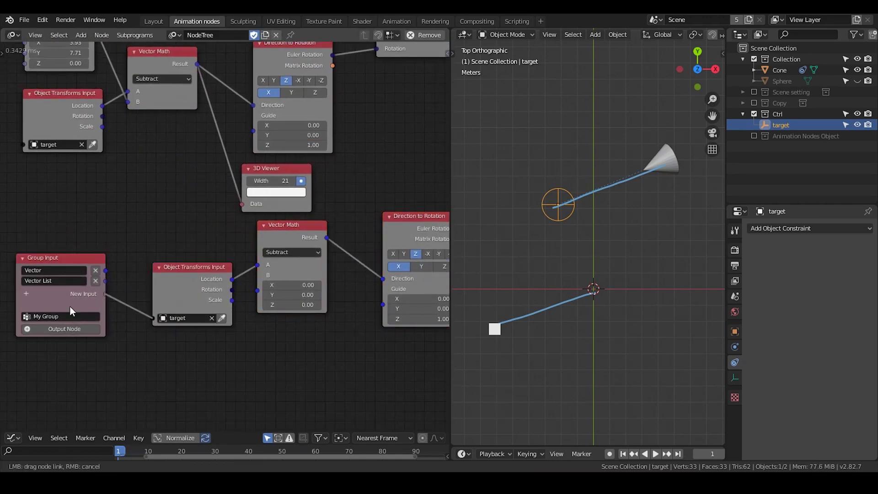
pyautogui.moveTo(78, 269); pyautogui.dragTo(84, 265)
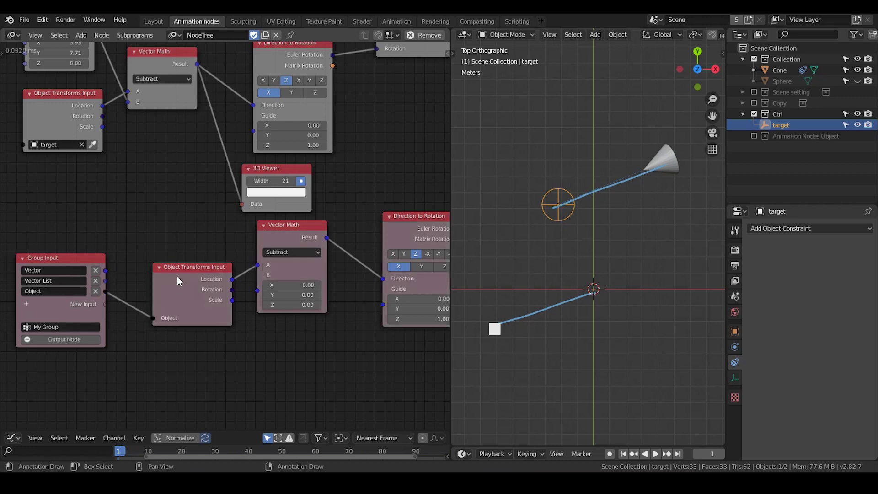
# - Connect the Group Input's Vector to B of the duplicated Vector Math and tidy the spacing of the group's nodes
pyautogui.moveTo(177, 276); pyautogui.dragTo(163, 292)
pyautogui.moveTo(299, 242); pyautogui.dragTo(299, 257)
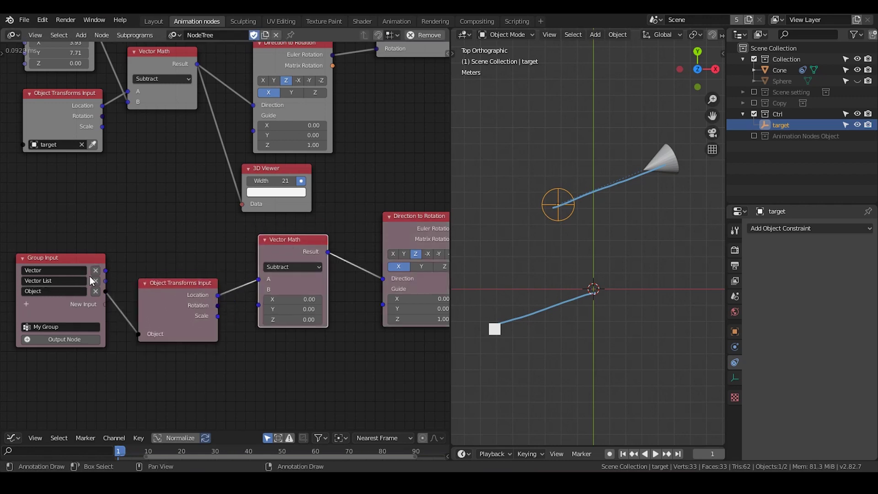
pyautogui.moveTo(108, 273); pyautogui.dragTo(256, 299)
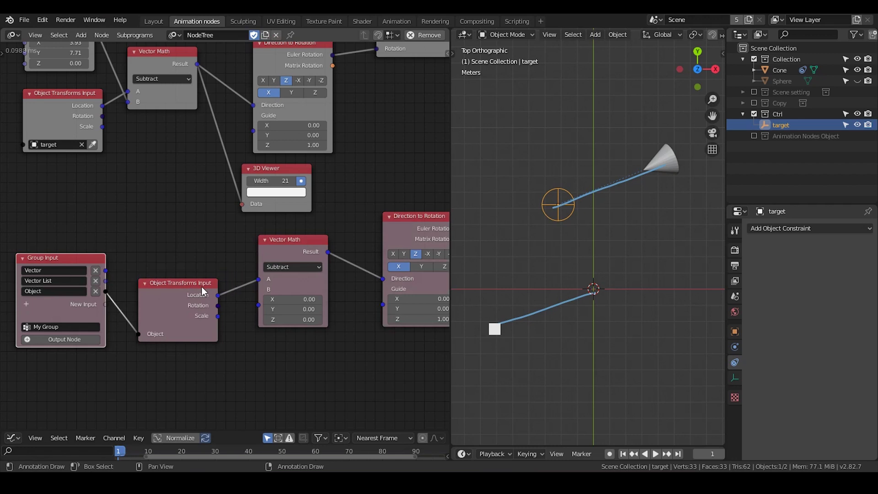
pyautogui.moveTo(107, 270); pyautogui.dragTo(254, 306)
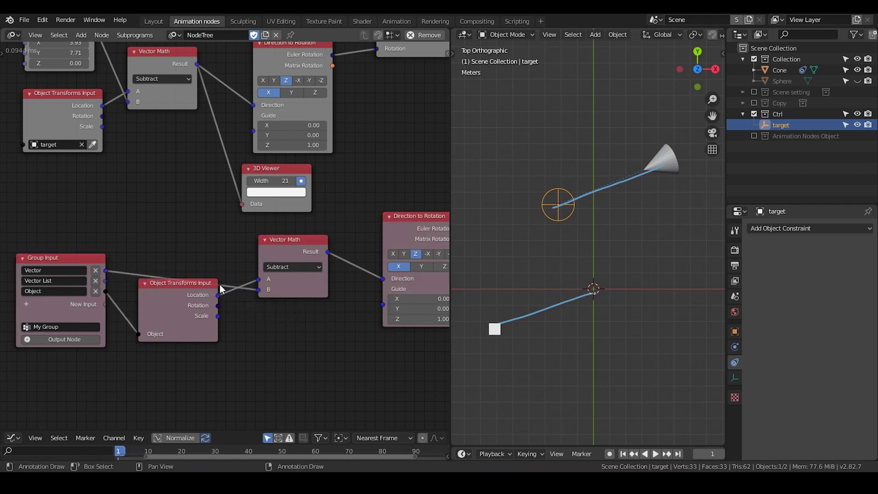
pyautogui.moveTo(164, 293); pyautogui.dragTo(164, 286)
# - Duplicate the group's Vector Math and Direction to Rotation nodes and place the copies below the originals
pyautogui.moveTo(330, 258); pyautogui.dragTo(291, 241, button='middle')
pyautogui.moveTo(384, 210); pyautogui.dragTo(355, 214)
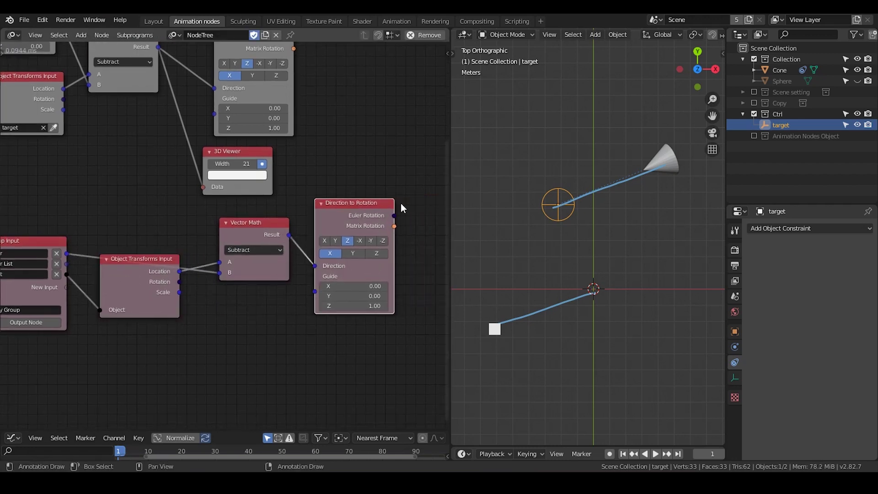
pyautogui.moveTo(410, 200); pyautogui.dragTo(231, 281)
pyautogui.hotkey('shift', 'd')
pyautogui.click(227, 365)
pyautogui.moveTo(194, 336); pyautogui.dragTo(238, 287, button='middle')
pyautogui.scroll(1, 237, 287)
# - Connect the Group Input's Vector List to B and the object's Location to A of the lower Vector Math node
pyautogui.moveTo(97, 210); pyautogui.dragTo(264, 360)
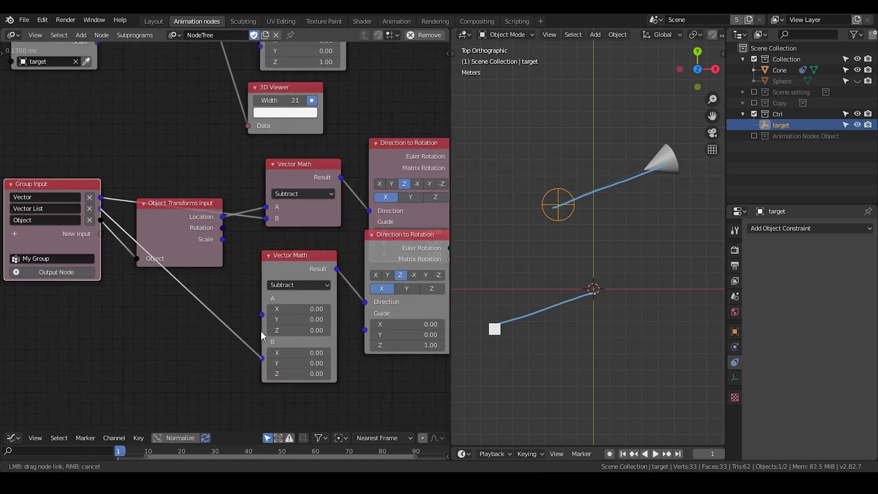
pyautogui.moveTo(228, 236); pyautogui.dragTo(264, 312)
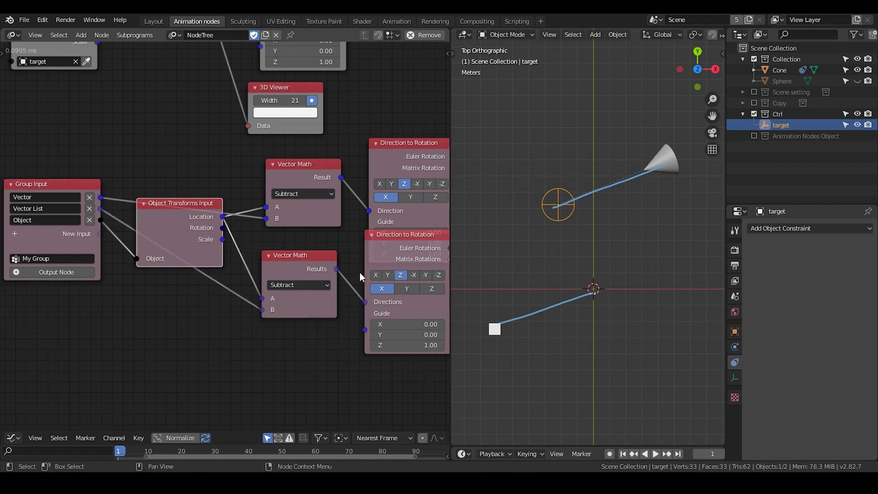
pyautogui.scroll(-1, 359, 279)
pyautogui.moveTo(358, 284); pyautogui.dragTo(341, 285, button='middle')
pyautogui.moveTo(351, 163); pyautogui.dragTo(347, 154)
# - Create the Group Output node and connect Euler Rotation and Euler Rotations from the two Direction to Rotation nodes to it
pyautogui.click(48, 254)
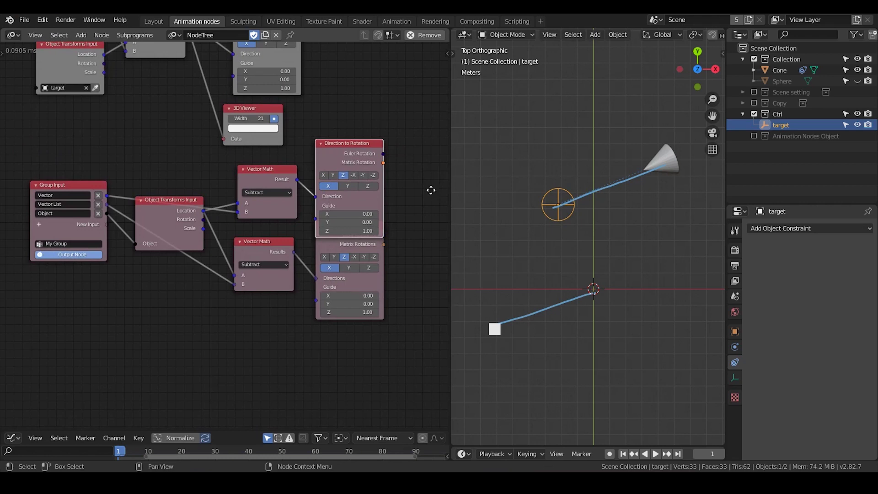
pyautogui.click(413, 163)
pyautogui.moveTo(387, 156); pyautogui.dragTo(288, 134, button='middle')
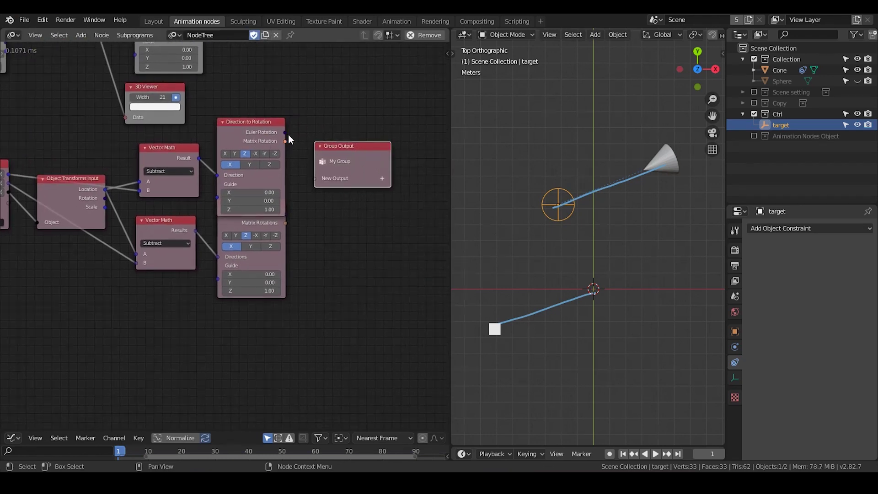
pyautogui.moveTo(289, 135); pyautogui.dragTo(298, 148)
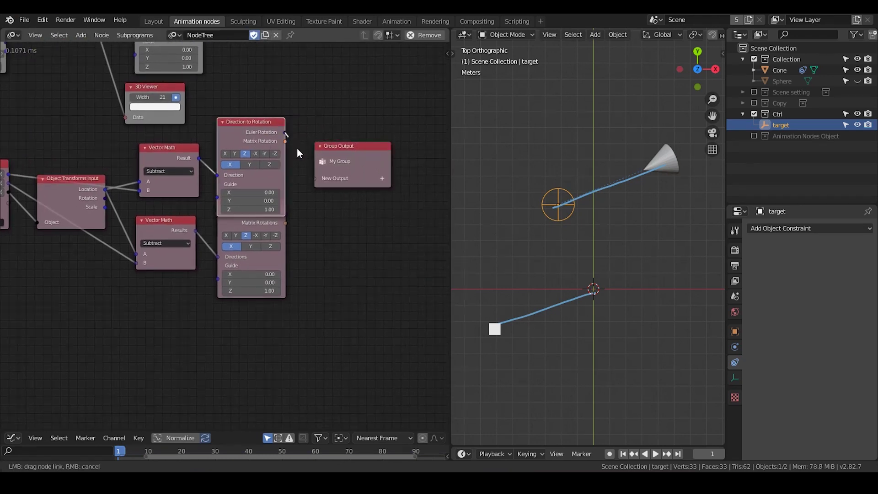
pyautogui.moveTo(264, 229); pyautogui.dragTo(317, 186)
pyautogui.click(262, 223)
# - Rename the group as Direction to Track
pyautogui.moveTo(78, 219); pyautogui.dragTo(300, 218, button='middle')
pyautogui.scroll(2, 301, 218)
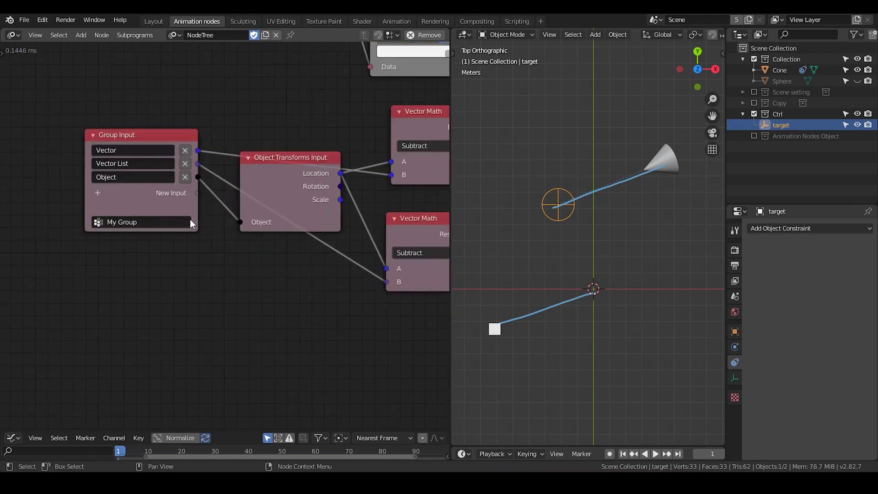
pyautogui.click(172, 221)
pyautogui.write('Track to')
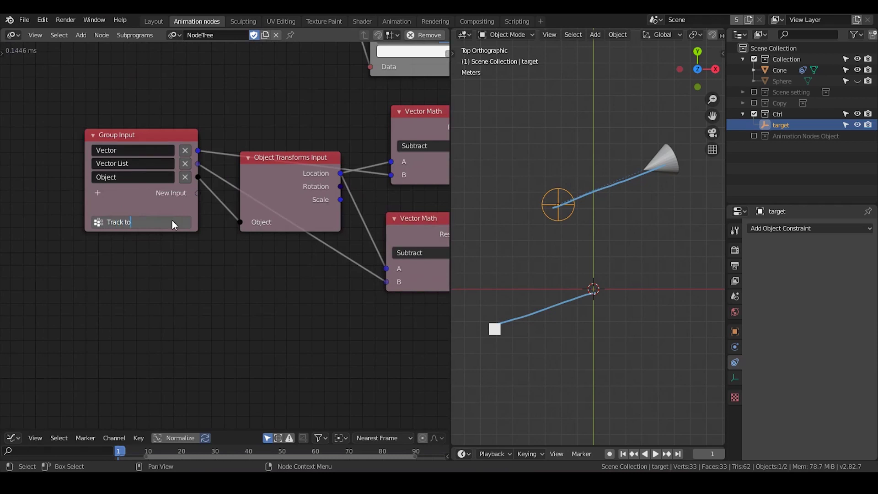
pyautogui.press('Return')
pyautogui.click(172, 221)
pyautogui.write('Direction to')
pyautogui.press('Return')
# - Add the Direction to Track subprogram as a node below the original Vector Math node
pyautogui.moveTo(219, 138); pyautogui.dragTo(196, 219, button='middle')
pyautogui.hotkey('ctrl', 'a')
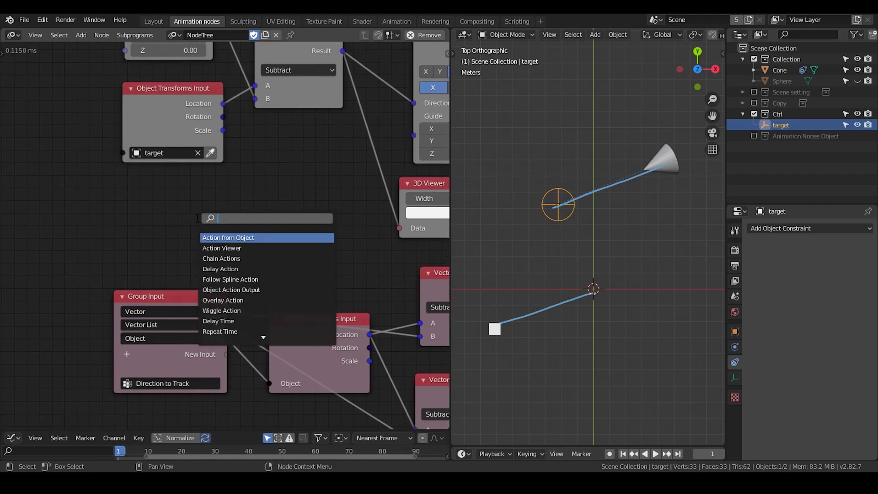
pyautogui.write('direction to')
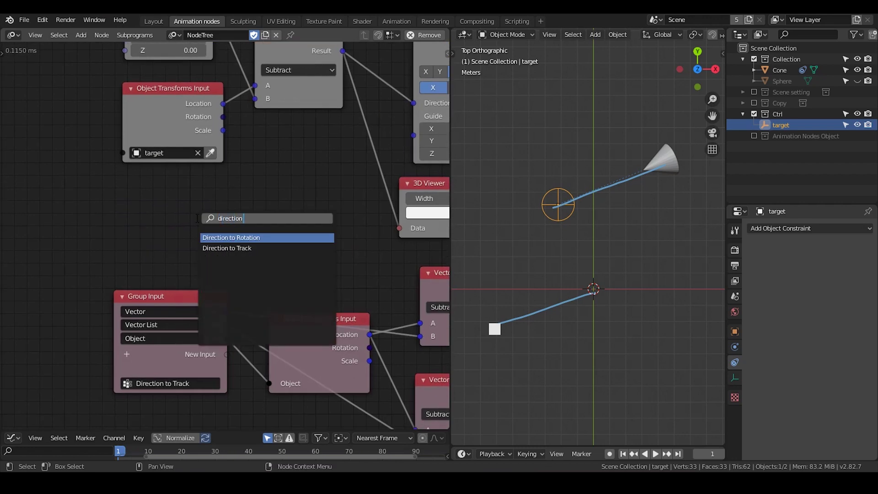
pyautogui.click(254, 248)
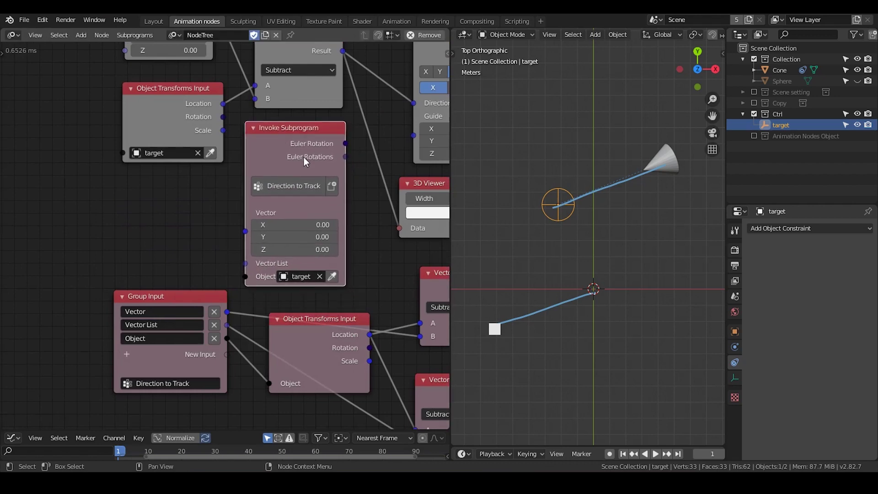
# - Connect Combine Vector to the subprogram's Vector input and move Combine Vector and the original Object Transforms Input aside
pyautogui.scroll(-1, 305, 159)
pyautogui.moveTo(333, 179); pyautogui.dragTo(243, 219, button='middle')
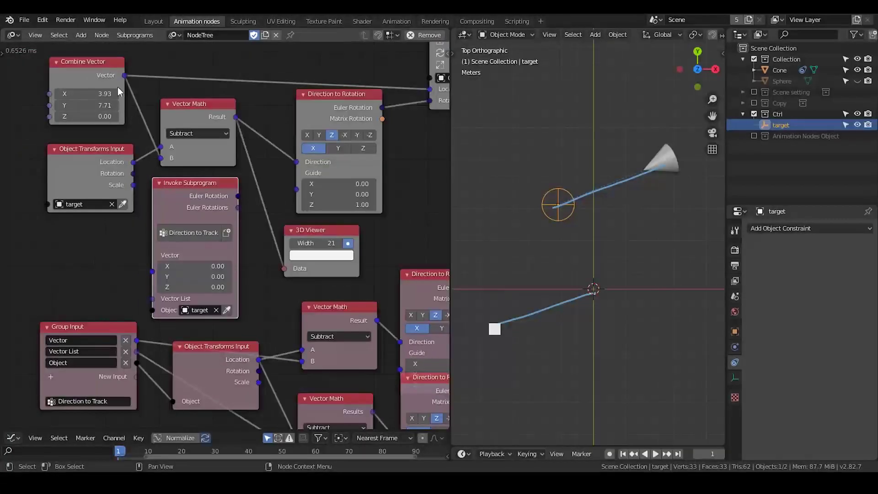
pyautogui.moveTo(124, 75); pyautogui.dragTo(151, 270)
pyautogui.moveTo(82, 179); pyautogui.dragTo(30, 198)
pyautogui.moveTo(99, 75); pyautogui.dragTo(40, 80)
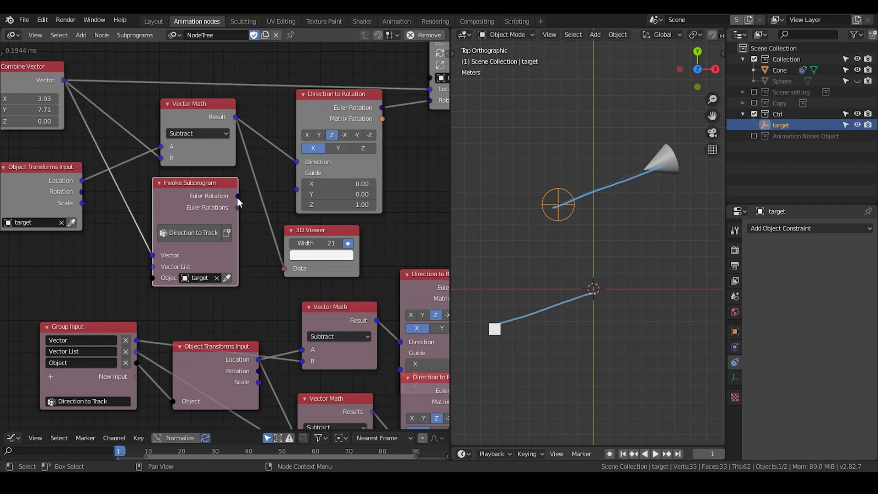
pyautogui.moveTo(237, 197); pyautogui.dragTo(294, 164)
pyautogui.click(283, 155)
pyautogui.press('x')
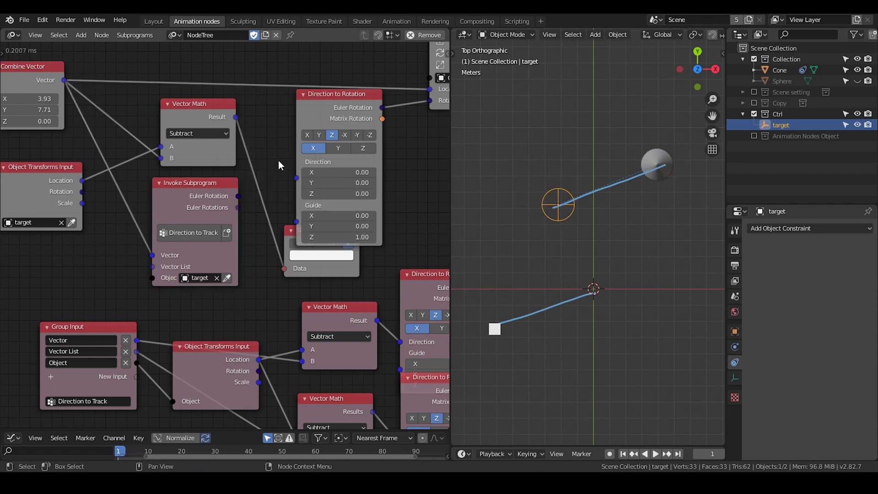
# - Connect the subprogram's Euler Rotation to the cone output's Rotation and delete the original Vector Math and Direction to Rotation nodes
pyautogui.moveTo(237, 195); pyautogui.dragTo(427, 100)
pyautogui.click(216, 117)
pyautogui.press('x')
pyautogui.click(330, 112)
pyautogui.press('x')
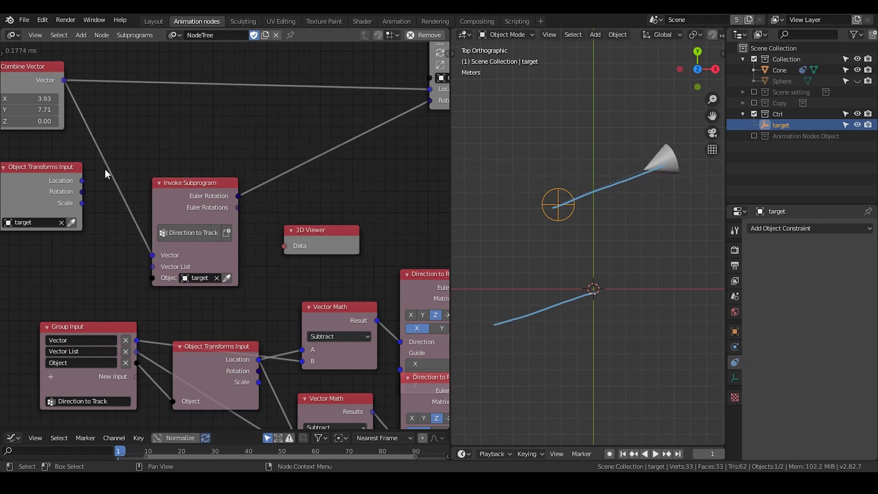
# - Delete the original Object Transforms Input and 3D Viewer nodes and move the Invoke Subprogram node up between the remaining nodes
pyautogui.click(66, 192)
pyautogui.press('x')
pyautogui.click(309, 245)
pyautogui.press('x')
pyautogui.moveTo(197, 198); pyautogui.dragTo(258, 123)
pyautogui.scroll(-2, 339, 199)
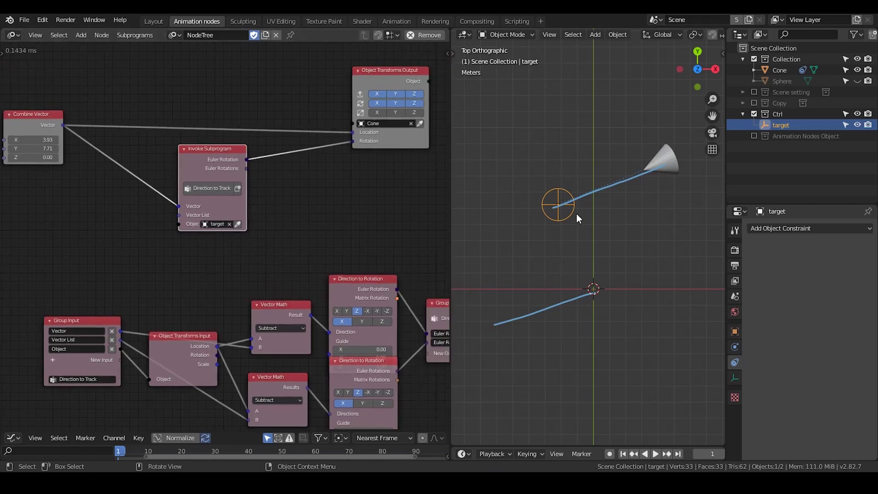
# - Move the target empty along the X and Y axes around the single cone to test its tracking
pyautogui.press('g')
pyautogui.press('x')
pyautogui.click(560, 228)
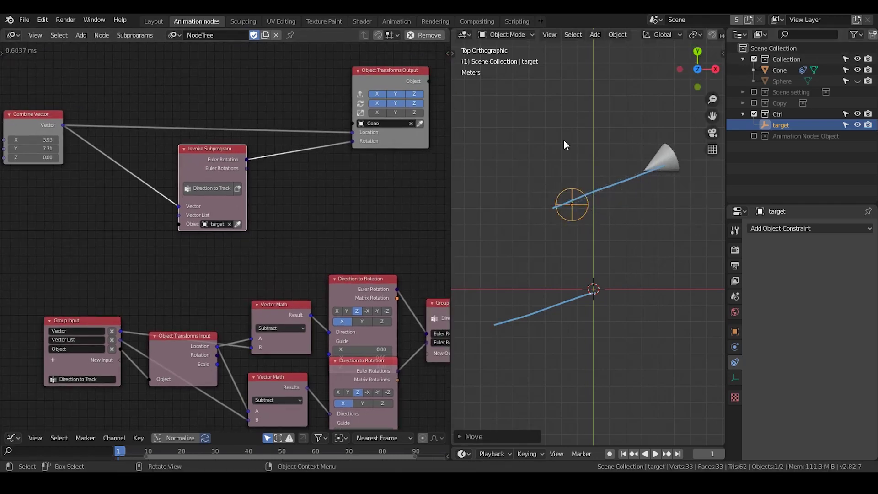
pyautogui.moveTo(637, 299); pyautogui.dragTo(650, 269, button='middle')
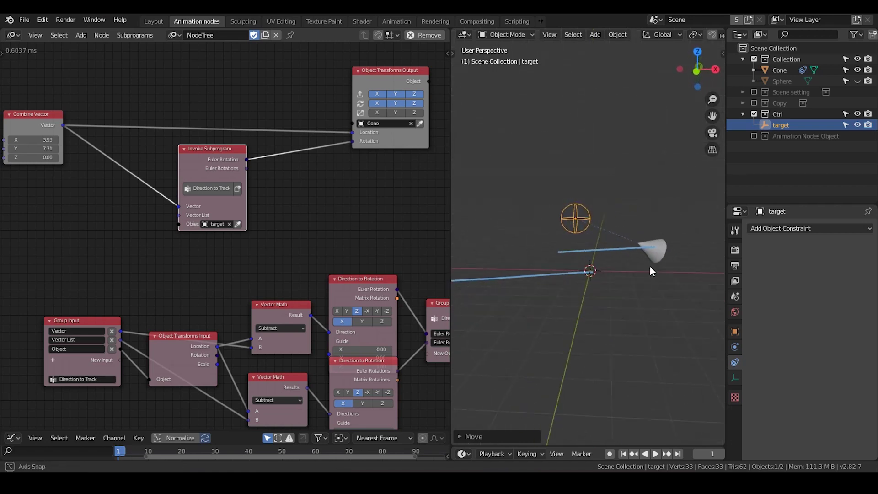
pyautogui.press('g')
pyautogui.press('y')
pyautogui.click(672, 240)
pyautogui.press('g')
pyautogui.press('x')
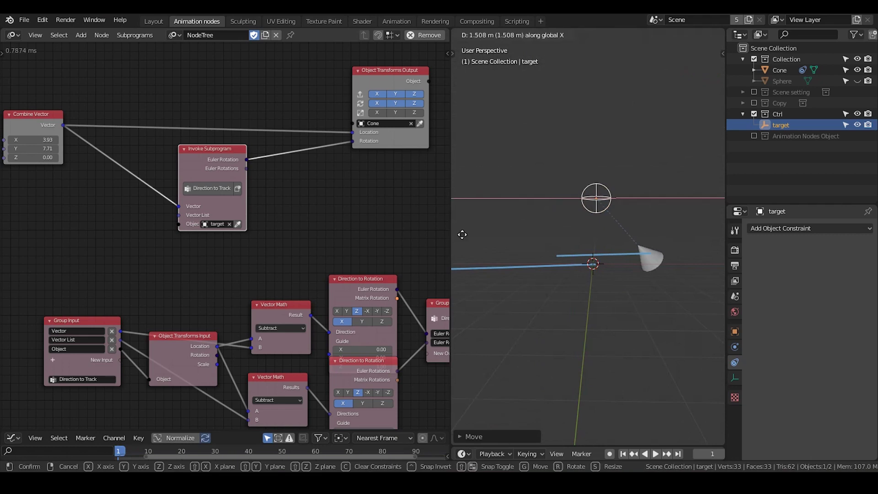
pyautogui.click(487, 234)
pyautogui.moveTo(614, 270); pyautogui.dragTo(535, 255, button='middle')
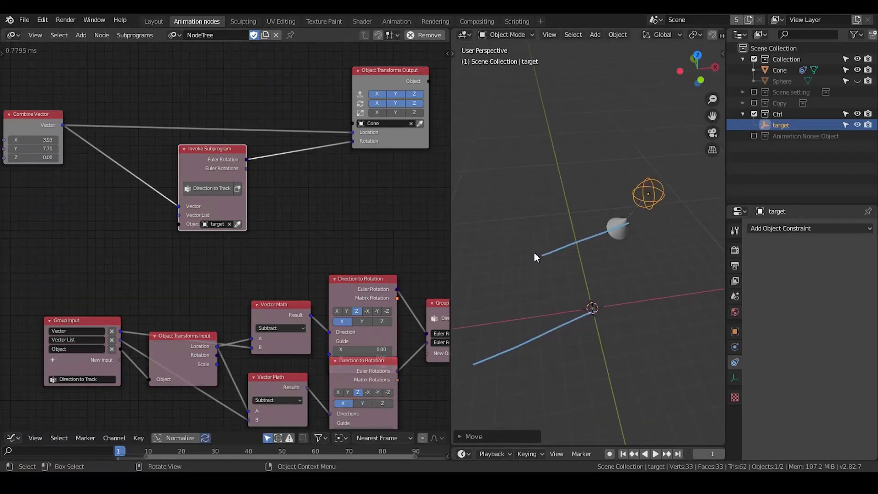
# - Erase the blue annotation lines from the 3D viewport
pyautogui.moveTo(234, 217); pyautogui.dragTo(280, 281, button='middle')
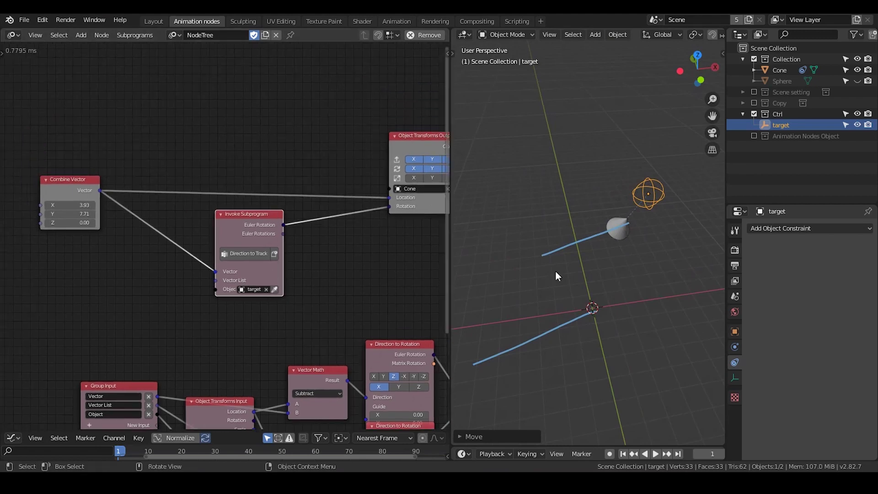
pyautogui.keyDown('shift'); pyautogui.moveTo(611, 275); pyautogui.dragTo(617, 259, button='middle'); pyautogui.keyUp('shift')
pyautogui.press('d')
pyautogui.moveTo(619, 224); pyautogui.dragTo(494, 353, button='right')
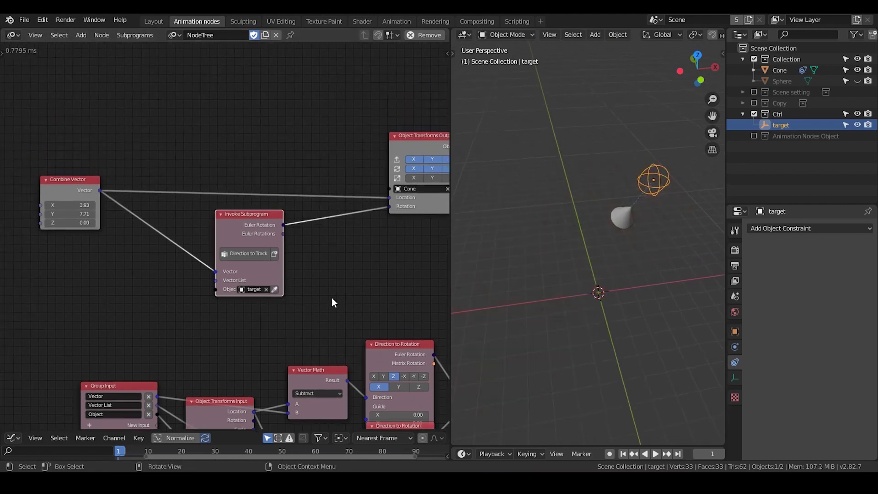
# - Move the Invoke Subprogram node up slightly and add an Object Instancer node to the tree
pyautogui.scroll(2, 312, 304)
pyautogui.moveTo(290, 242); pyautogui.dragTo(294, 225)
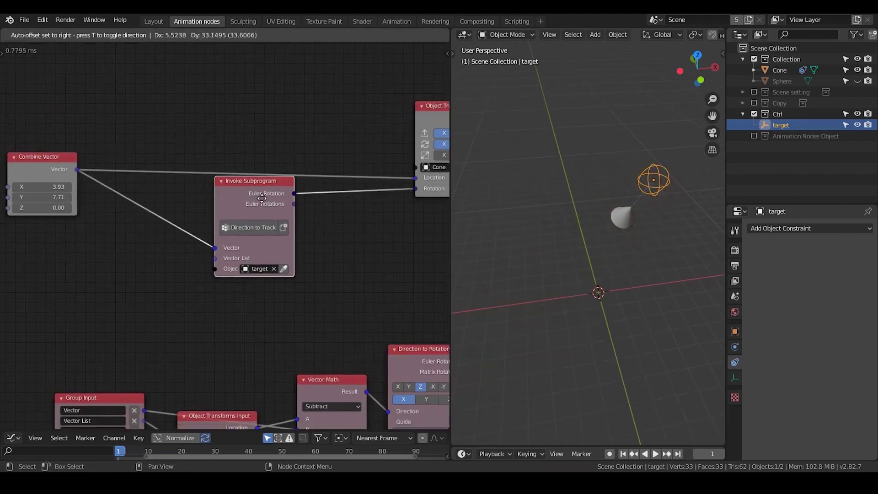
pyautogui.hotkey('ctrl', 'a')
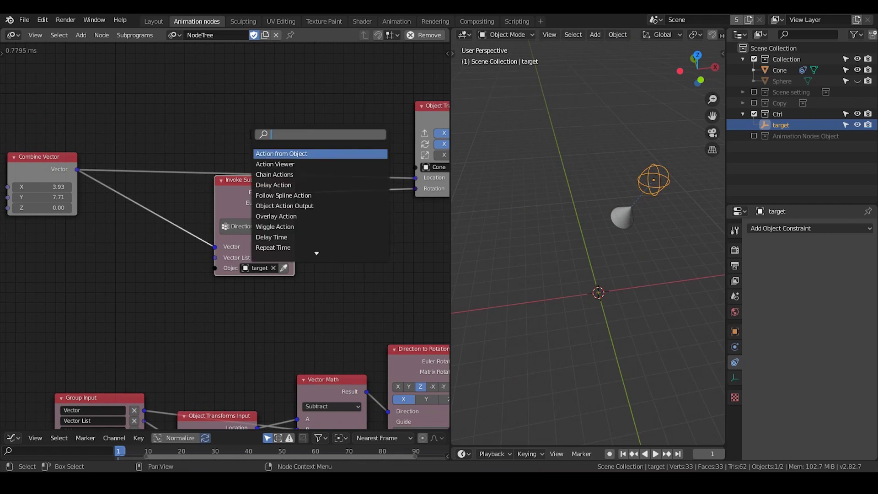
pyautogui.write('object instancer')
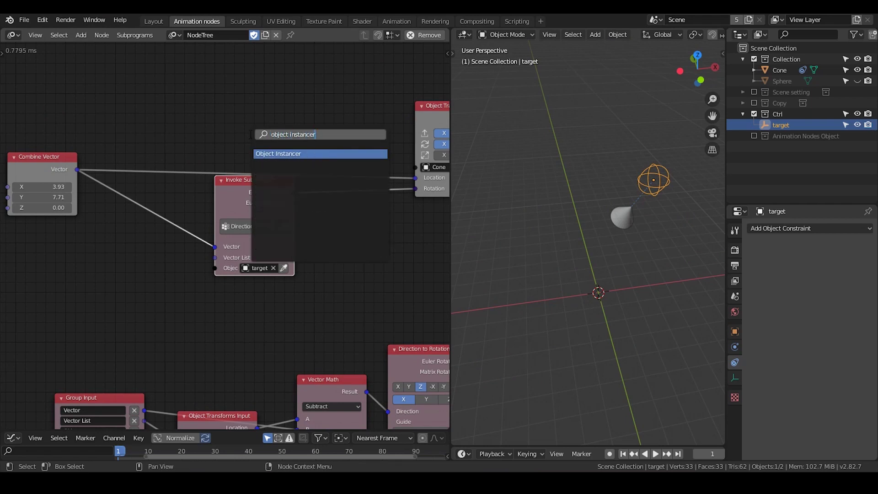
pyautogui.press('Return')
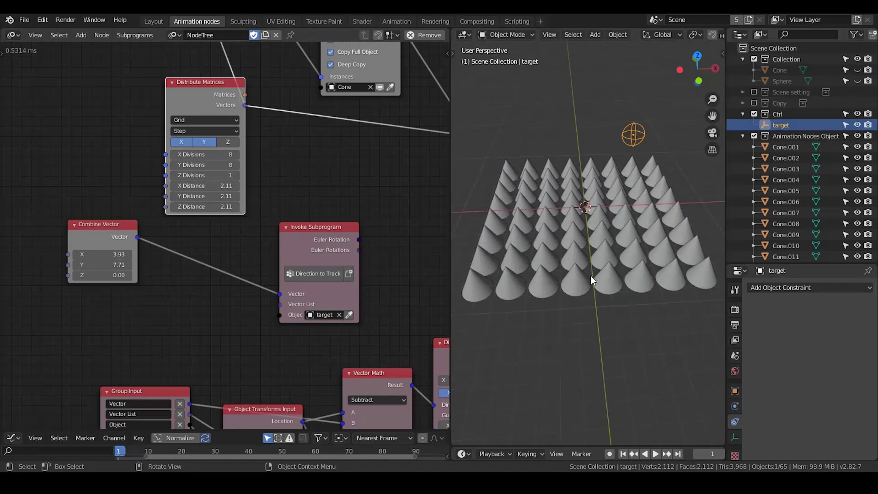
# - Connect the Distribute Matrices Vectors to the subprogram's Vector List and its Euler Rotations to the Object Transforms Output's Rotations
pyautogui.moveTo(591, 281); pyautogui.dragTo(605, 248, button='middle')
pyautogui.moveTo(607, 185); pyautogui.dragTo(594, 149, button='middle')
pyautogui.moveTo(311, 253); pyautogui.dragTo(361, 190)
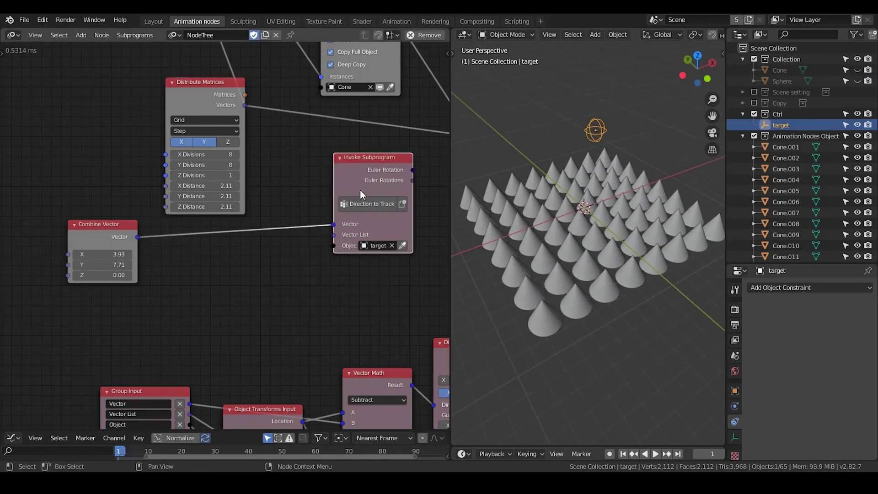
pyautogui.moveTo(328, 193); pyautogui.dragTo(259, 239, button='middle')
pyautogui.moveTo(177, 151); pyautogui.dragTo(193, 290)
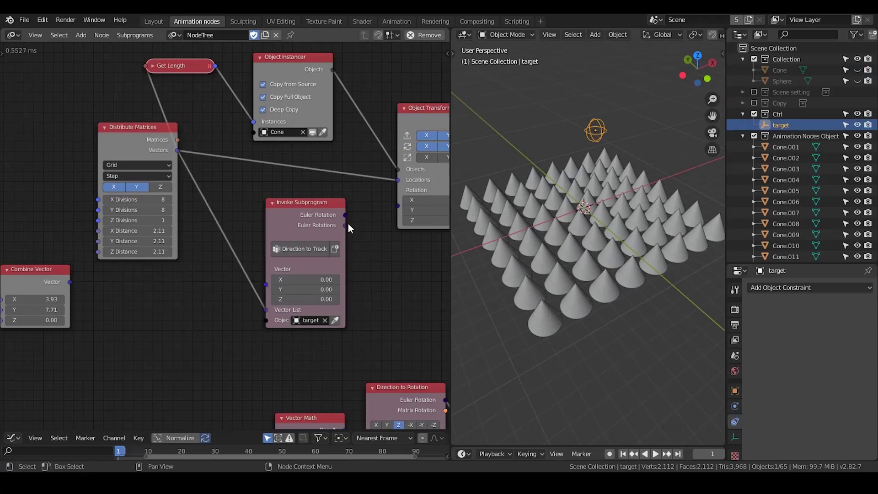
pyautogui.moveTo(346, 225); pyautogui.dragTo(394, 204)
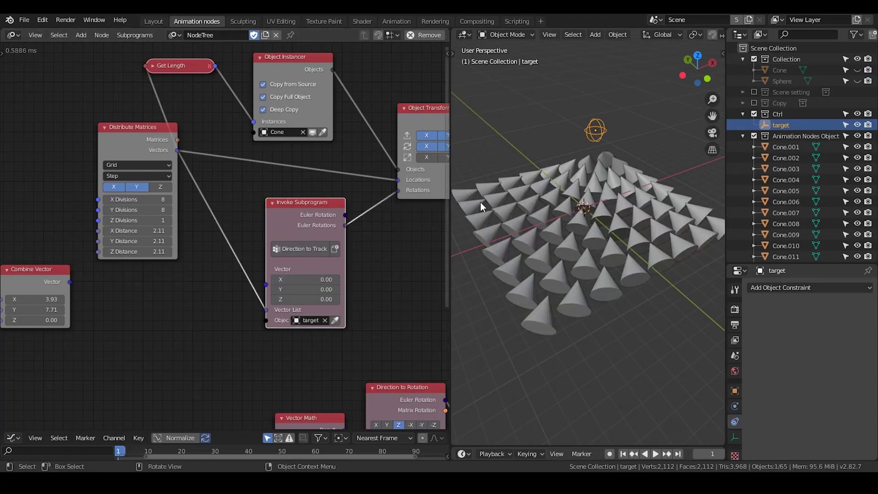
# - Move the target forward along Y, and across to the opposite side of the cone grid in negative X
pyautogui.moveTo(640, 158); pyautogui.dragTo(592, 158, button='middle')
pyautogui.press('g')
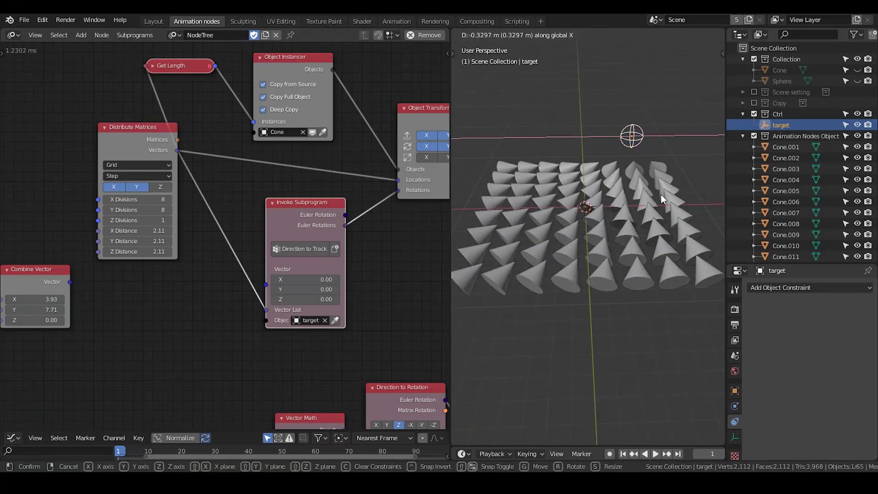
pyautogui.press('y')
pyautogui.click(659, 244)
pyautogui.press('g')
pyautogui.press('x')
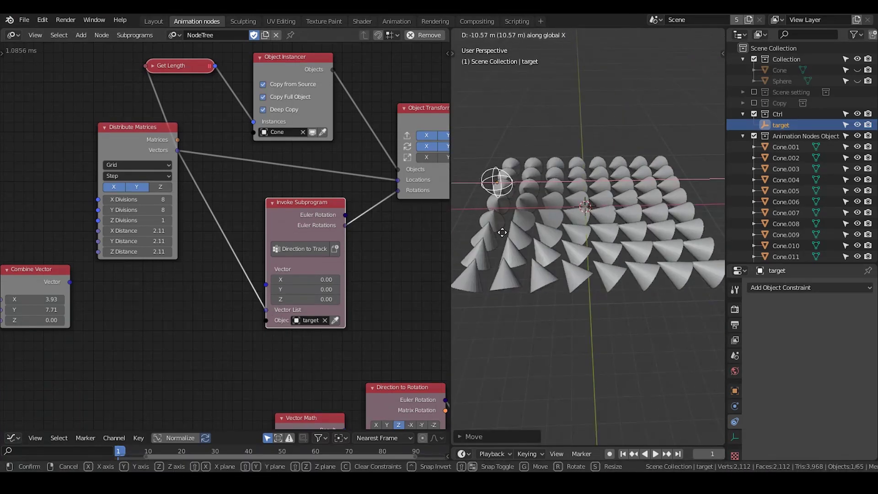
pyautogui.click(530, 234)
# - Move the target behind the cone grid along Y, and about 9 m across it in positive X
pyautogui.press('g')
pyautogui.press('y')
pyautogui.click(529, 180)
pyautogui.press('g')
pyautogui.press('x')
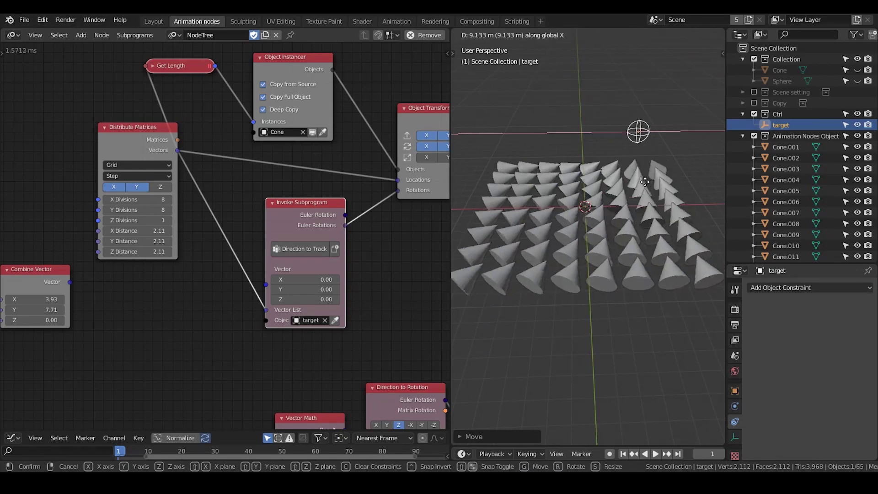
pyautogui.click(655, 180)
# - Bring the target forward along Y and in negative X to hover near the centre of the cone grid
pyautogui.press('g')
pyautogui.press('y')
pyautogui.click(665, 278)
pyautogui.press('g')
pyautogui.press('x')
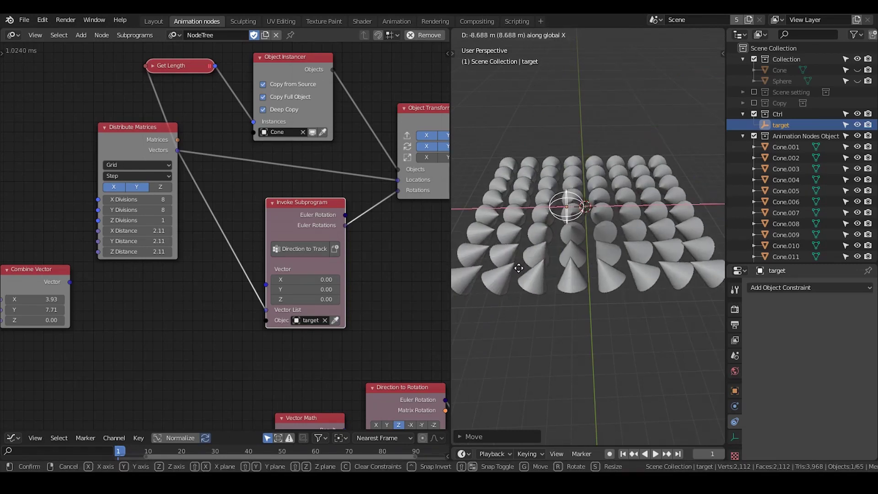
pyautogui.click(523, 276)
# - Move the target along Y to the back of the cone grid and check the cones' aim from a low angle
pyautogui.press('g')
pyautogui.press('y')
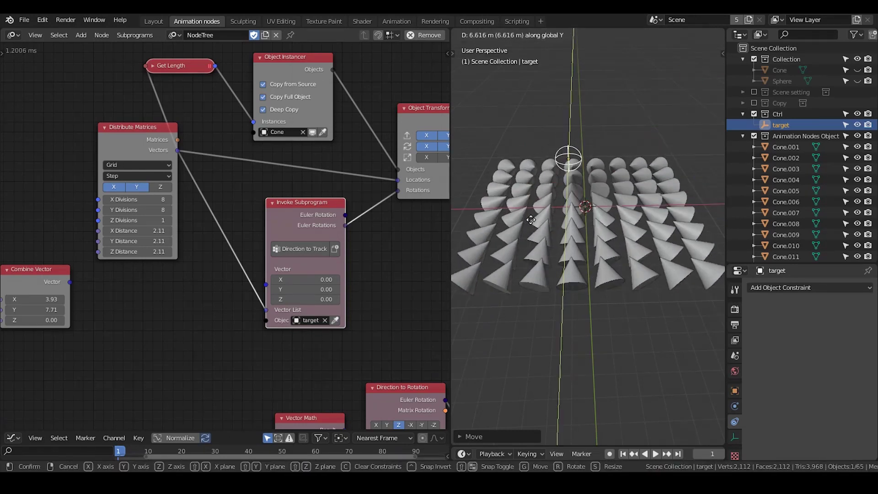
pyautogui.click(534, 225)
pyautogui.press('g')
pyautogui.press('y')
pyautogui.click(571, 201)
pyautogui.moveTo(571, 202); pyautogui.dragTo(622, 307, button='middle')
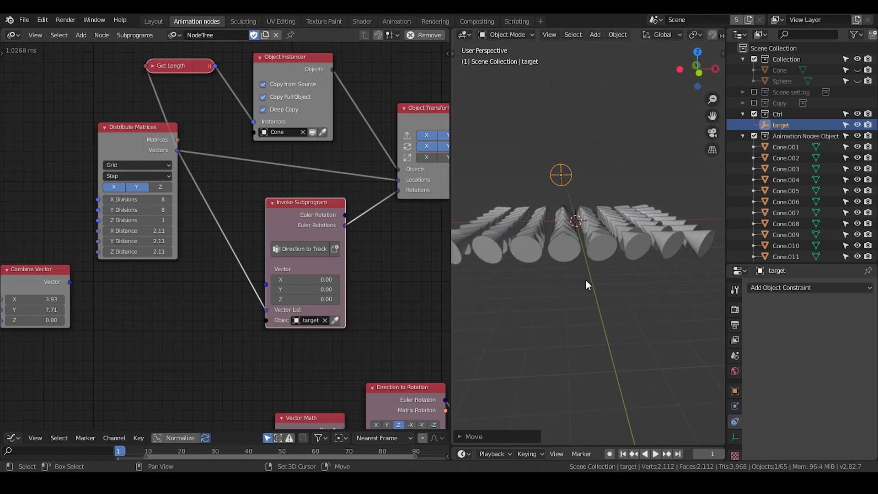
pyautogui.moveTo(586, 281); pyautogui.dragTo(613, 268, button='middle')
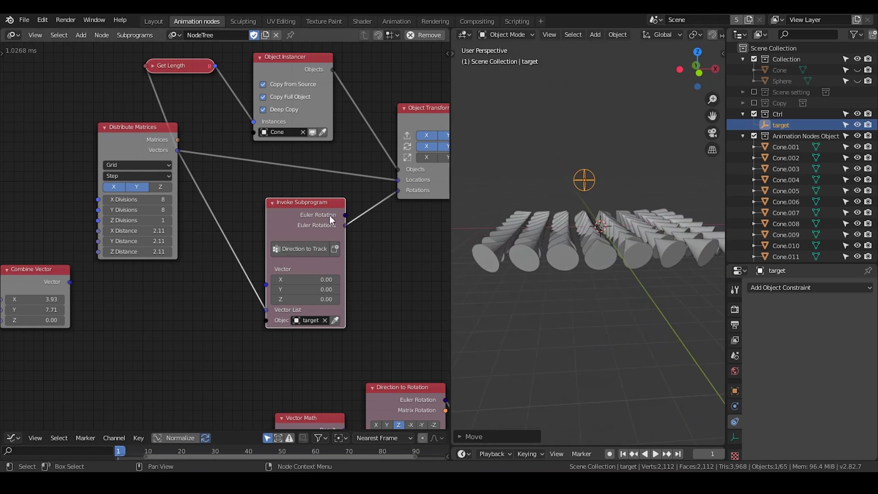
# - Move the Invoke Subprogram node closer to Distribute Matrices and review the Direction to Track group's nodes from Group Input to Group Output
pyautogui.moveTo(315, 203); pyautogui.dragTo(293, 177)
pyautogui.moveTo(230, 366); pyautogui.dragTo(320, 206, button='middle')
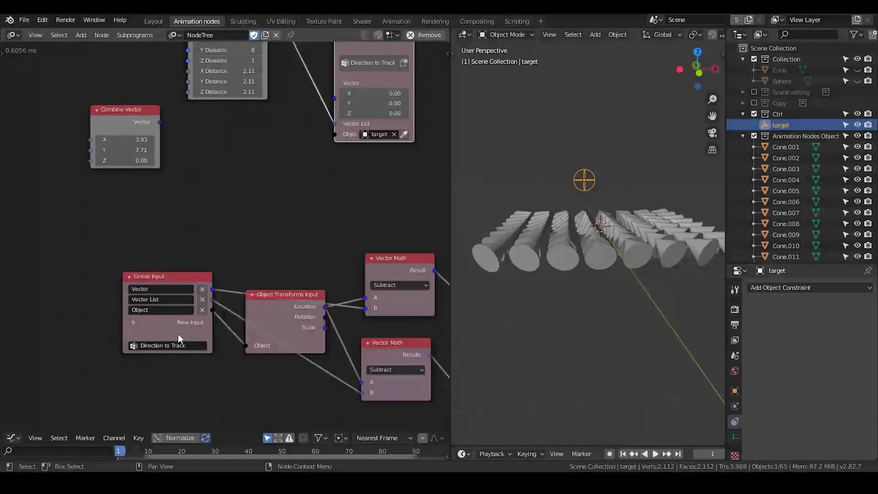
pyautogui.moveTo(178, 334); pyautogui.dragTo(228, 251, button='middle')
pyautogui.scroll(-1, 250, 289)
pyautogui.scroll(4, 246, 282)
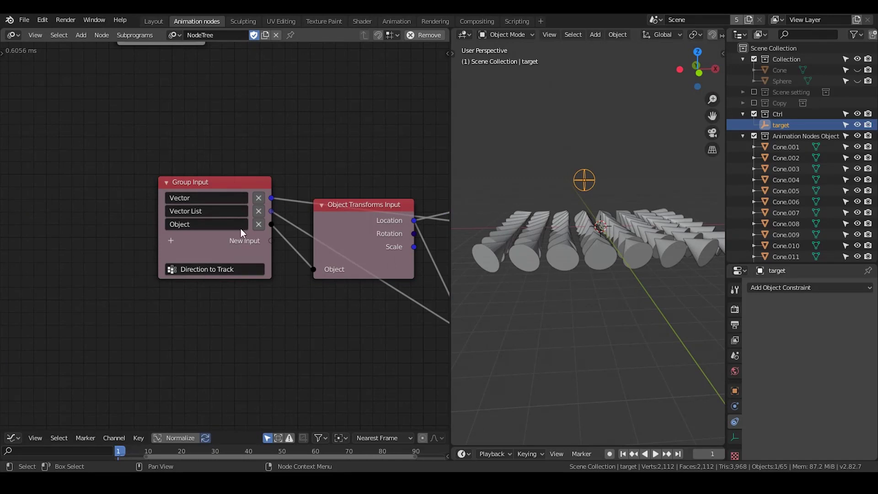
pyautogui.moveTo(254, 317); pyautogui.dragTo(109, 289, button='middle')
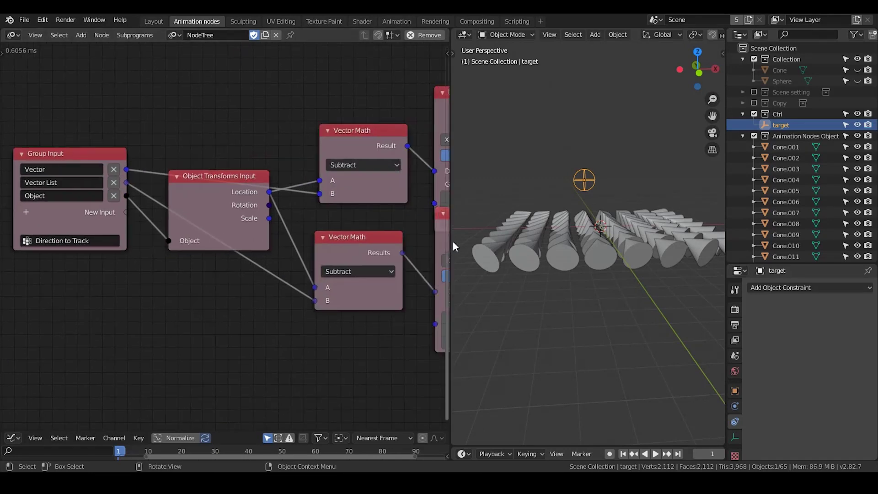
pyautogui.moveTo(453, 246); pyautogui.dragTo(636, 246)
pyautogui.hscroll(5, 387, 292)
pyautogui.scroll(-2, 387, 292)
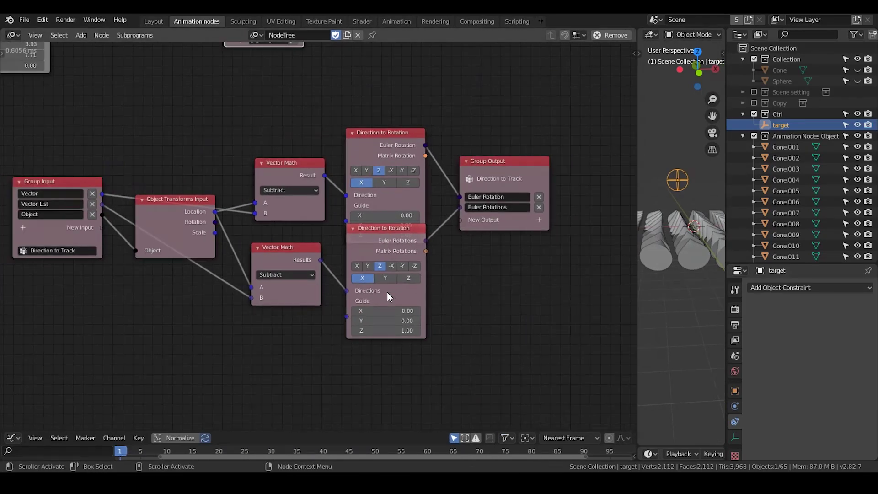
pyautogui.moveTo(387, 292); pyautogui.dragTo(428, 303, button='middle')
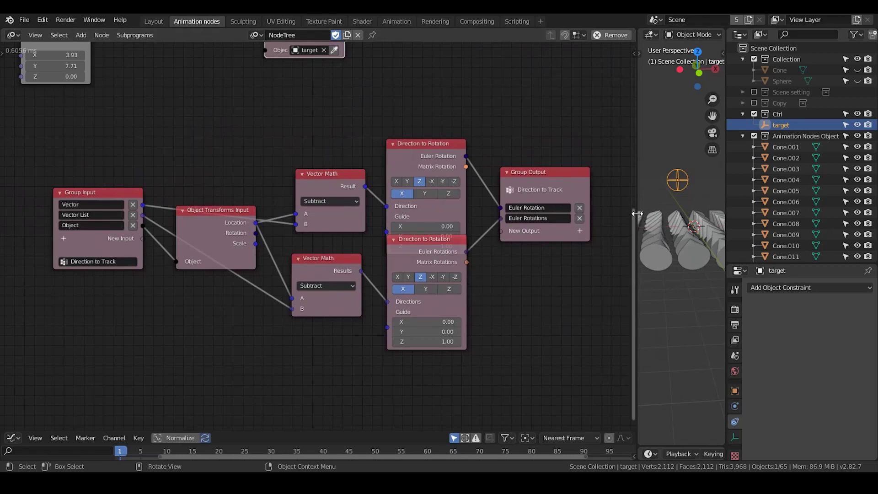
pyautogui.moveTo(637, 214); pyautogui.dragTo(477, 233)
pyautogui.moveTo(329, 218); pyautogui.dragTo(297, 352, button='middle')
pyautogui.moveTo(271, 216); pyautogui.dragTo(346, 289, button='middle')
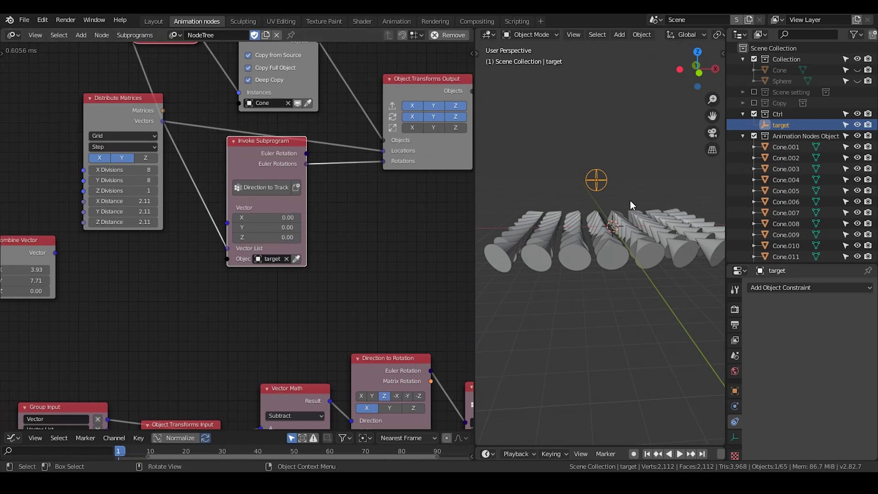
# - Nudge the Invoke Subprogram node up and delete the unused Combine Vector node
pyautogui.moveTo(605, 205); pyautogui.dragTo(606, 234, button='middle')
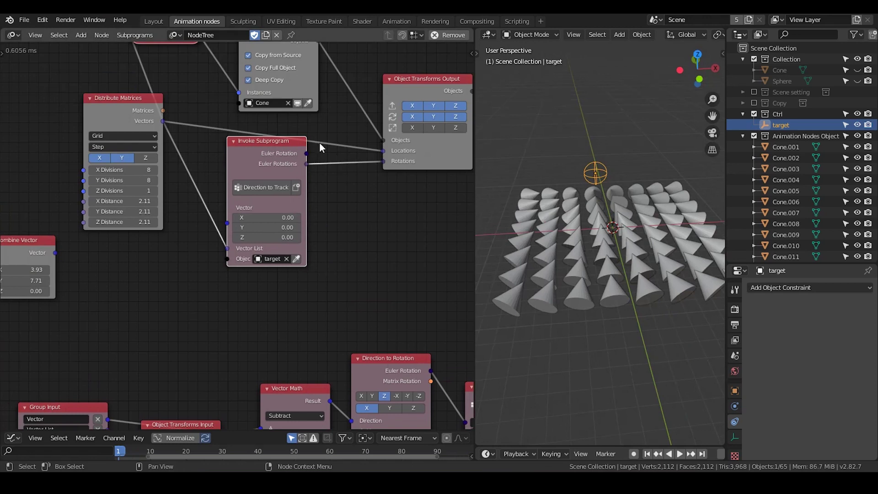
pyautogui.moveTo(269, 149); pyautogui.dragTo(271, 141)
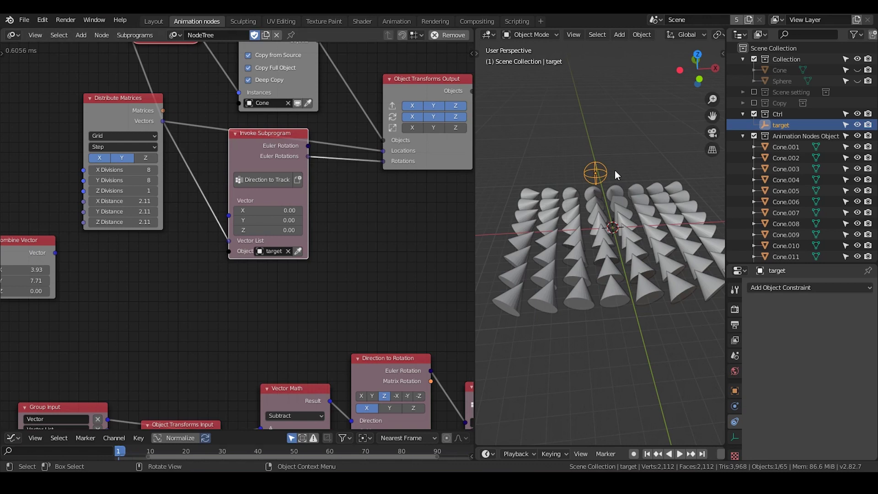
pyautogui.moveTo(315, 333); pyautogui.dragTo(347, 330, button='middle')
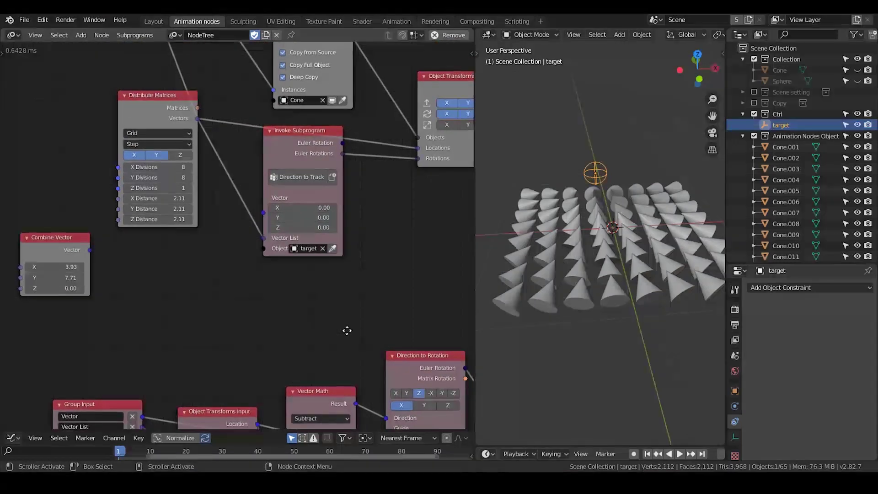
pyautogui.click(39, 257)
pyautogui.press('x')
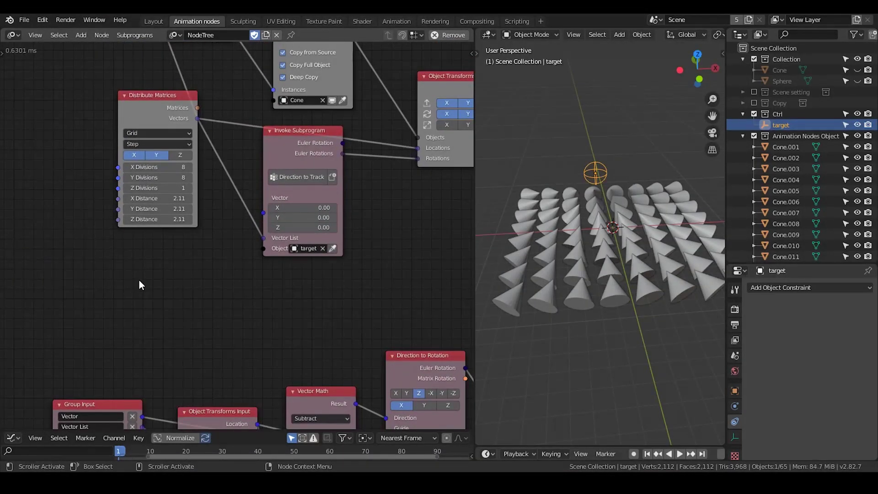
# - Move Distribute Matrices away from the subprogram node and lower Get Length between it and Object Instancer
pyautogui.moveTo(139, 280); pyautogui.dragTo(121, 359, button='middle')
pyautogui.moveTo(139, 184); pyautogui.dragTo(47, 193)
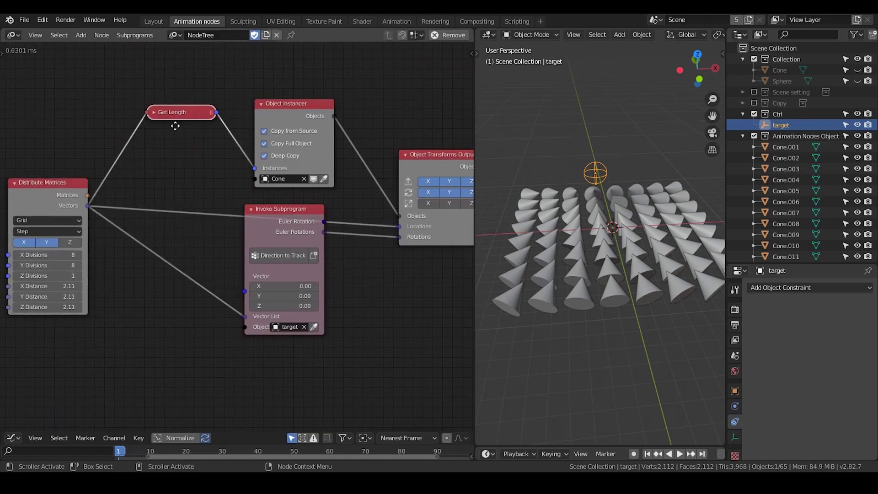
pyautogui.moveTo(182, 114); pyautogui.dragTo(178, 177)
pyautogui.moveTo(407, 282); pyautogui.dragTo(441, 238, button='middle')
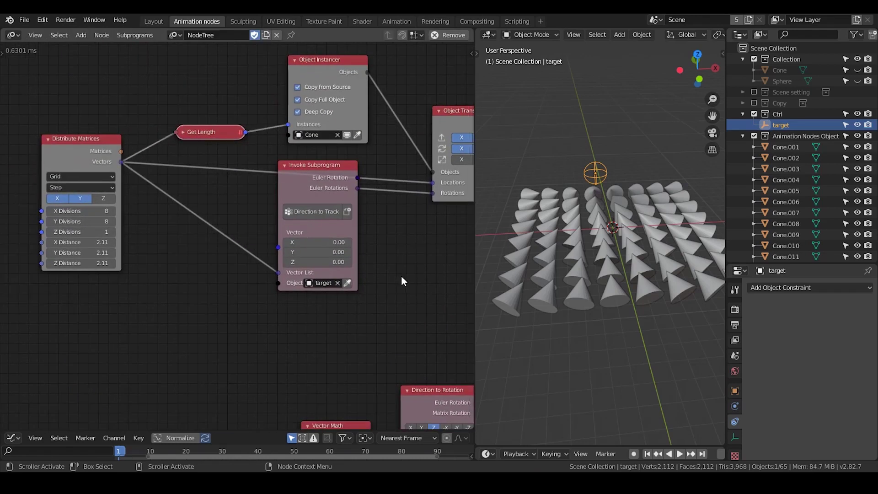
pyautogui.moveTo(402, 276); pyautogui.dragTo(361, 268, button='middle')
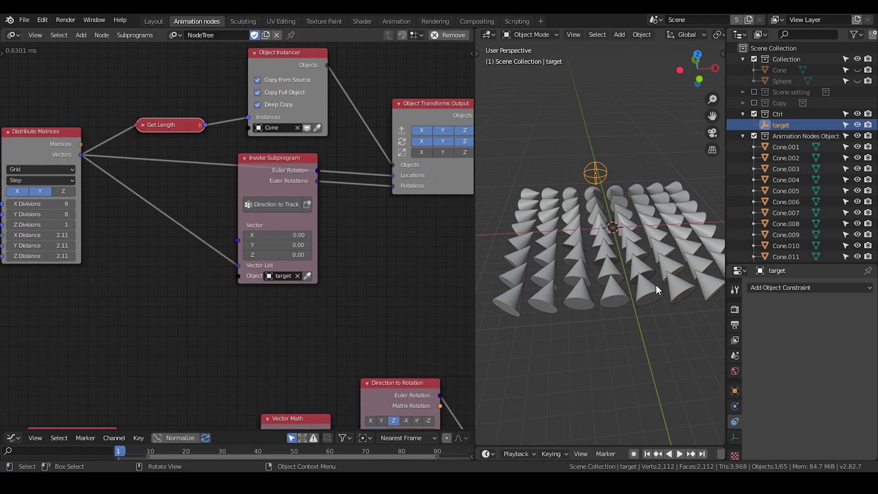